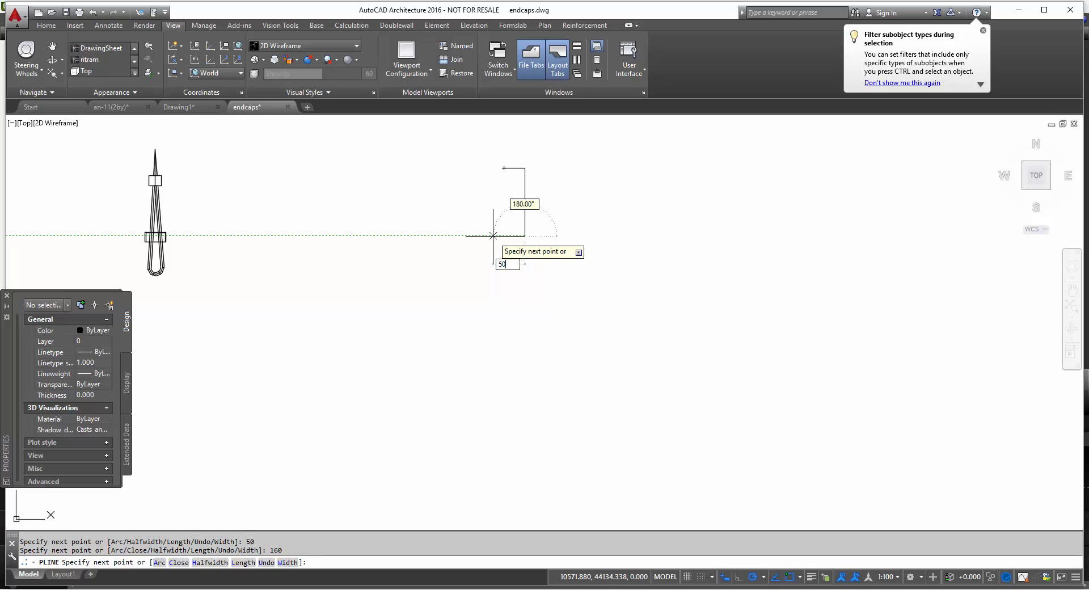
Close the polyline to complete the 50 by 160 rectangle
text(close)
key(Return)
scroll(539, 191, up, 5)
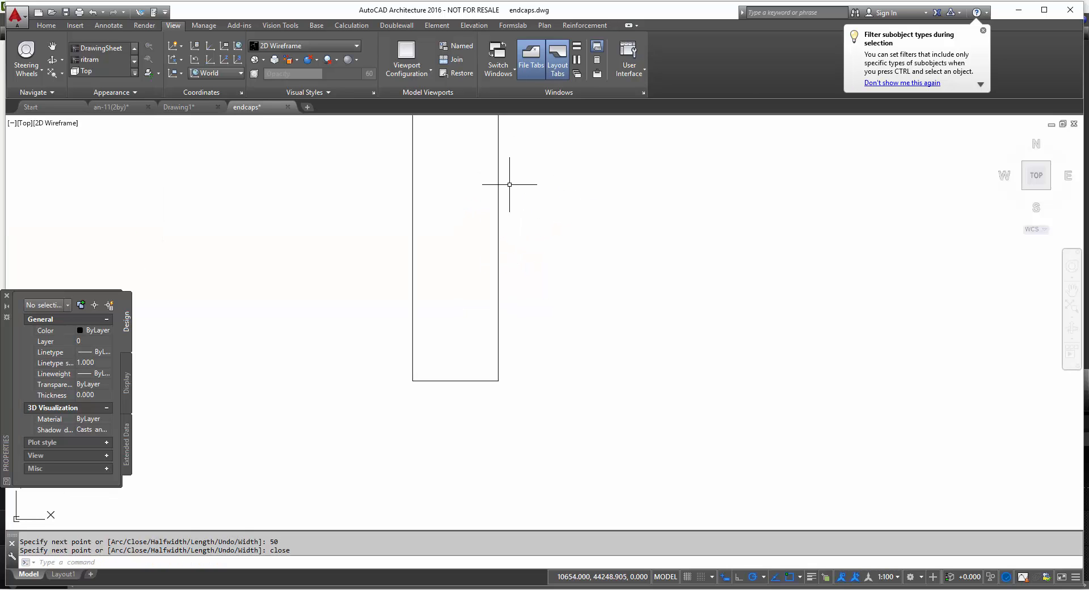
Draw a 3-unit polyline segment inward at 45 degrees from the rectangle's upper-left corner
text(p)
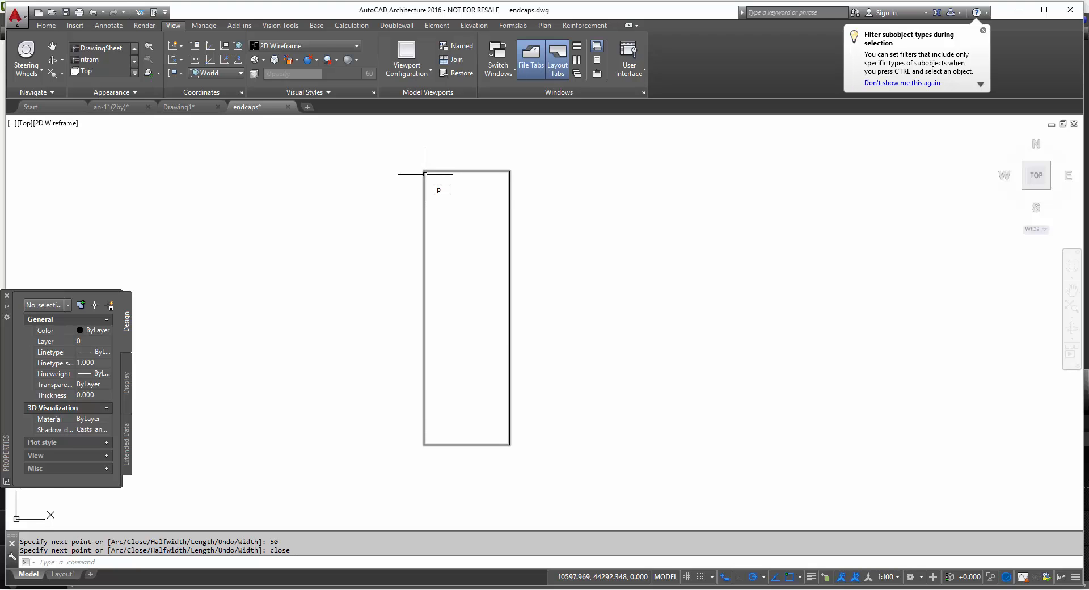
text(l)
key(Return)
scroll(423, 176, up, 4)
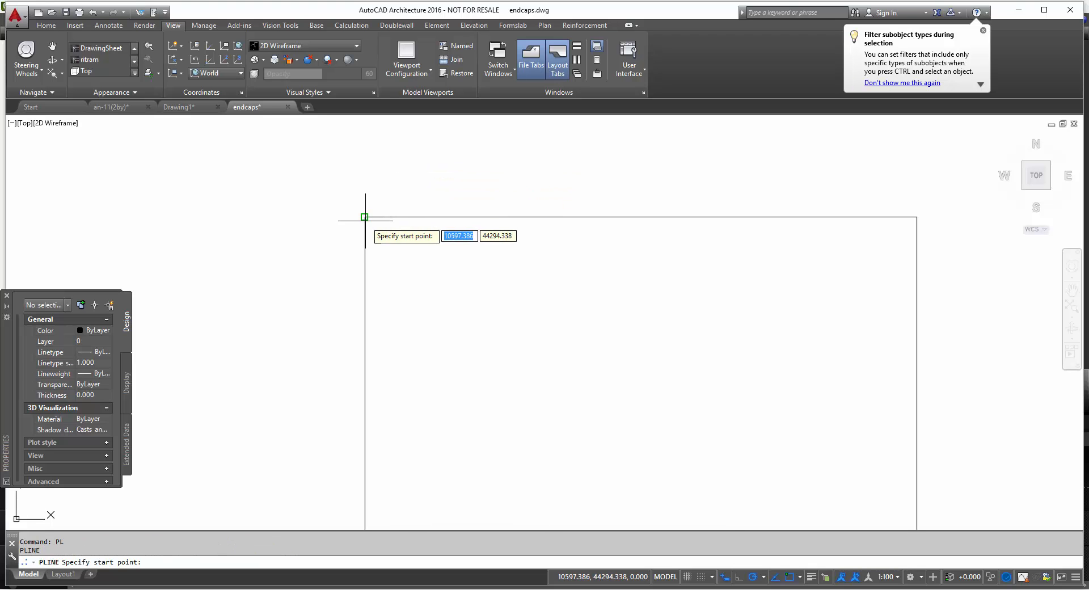
click(365, 217)
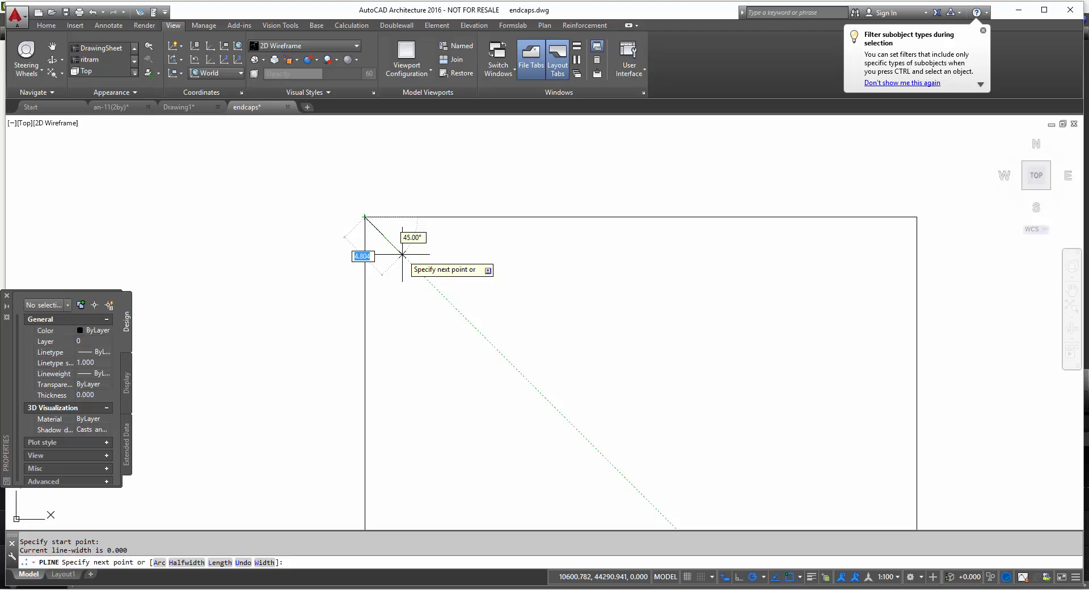
text(3)
key(Return)
scroll(479, 305, down, 4)
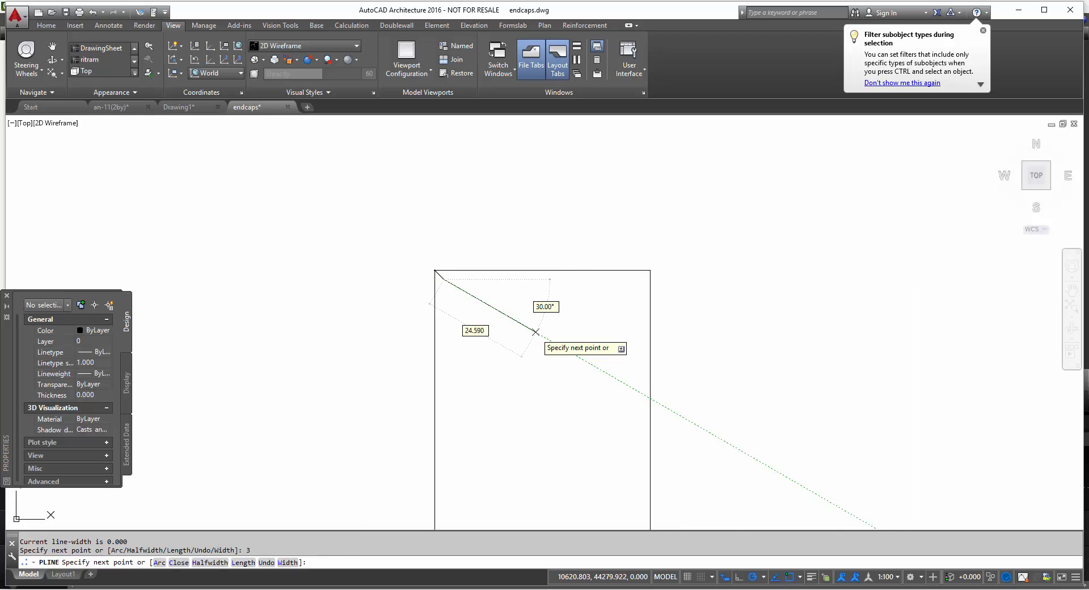
key(Escape)
Draw a 3-unit diagonal polyline segment inward from the rectangle's upper-right corner
text(pl)
key(Return)
scroll(567, 187, up, 4)
middle_drag(551, 186, 525, 272)
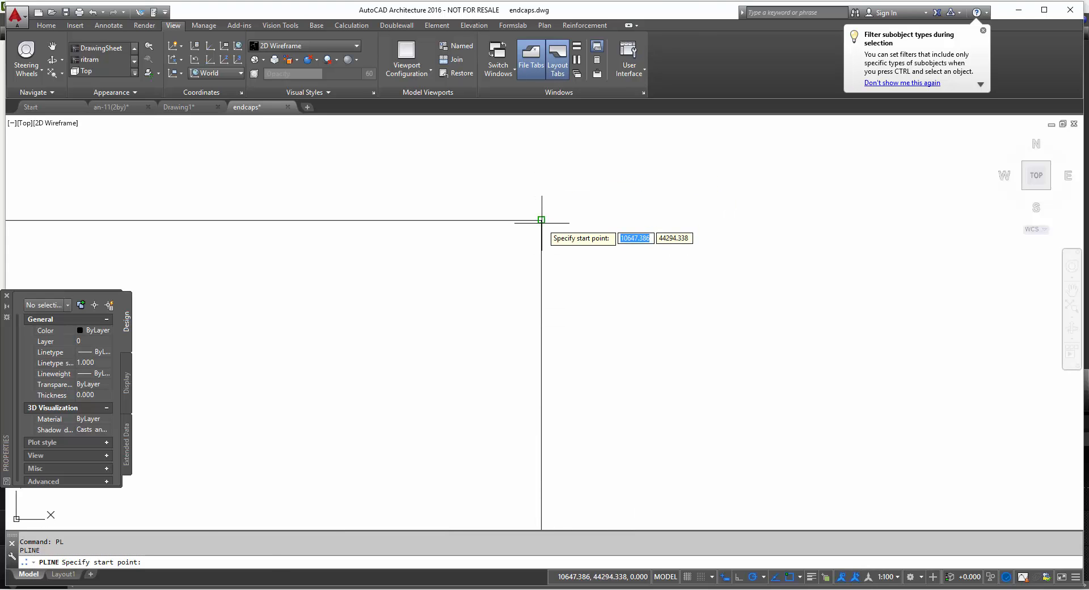
click(541, 220)
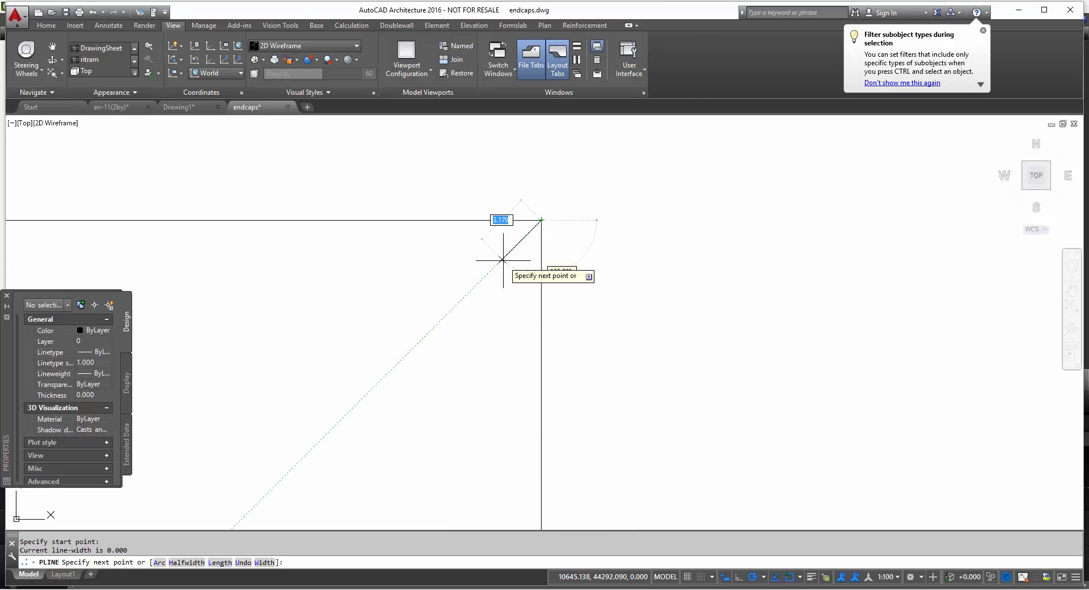
text(3)
key(Return)
scroll(499, 272, down, 4)
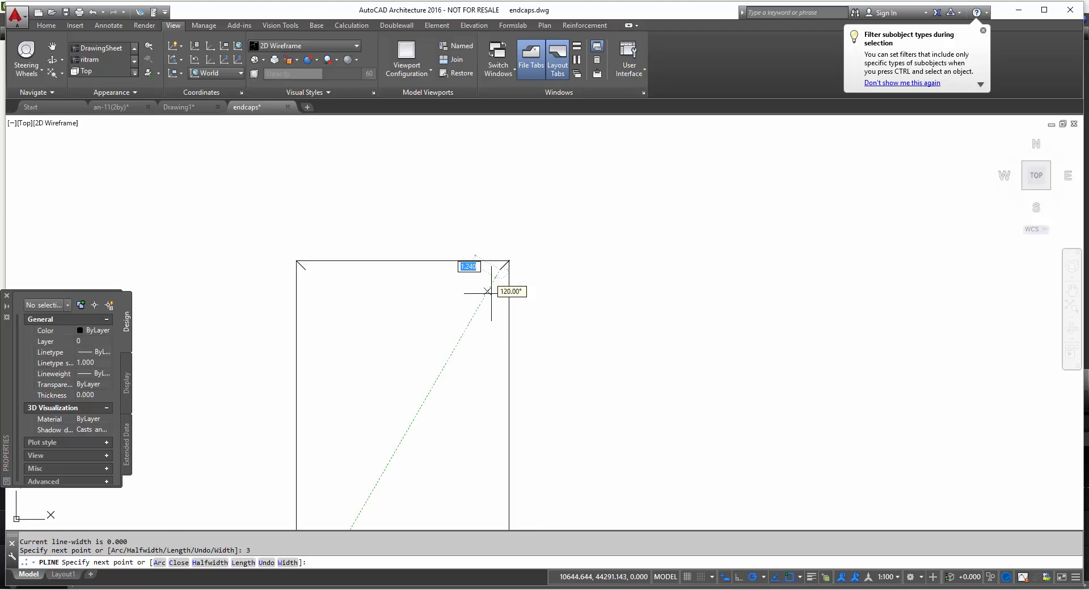
key(Escape)
Draw a 3-unit diagonal polyline segment inward from the rectangle's lower-left corner
middle_drag(429, 367, 435, 185)
scroll(352, 413, up, 2)
scroll(400, 361, up, 4)
text(pl)
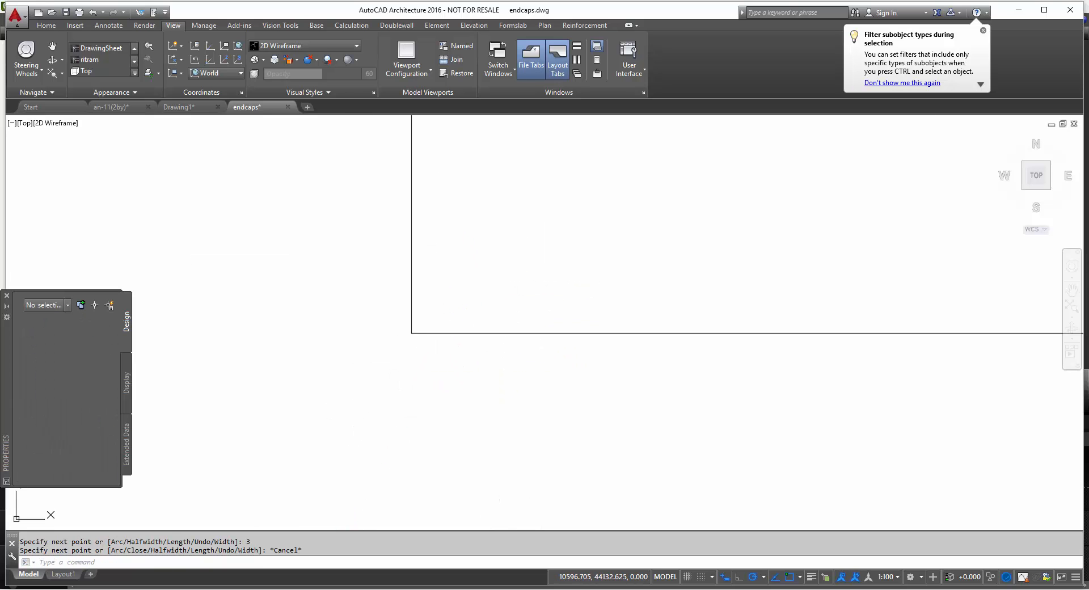
key(Return)
middle_drag(412, 333, 403, 390)
click(402, 389)
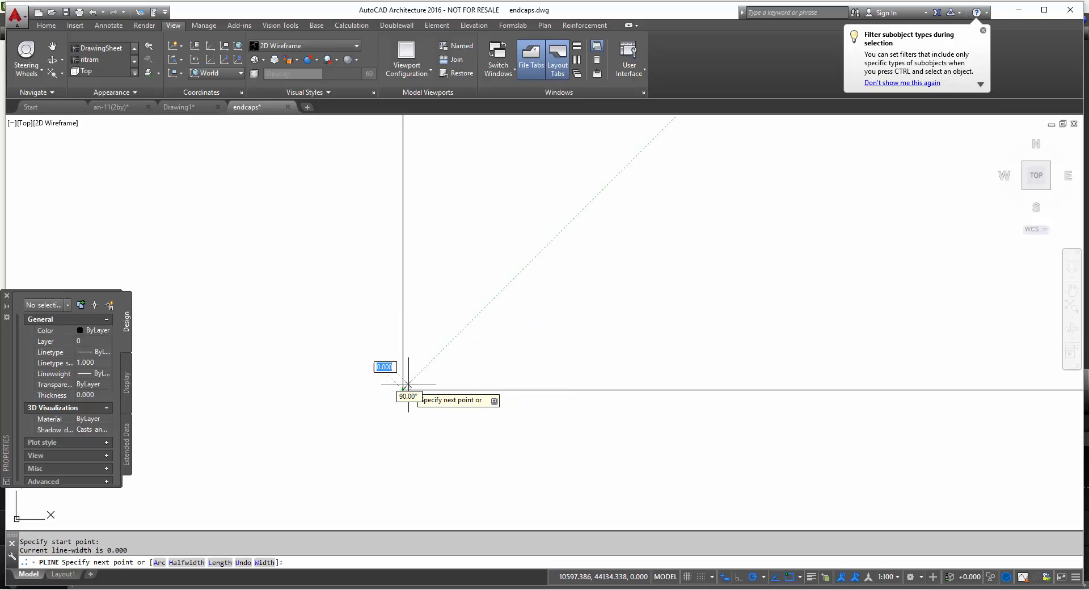
text(3)
key(Return)
key(Escape)
Draw a 3-unit polyline segment inward at 135 degrees from the rectangle's lower-right corner
scroll(511, 328, down, 4)
middle_drag(613, 338, 346, 389)
scroll(345, 389, up, 4)
middle_drag(517, 383, 392, 420)
text(pl)
key(Return)
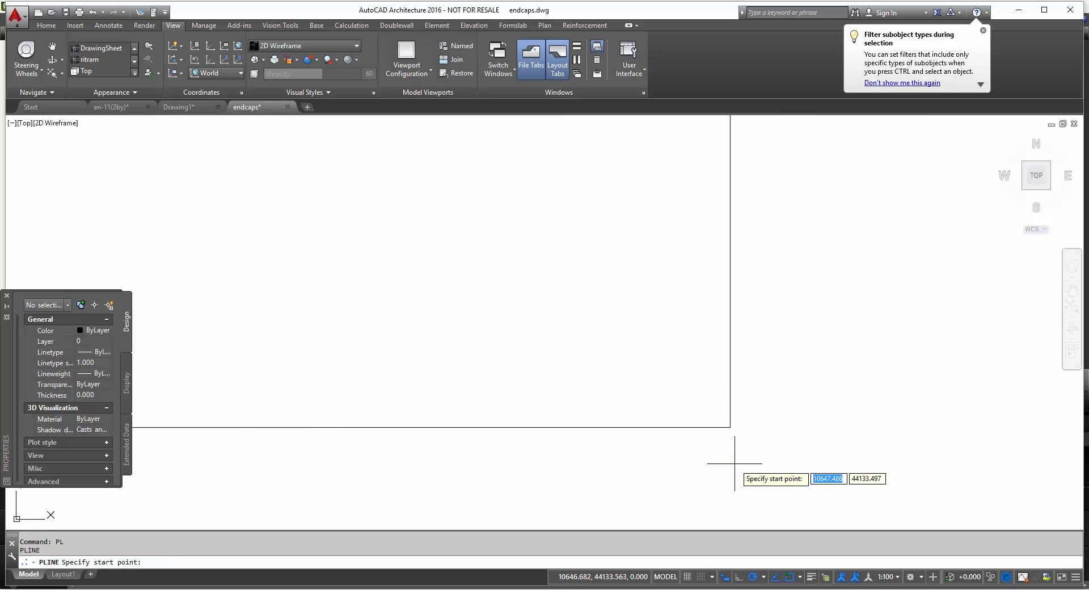
click(730, 427)
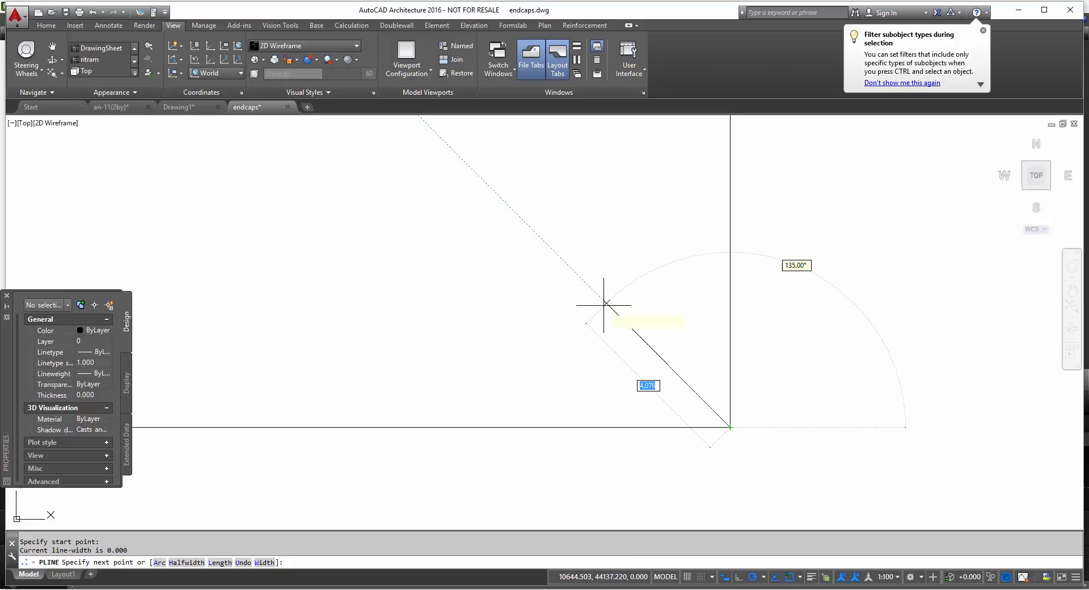
text(3)
key(Return)
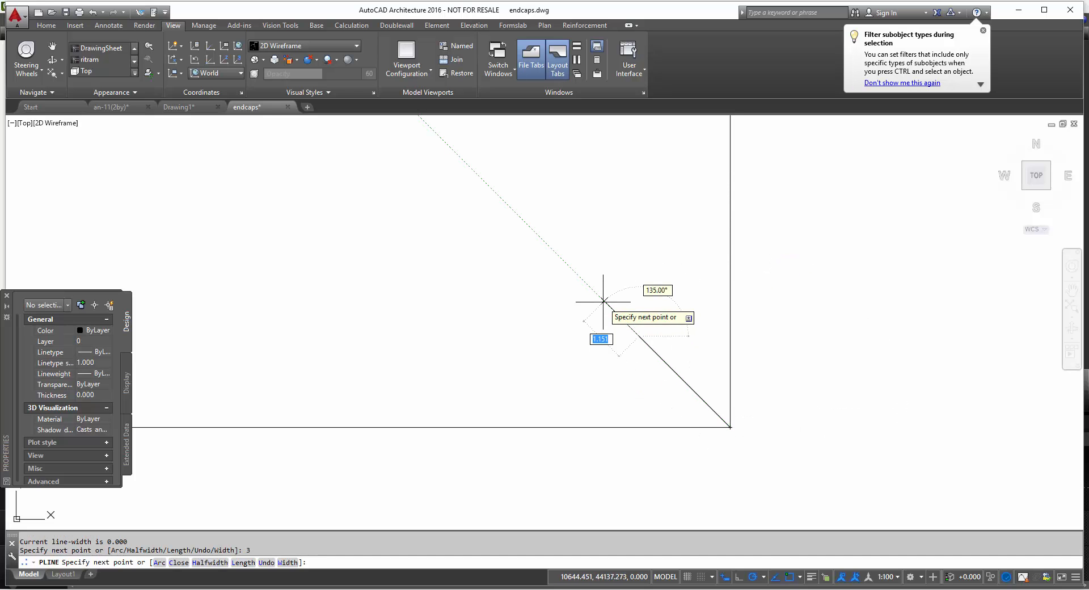
scroll(692, 323, down, 8)
key(Escape)
Draw a closed inner rectangle as a polyline through the inner ends of the four corner diagonals
scroll(587, 314, down, 2)
middle_drag(588, 314, 556, 458)
scroll(563, 372, down, 2)
middle_drag(562, 371, 563, 371)
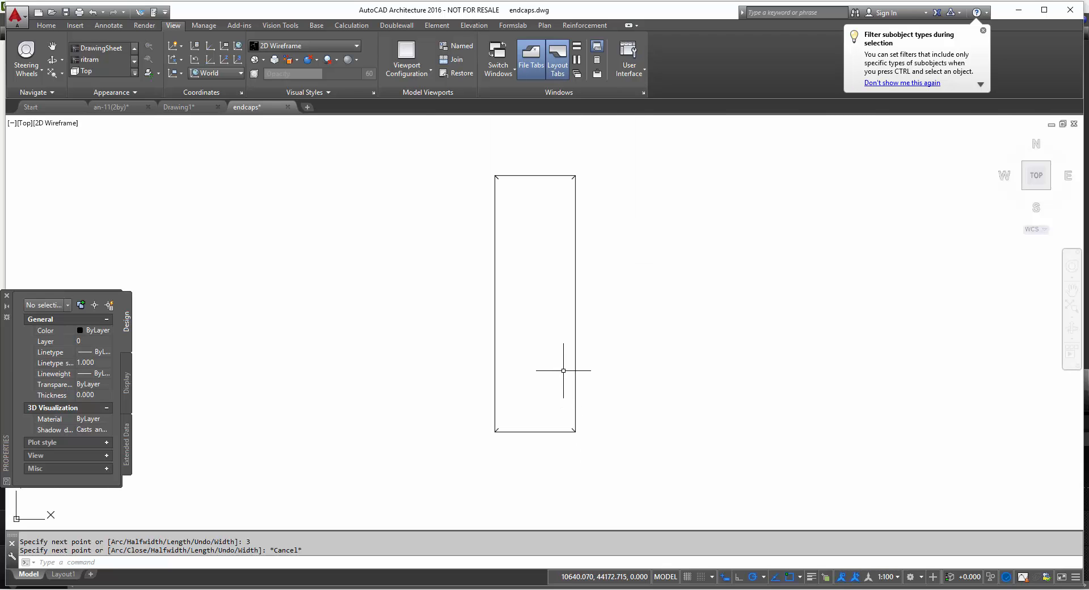
key(Return)
click(496, 176)
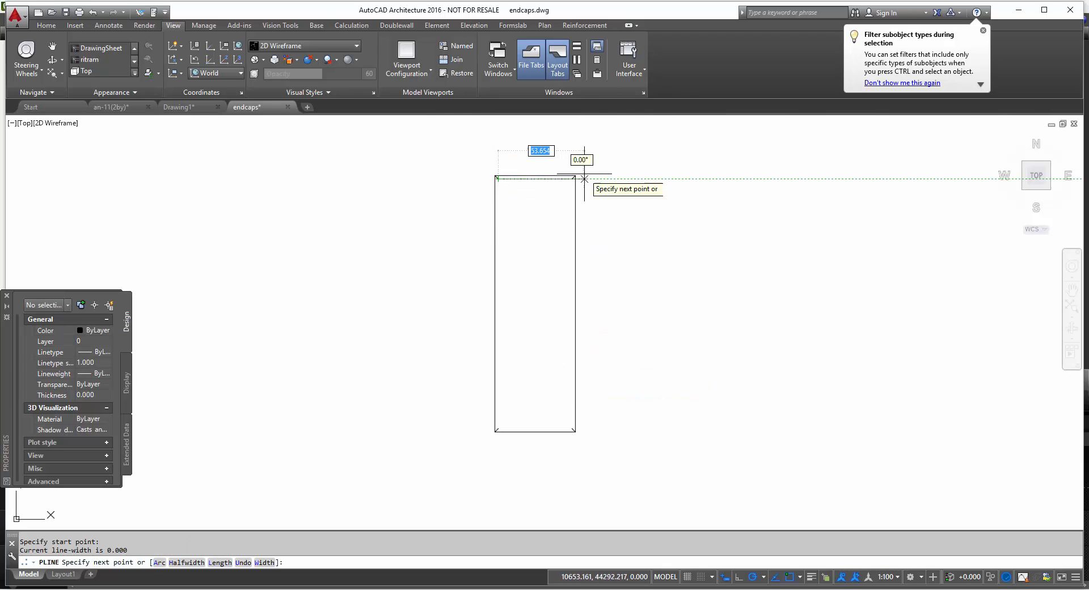
click(573, 176)
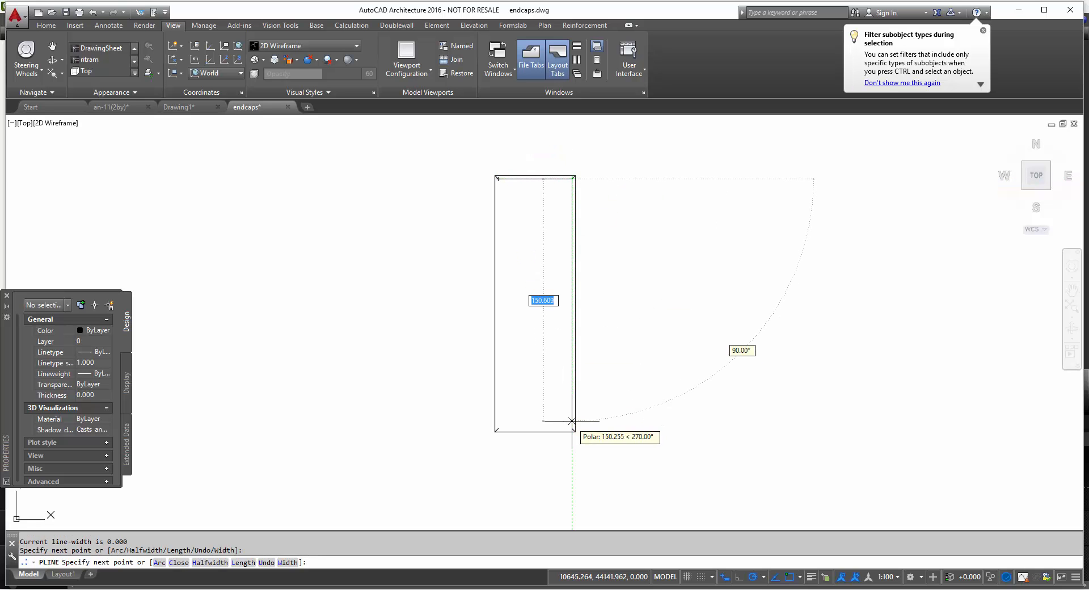
click(573, 429)
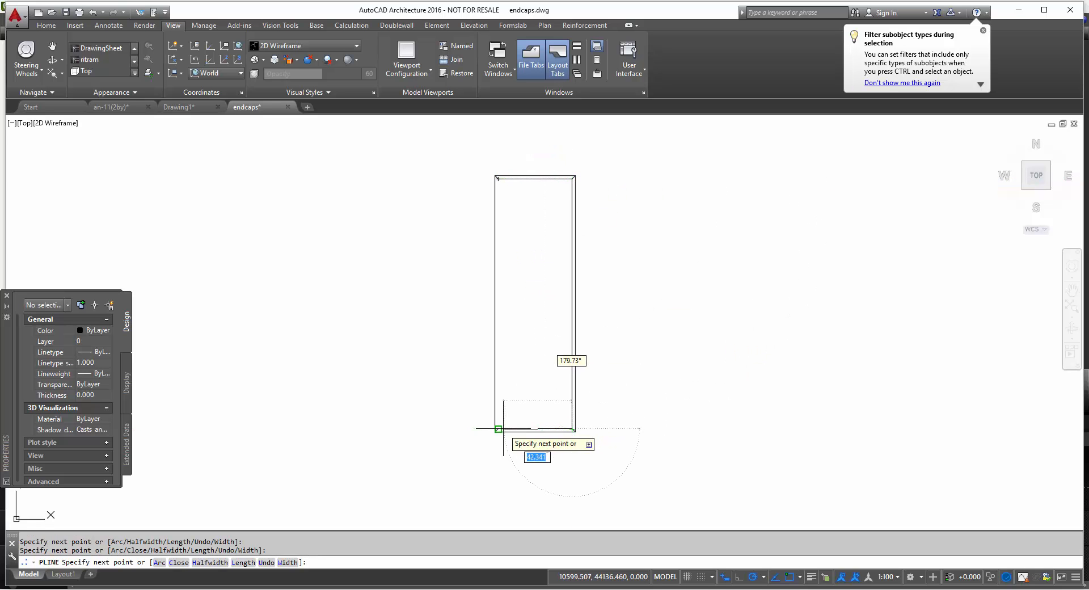
click(498, 429)
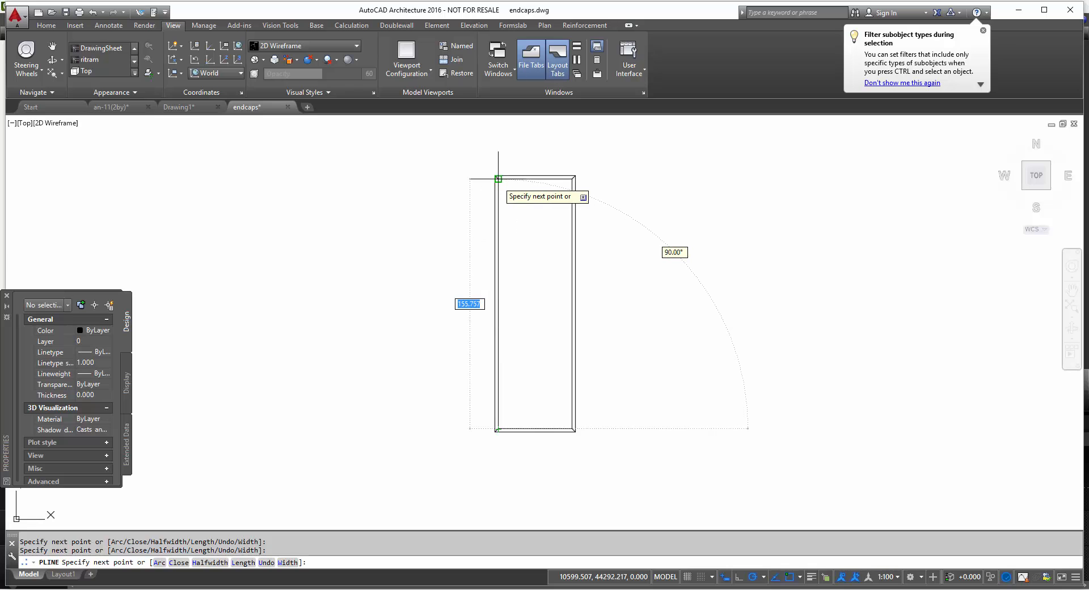
text(close)
key(Return)
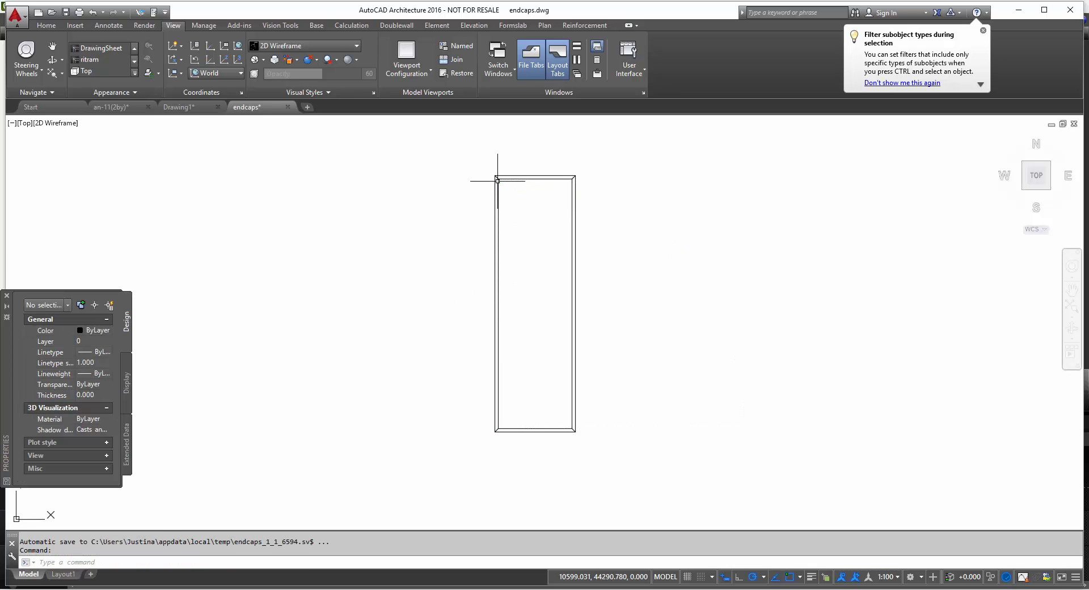
Split the model space into two vertical viewports
middle_drag(518, 247, 454, 252)
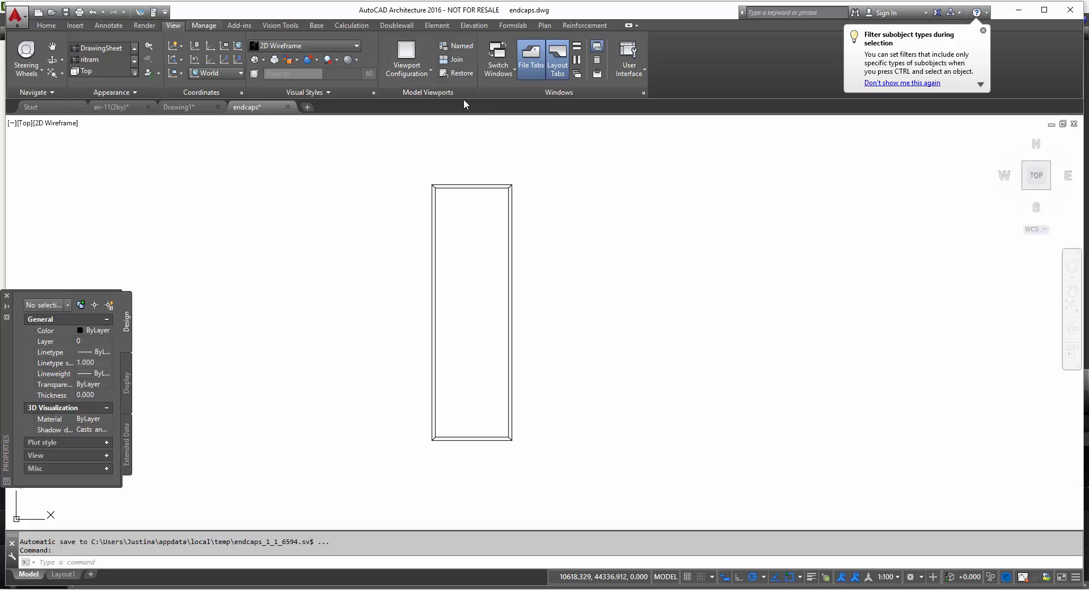
click(418, 73)
click(427, 114)
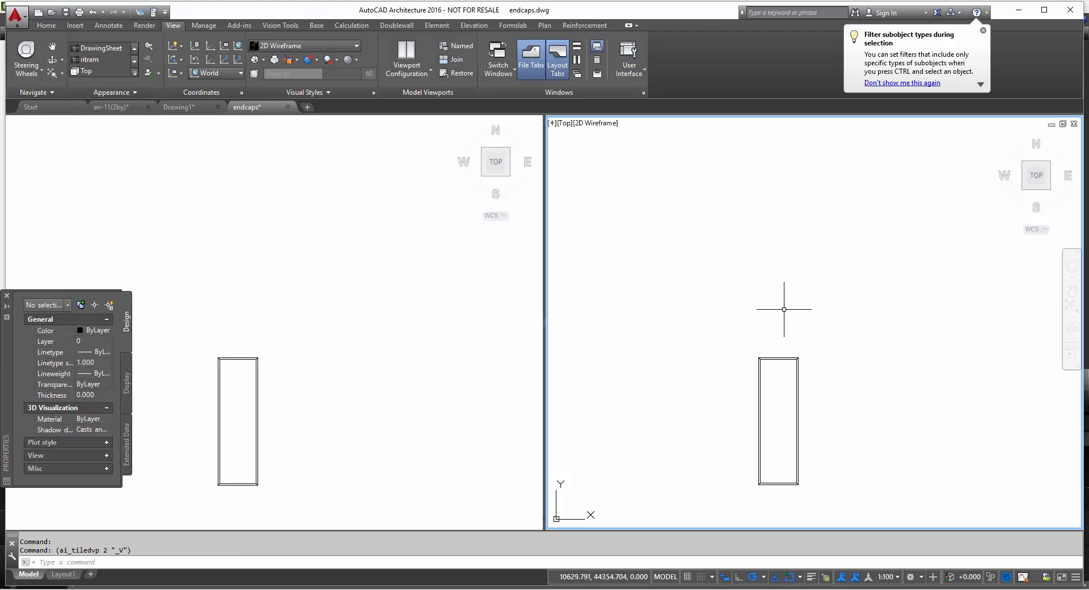
click(845, 205)
key(Escape)
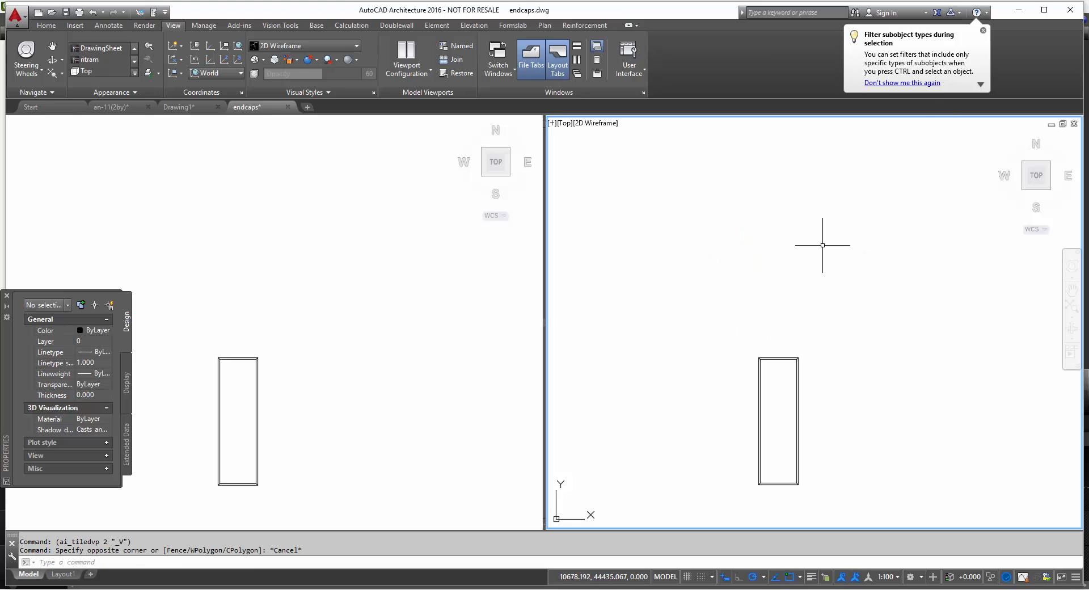
Set the active viewport's visual style to Shades of Gray and orbit it to an angled 3D view
click(317, 47)
click(281, 142)
middle_drag(824, 378, 832, 223)
shift+middle_drag(813, 325, 908, 257)
Extrude the outer and inner rectangles together to a height of 20 from the top-view viewport
click(307, 469)
middle_drag(305, 431, 406, 323)
scroll(350, 324, up, 2)
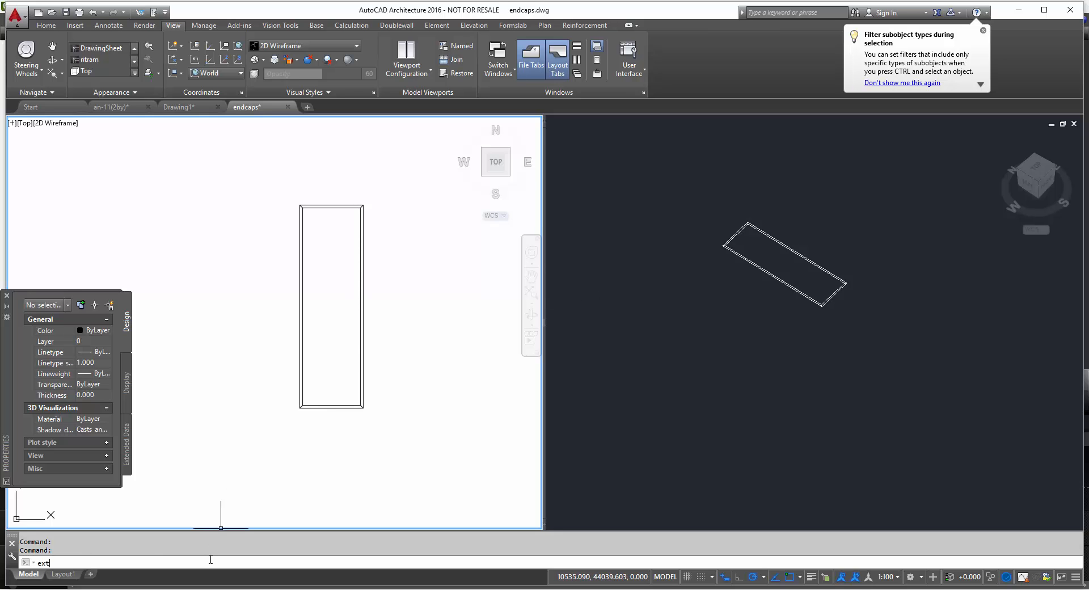
click(151, 522)
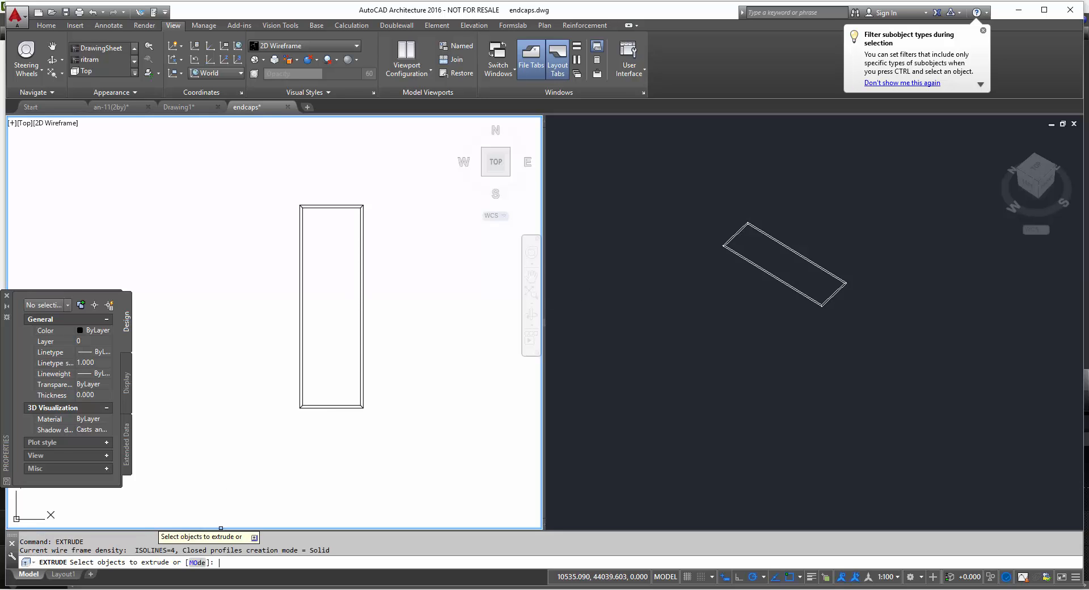
click(360, 375)
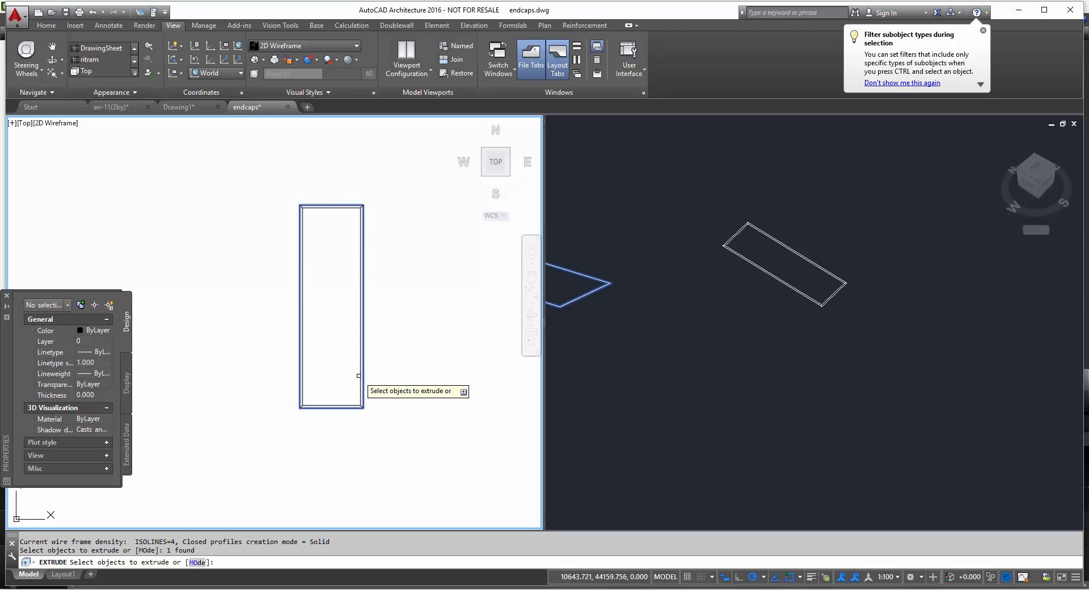
click(361, 374)
key(Return)
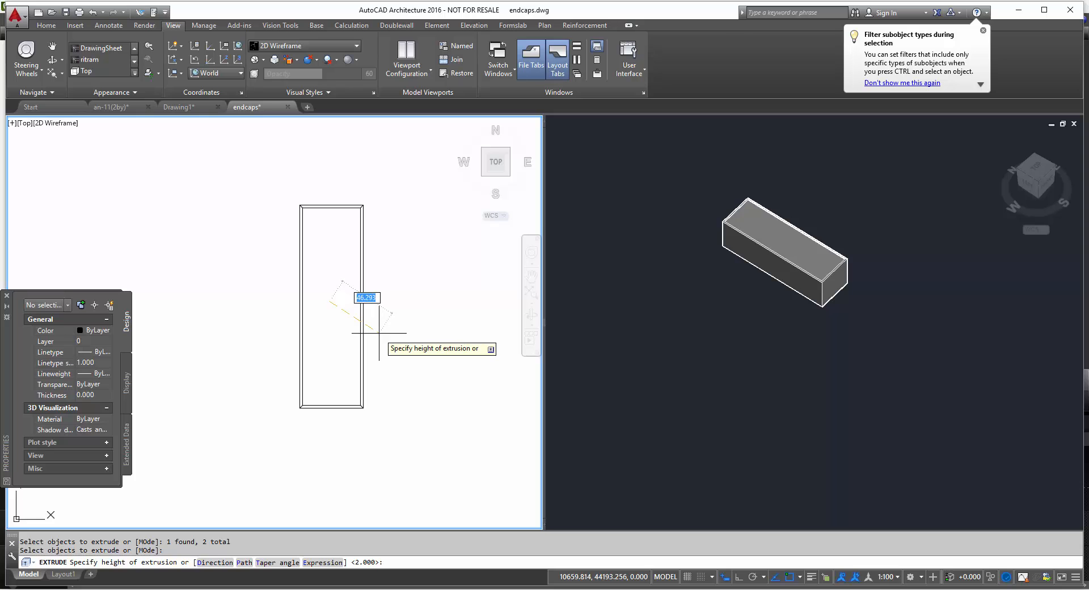
key(Return)
Subtract the inner extruded solid from the outer one to leave a hollow rectangular frame
scroll(363, 318, up, 3)
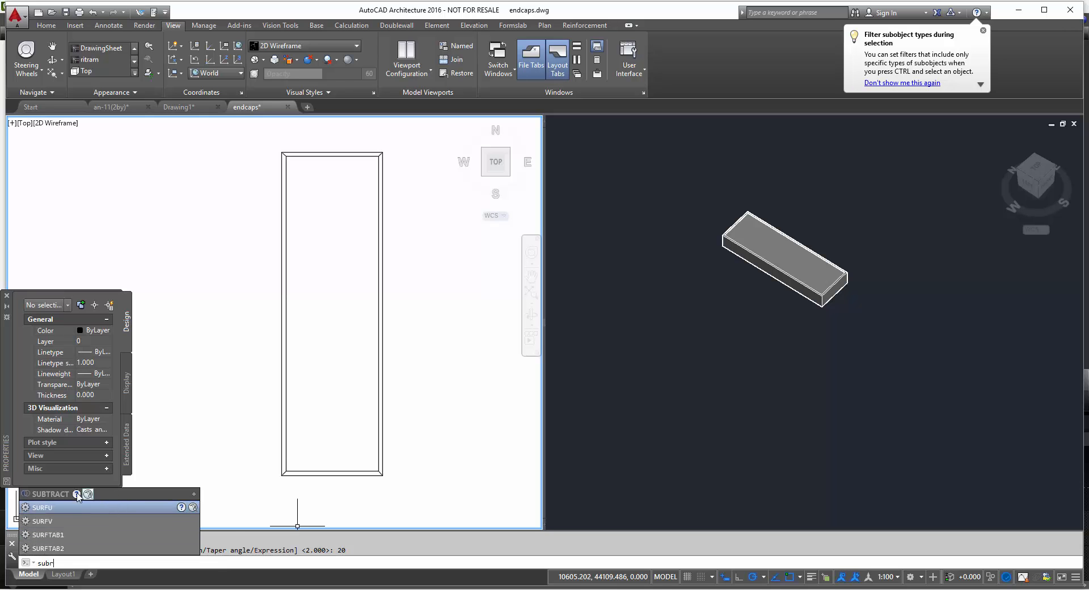
click(57, 495)
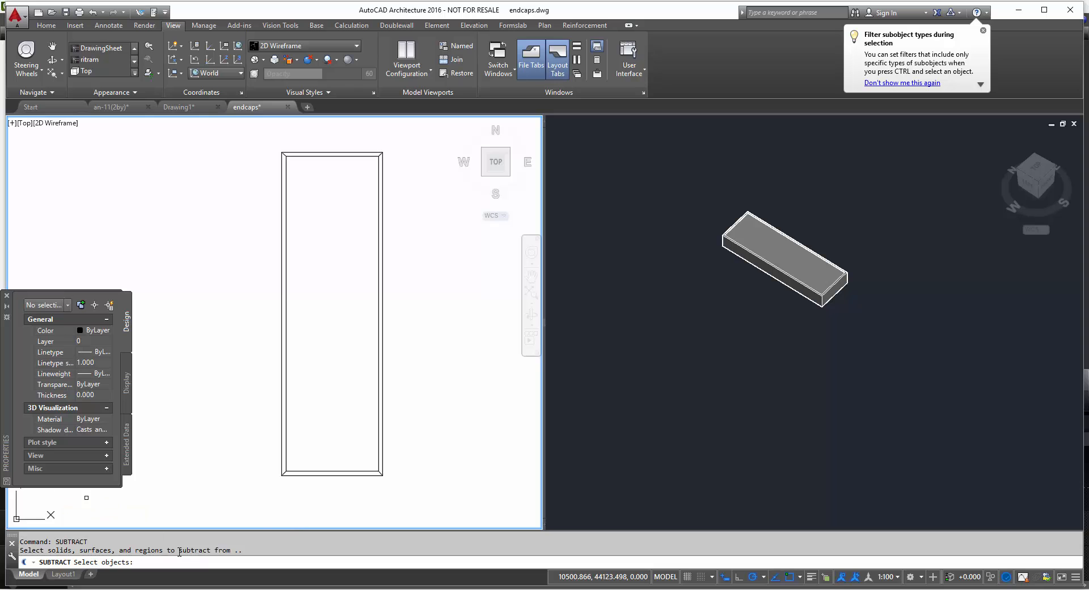
click(824, 307)
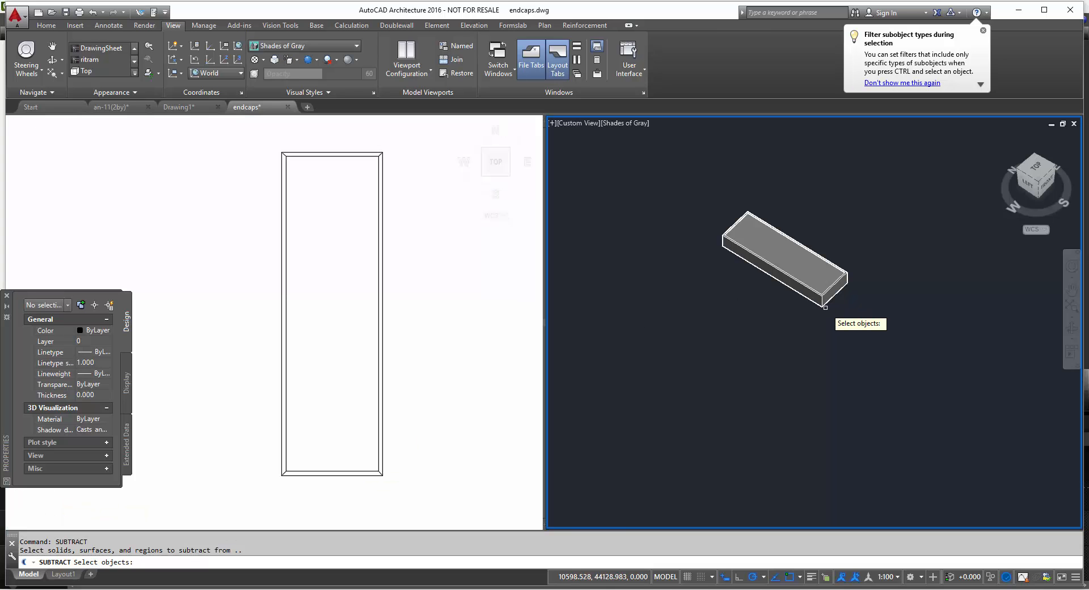
click(822, 305)
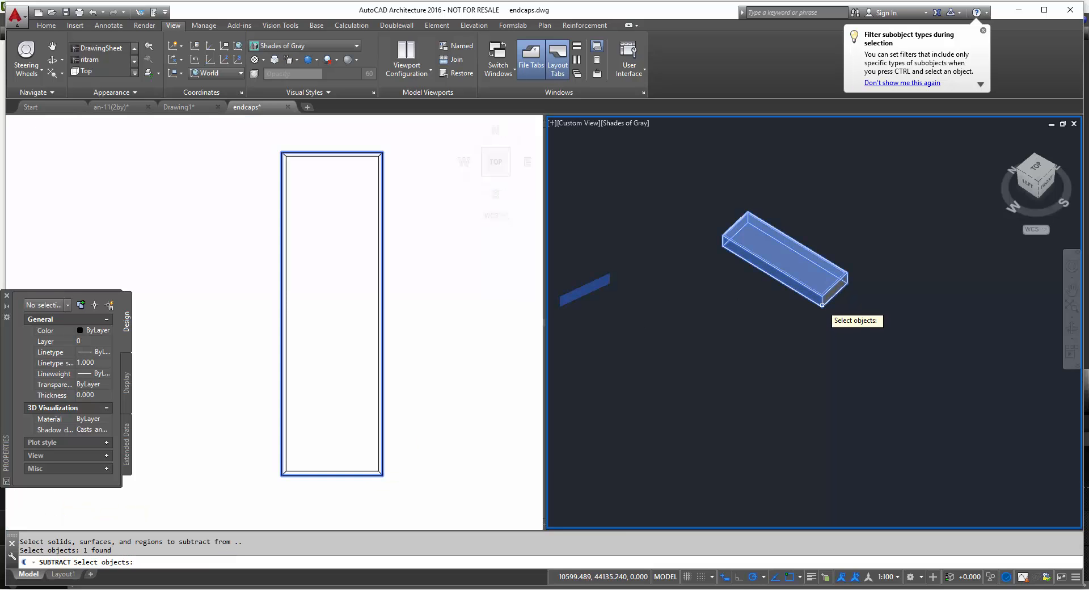
key(Return)
scroll(823, 304, up, 3)
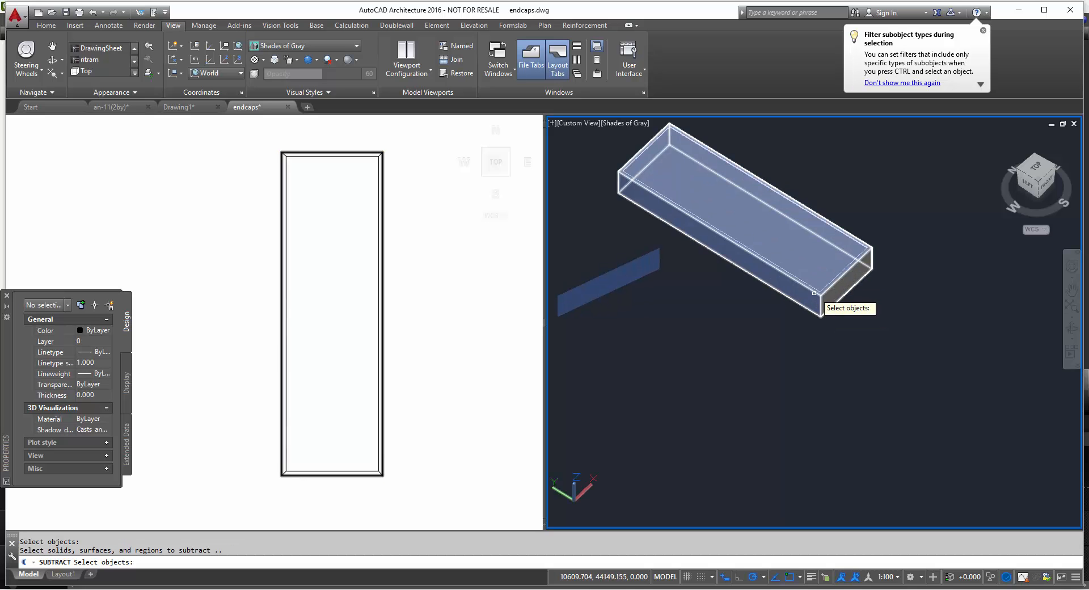
click(818, 289)
key(Return)
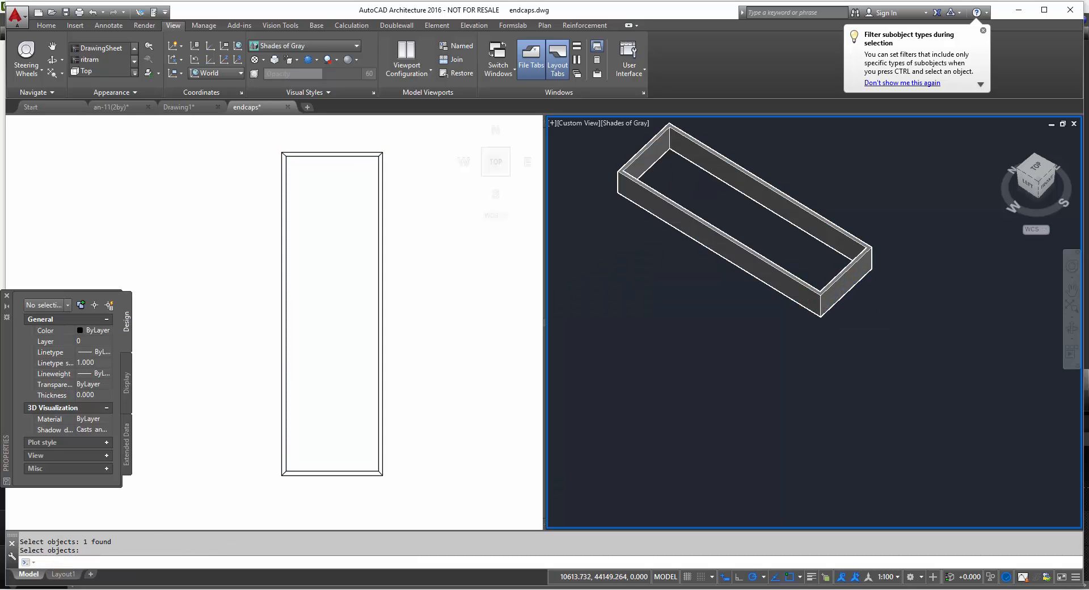
Trace a closed polyline over the outer corners of the 50 by 160 frame in the top-view viewport
scroll(790, 329, down, 3)
click(401, 311)
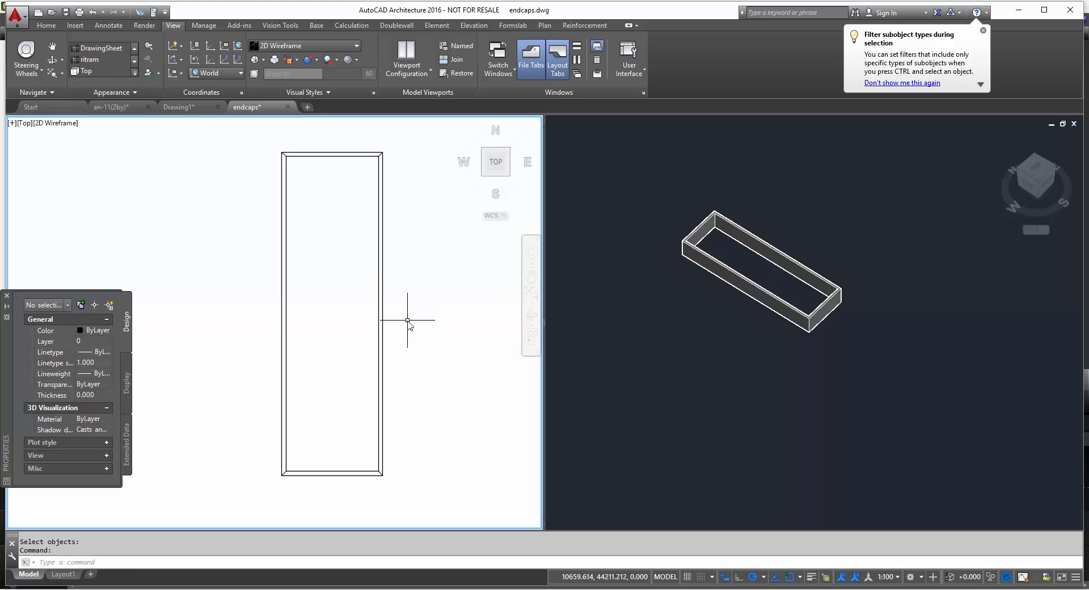
text(pl)
key(Return)
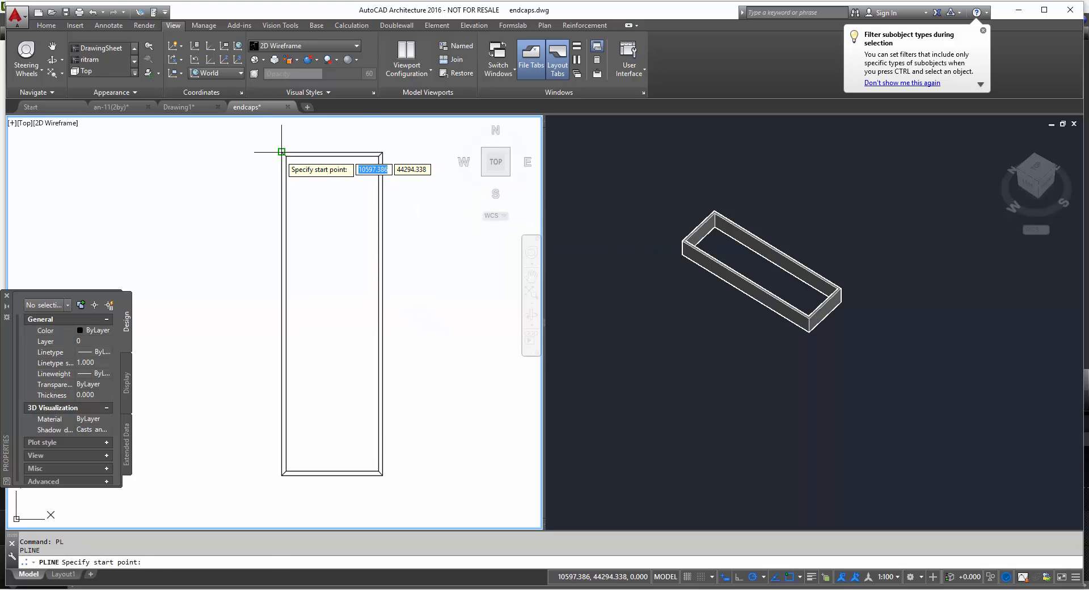
click(281, 152)
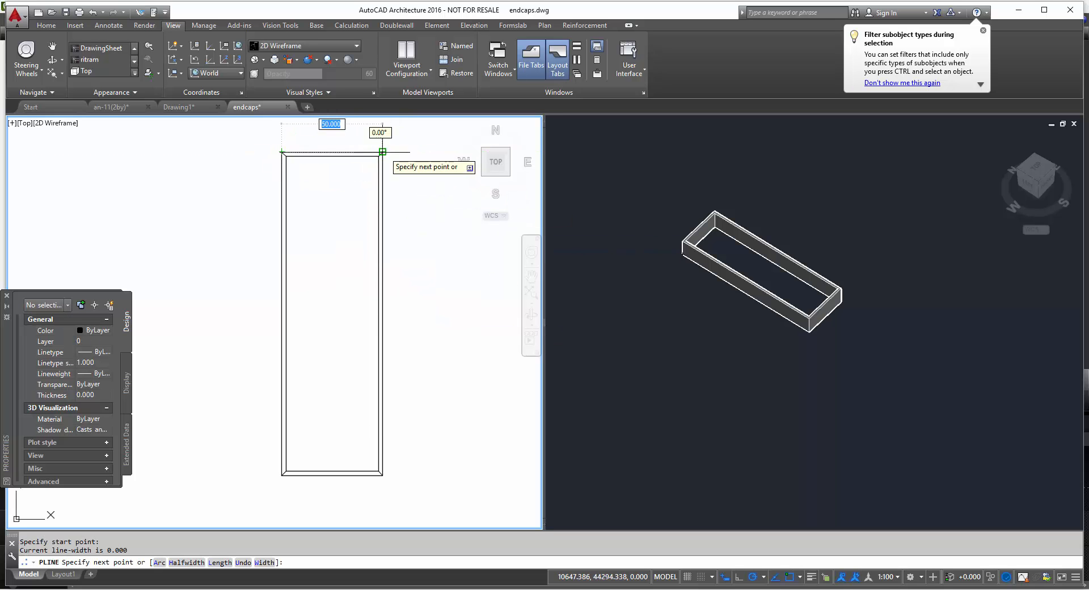
click(382, 152)
click(383, 474)
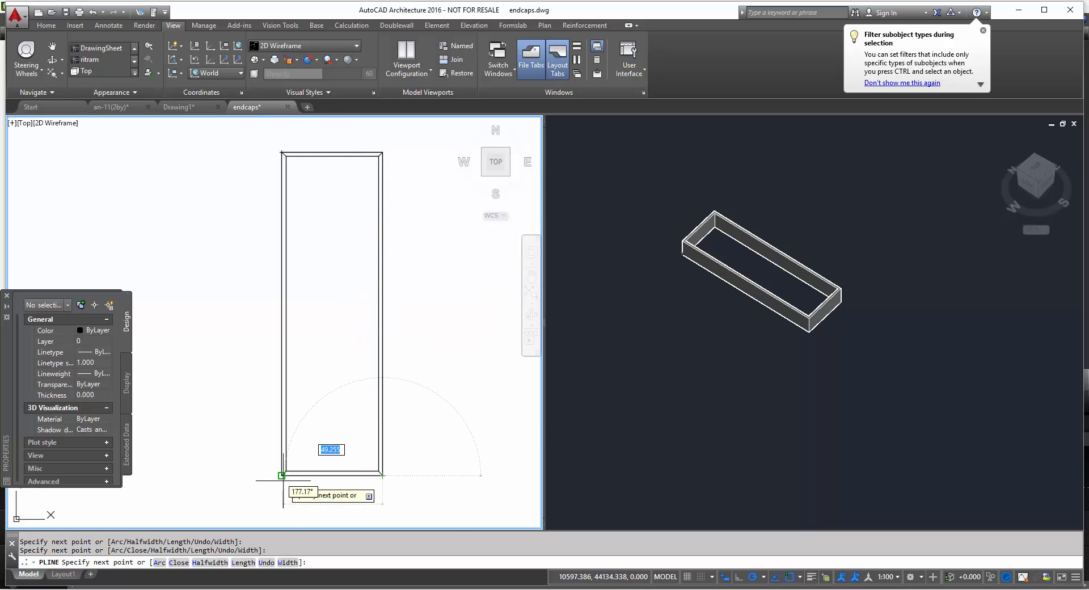
click(281, 476)
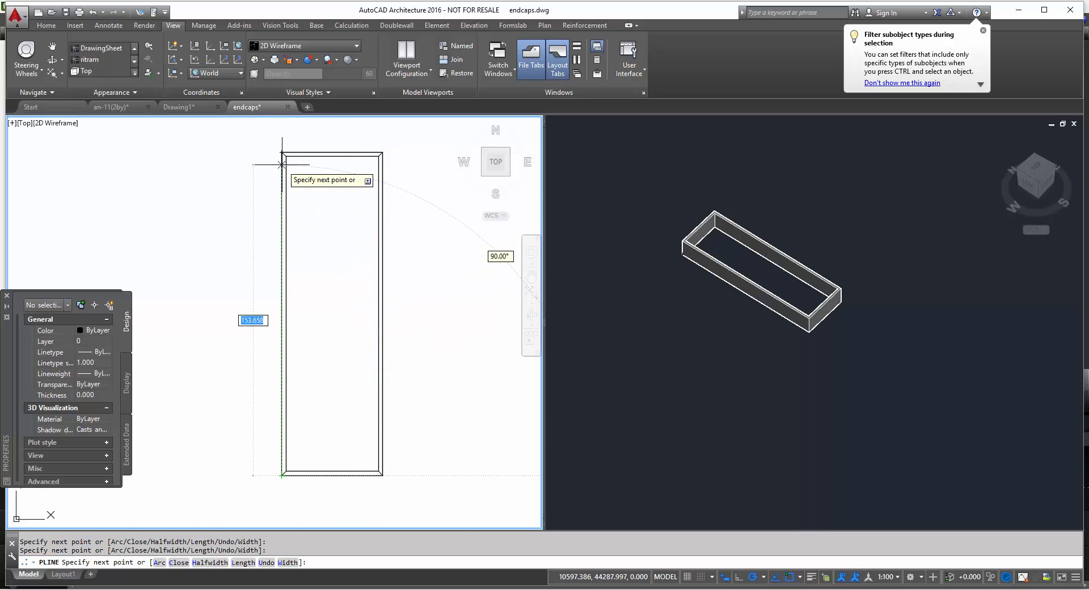
text(close)
key(Return)
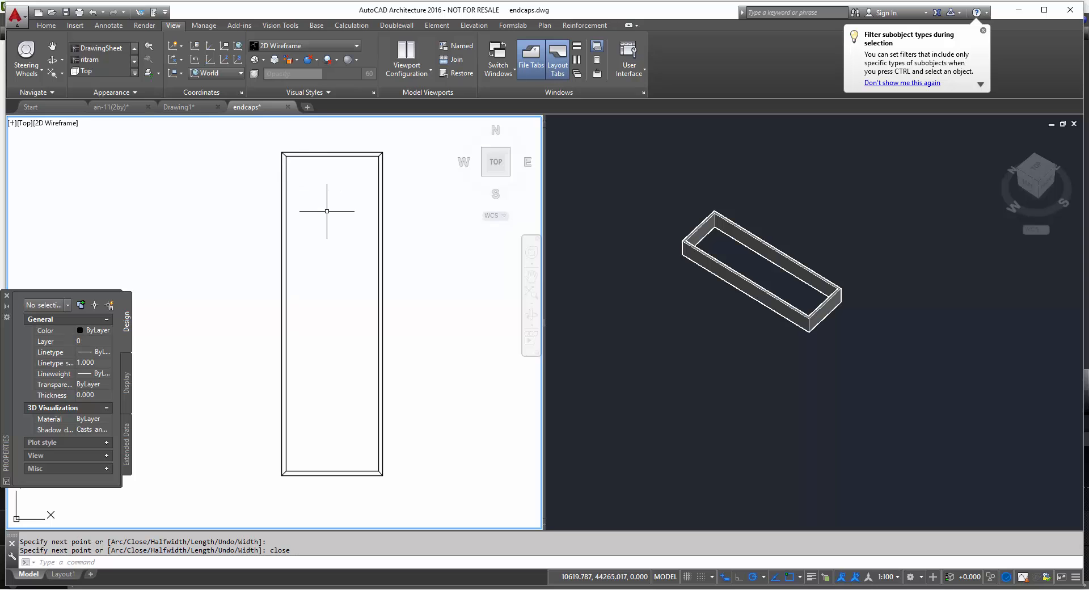
Extrude the traced outline to a height of 2 to close off the bottom of the hollow frame
text(extrude)
key(Return)
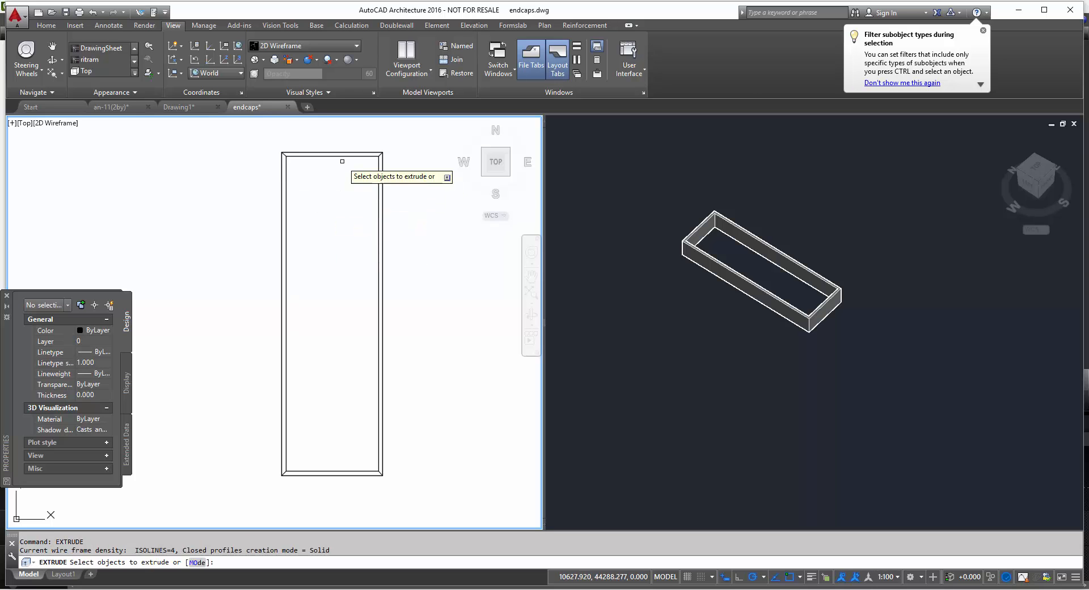
click(337, 152)
key(Return)
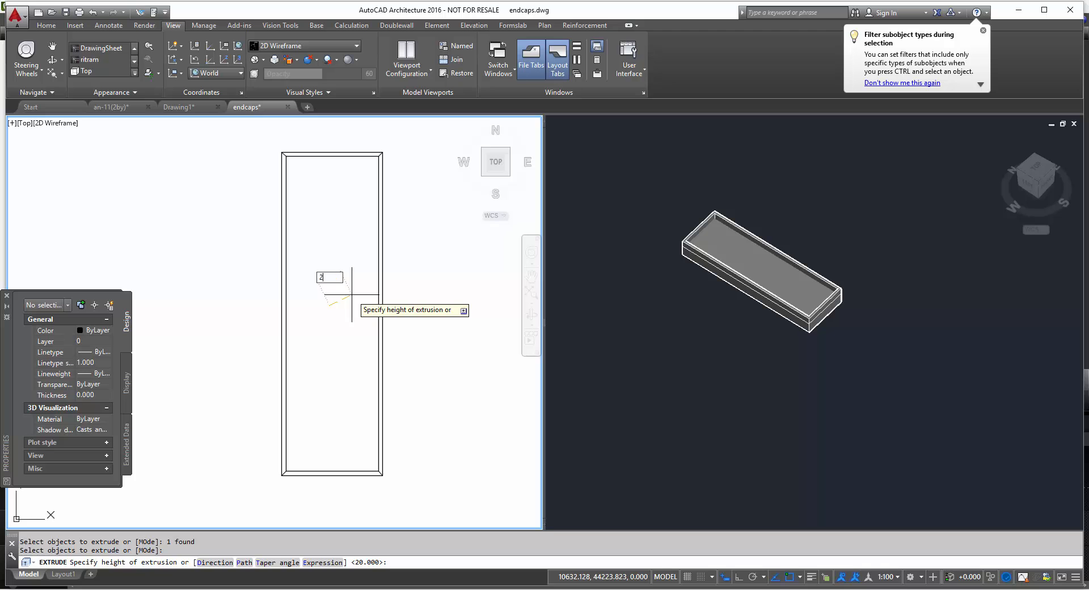
text(2)
key(Return)
key(Escape)
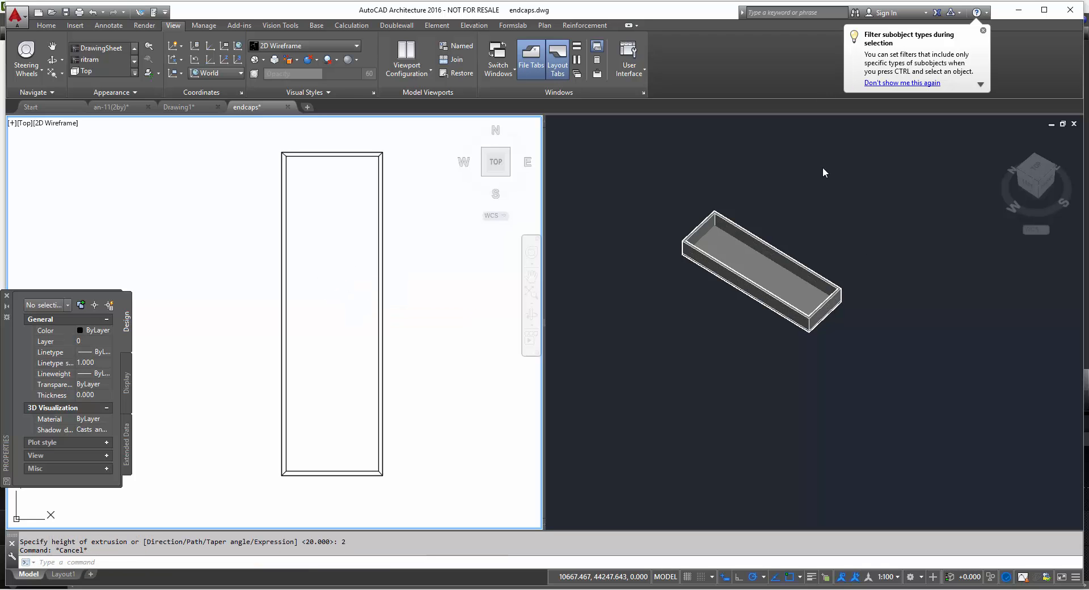
click(817, 328)
mouse_move(819, 335)
shift+middle_down()
mouse_move(839, 206)
mouse_move(775, 260)
mouse_move(805, 265)
mouse_move(829, 301)
mouse_move(821, 275)
mouse_move(799, 324)
mouse_move(817, 327)
shift+middle_up()
scroll(809, 282, up, 4)
mouse_move(817, 327)
shift+middle_down()
mouse_move(841, 305)
mouse_move(774, 341)
mouse_move(817, 329)
shift+middle_up()
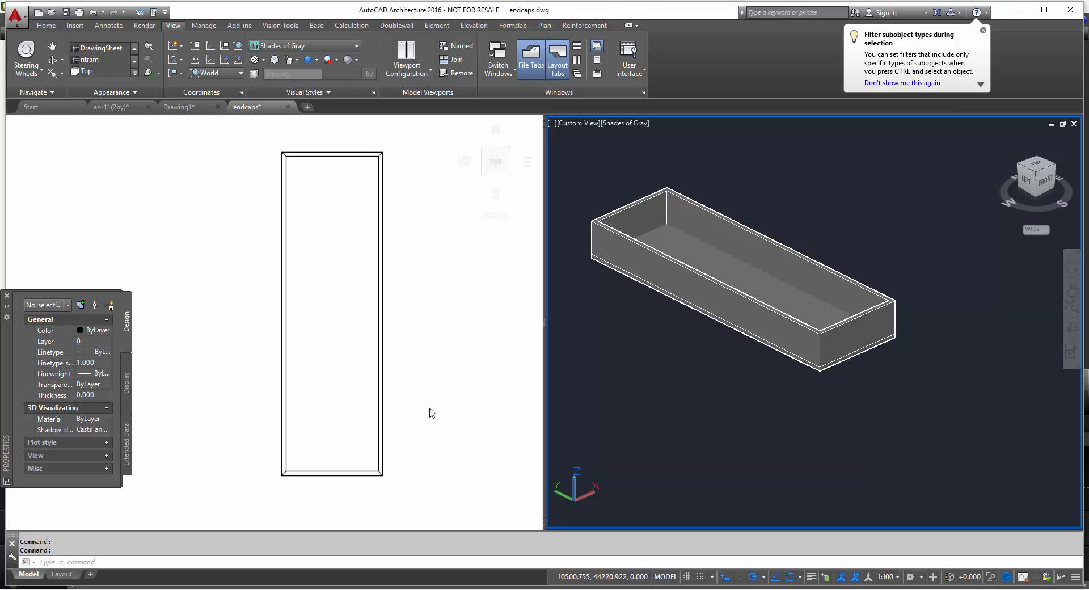
Draw an open three-sided polyline beside the end cap in the top view, with a 262 vertical side and short horizontal ends
click(429, 442)
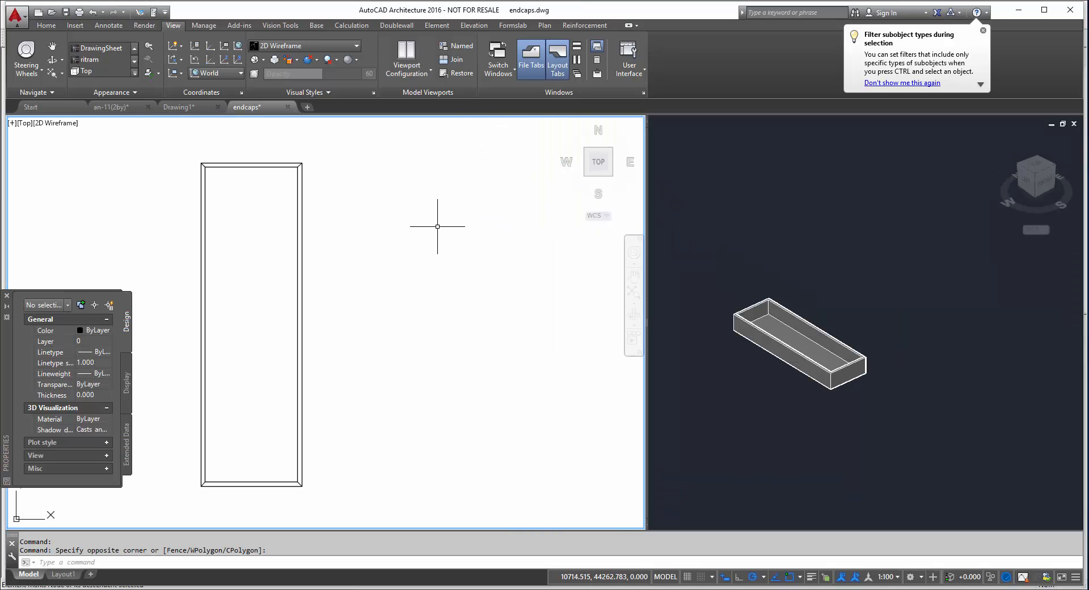
key(Return)
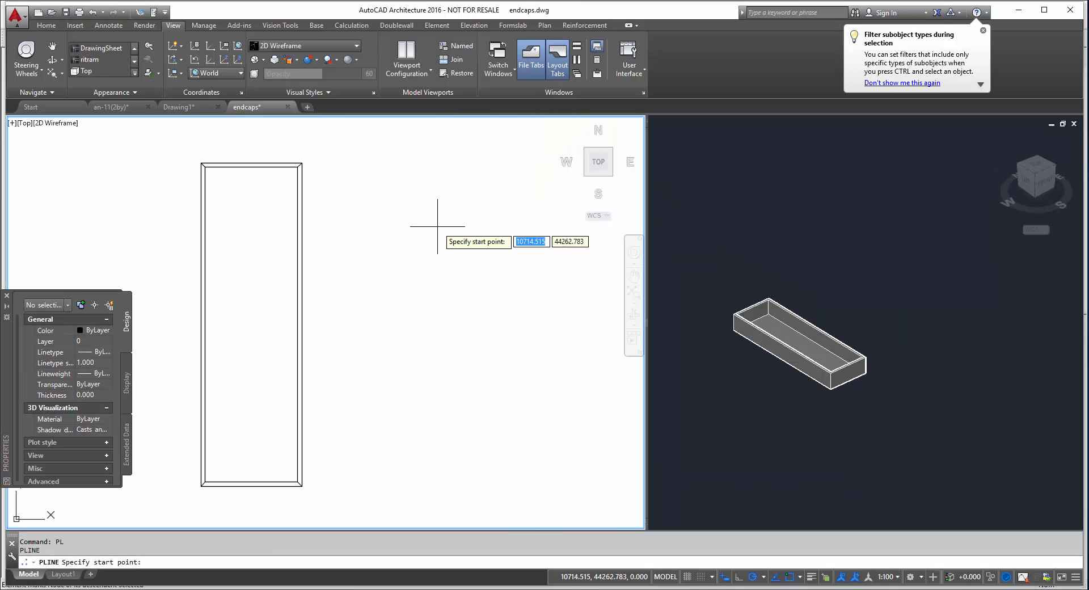
click(465, 167)
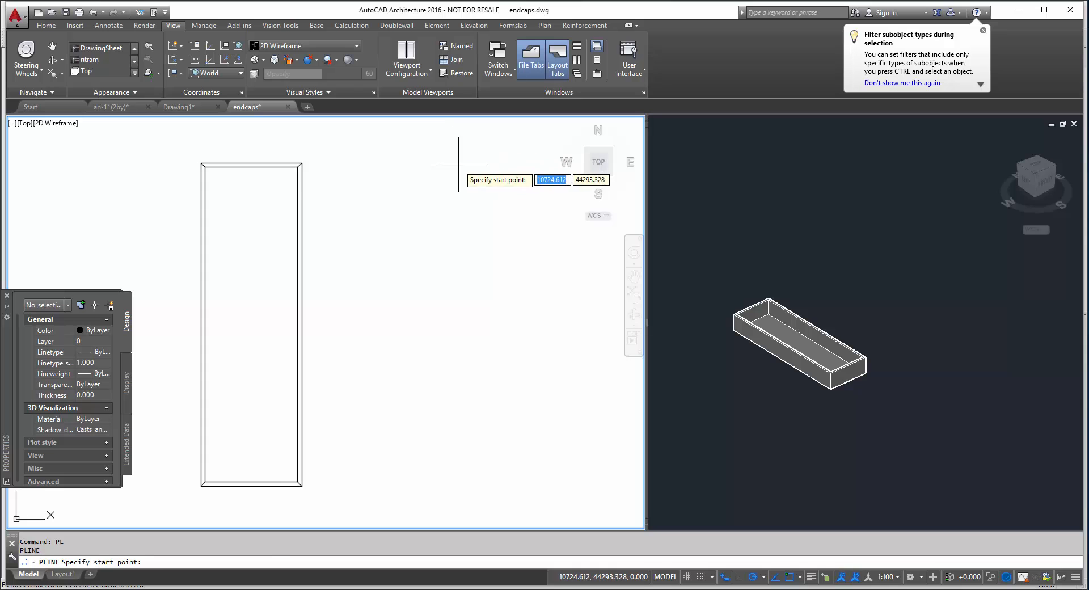
click(393, 168)
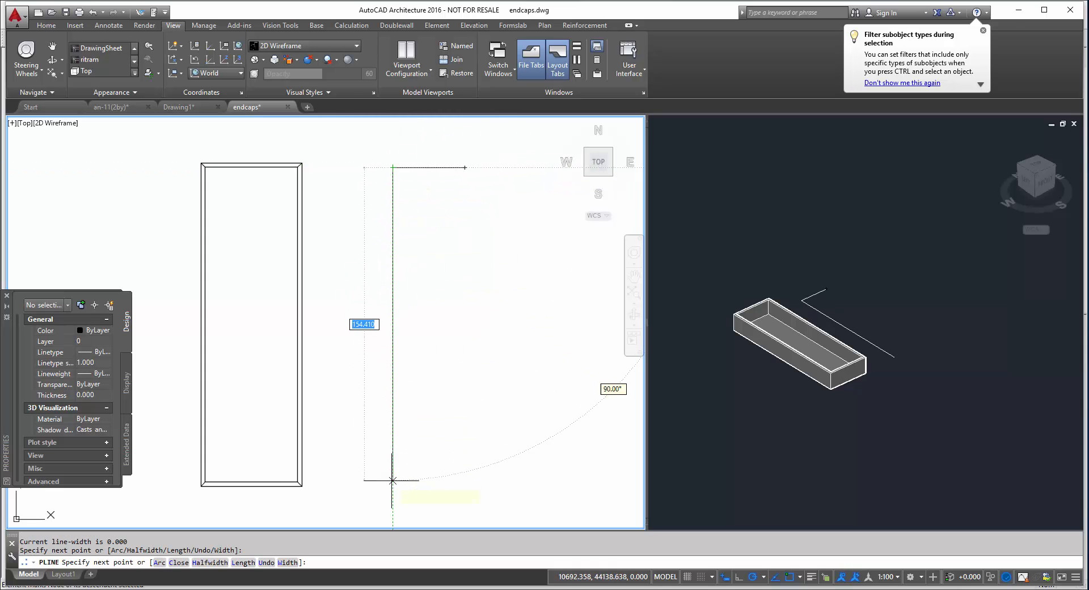
key(Return)
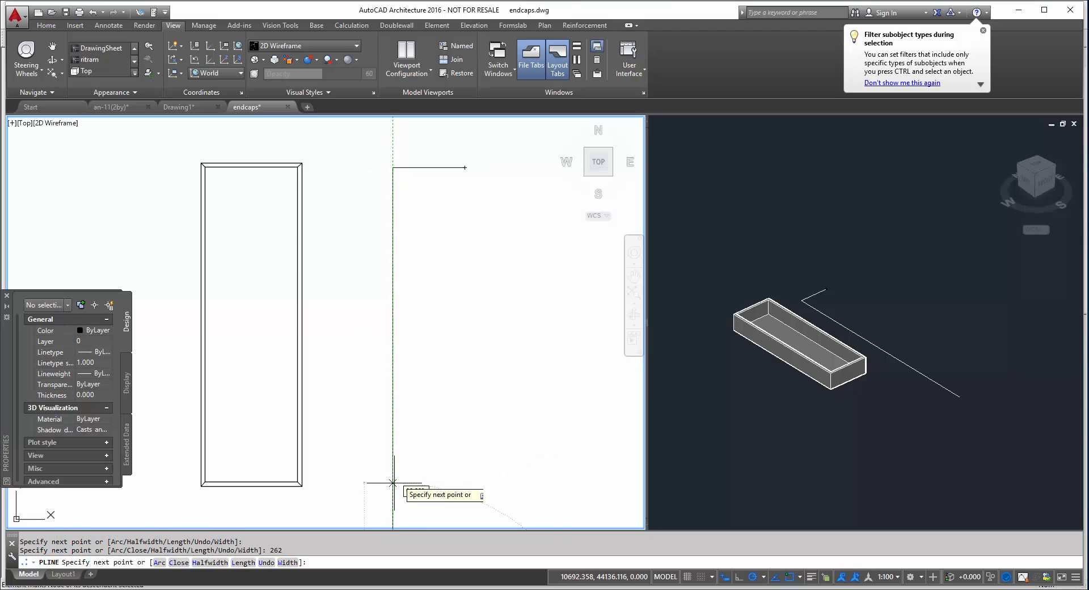
scroll(467, 460, down, 2)
middle_drag(468, 460, 435, 291)
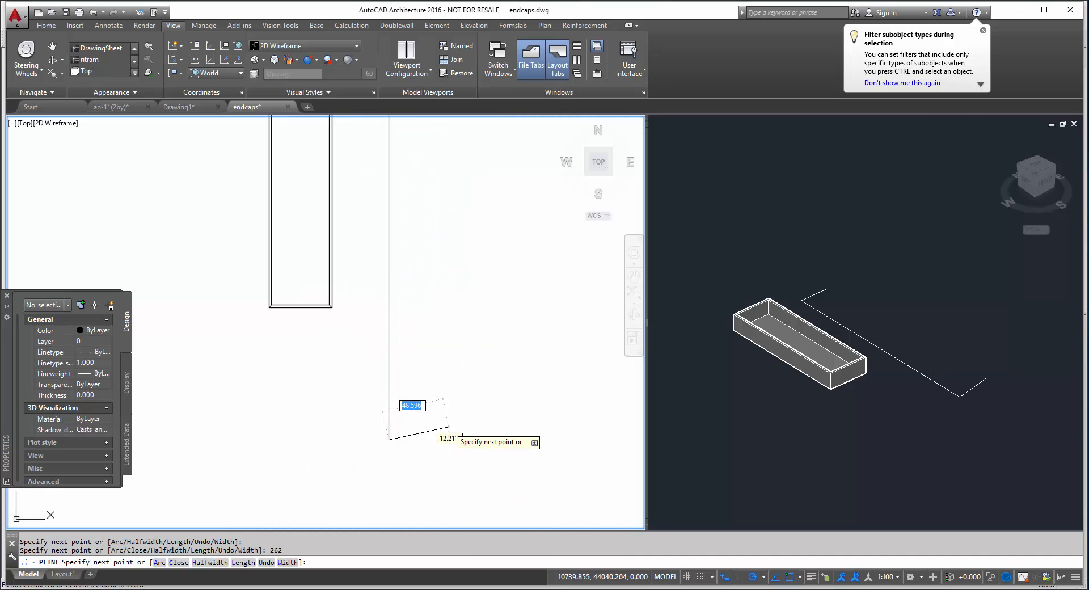
click(465, 439)
key(Escape)
Stretch the free end of the polyline's upper segment until it lines up vertically with the lower segment's end
scroll(464, 397, down, 2)
middle_drag(462, 372, 447, 360)
click(426, 225)
click(426, 223)
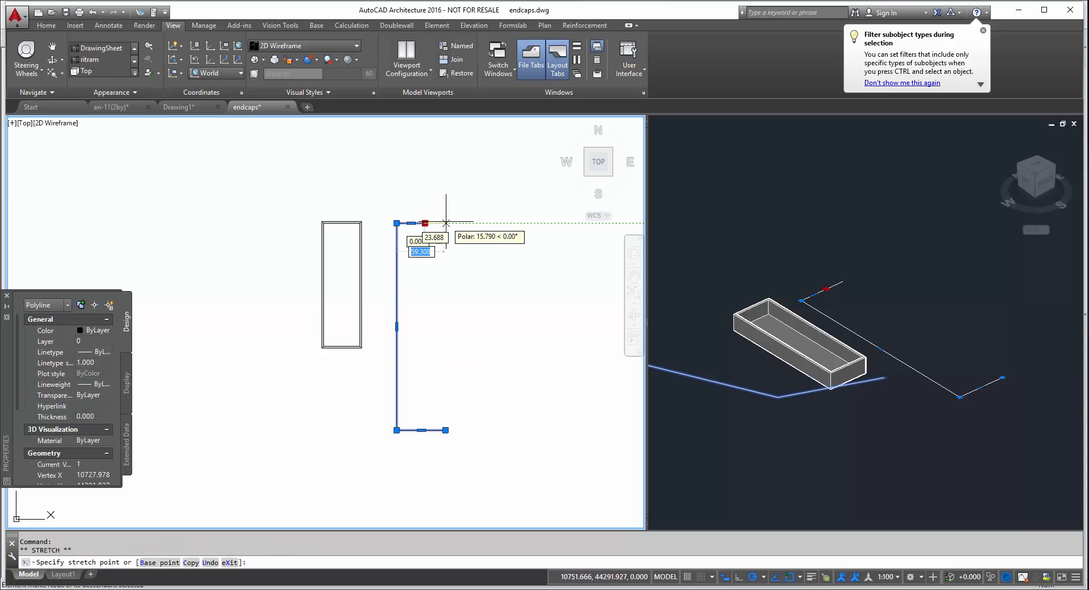
click(445, 223)
key(Escape)
Draw a slanted polyline from the upper segment's free end down and slightly inward, ending just above the lower segment
middle_drag(447, 331, 422, 307)
key(Return)
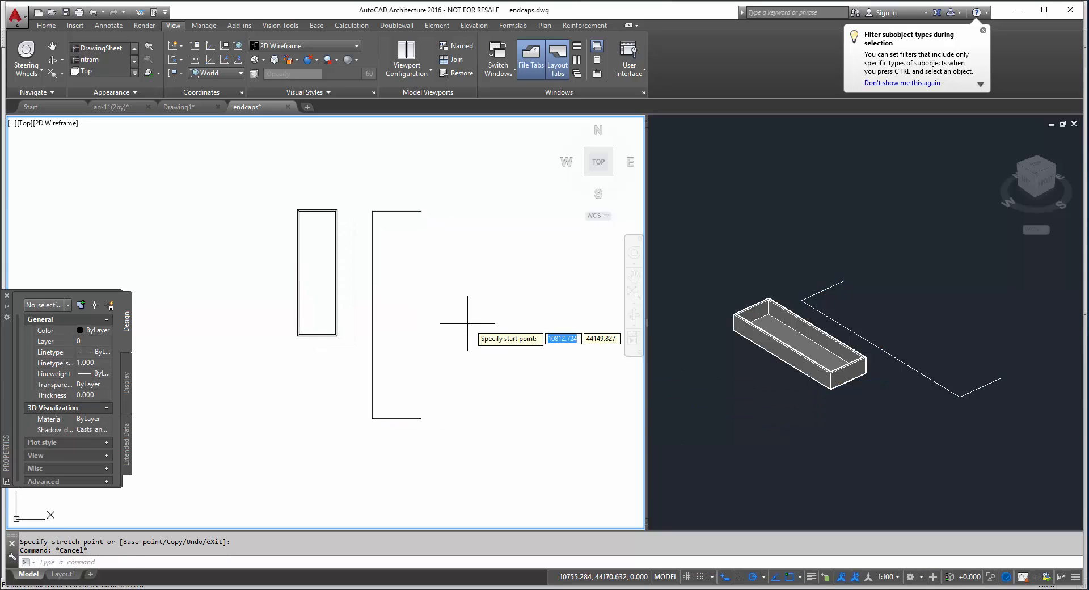
click(421, 211)
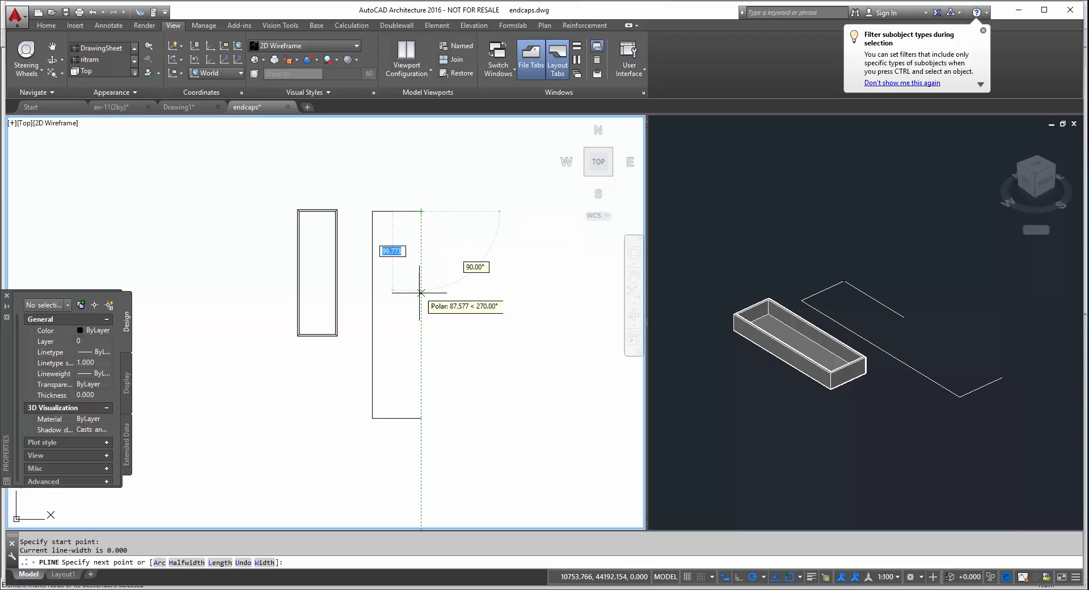
click(405, 391)
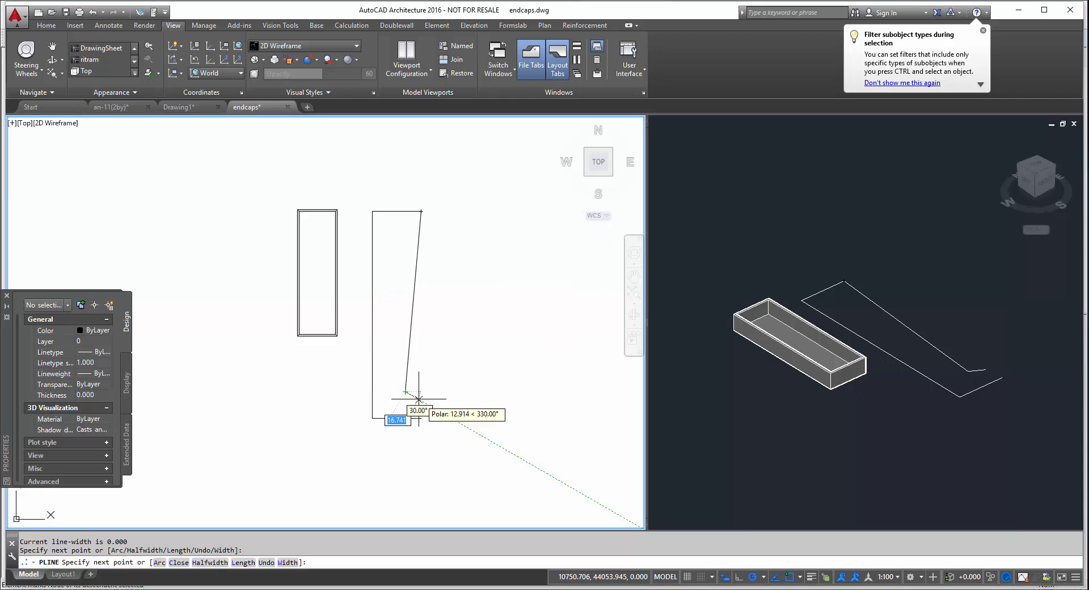
key(Escape)
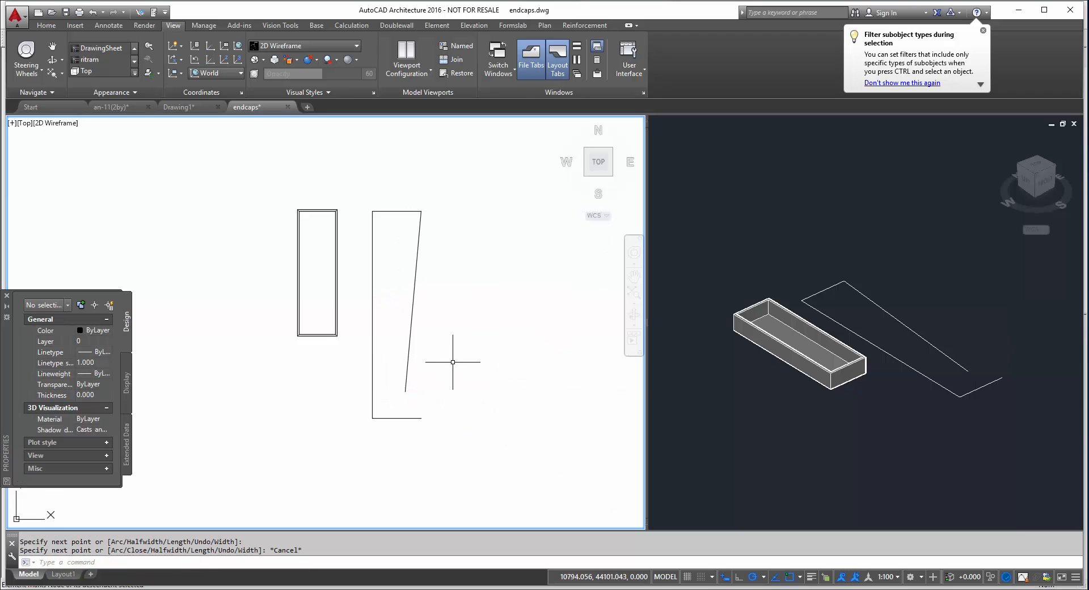
Copy the slanted line horizontally to the right by about 48
click(409, 357)
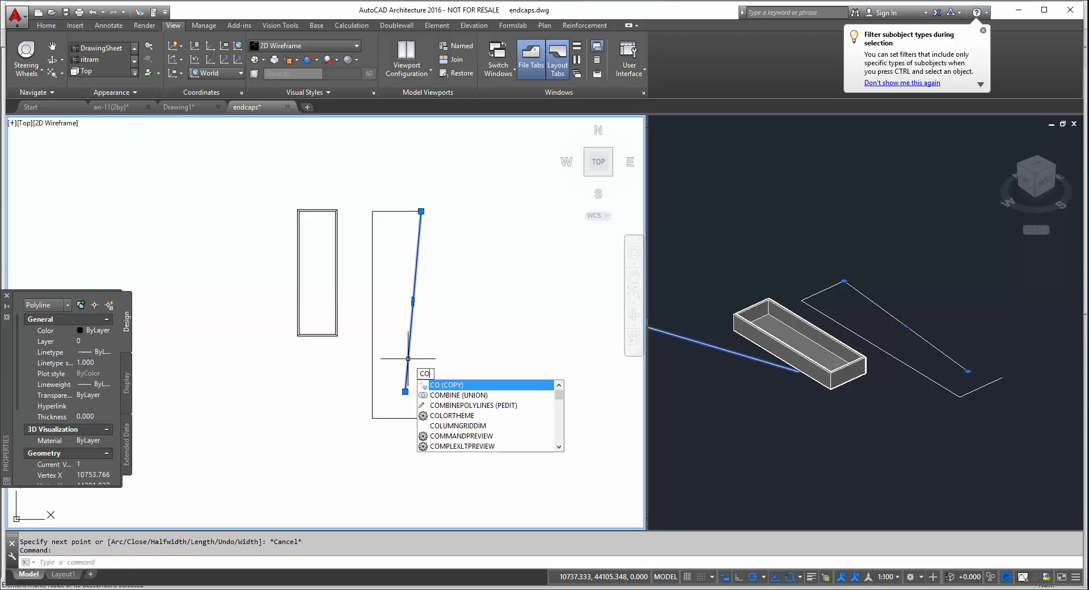
key(Return)
click(405, 392)
click(443, 391)
key(Escape)
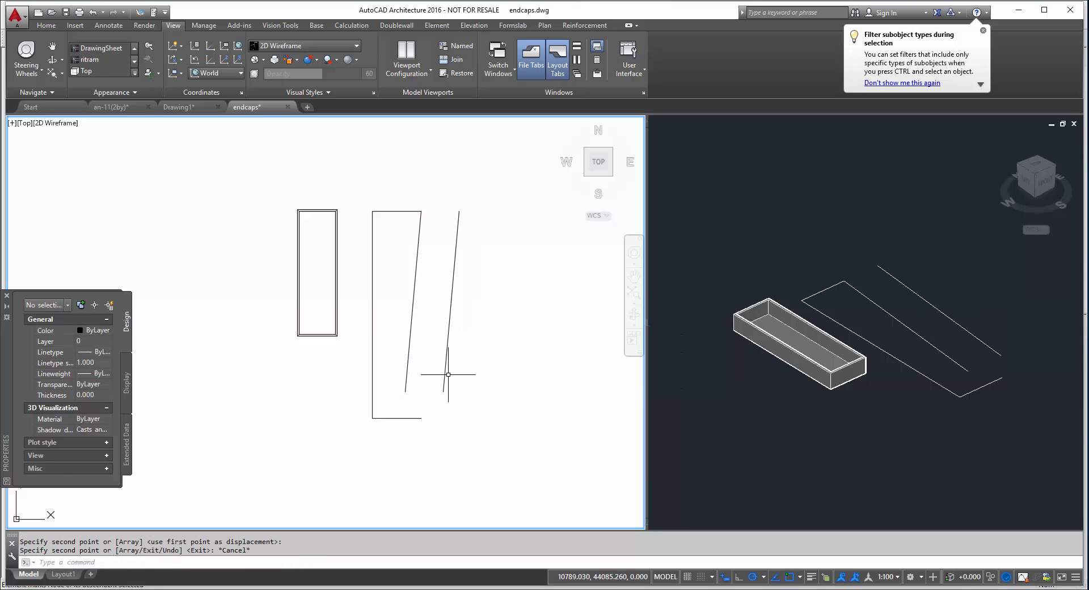
Mirror the copied slanted line about the open outline's long vertical side, erasing the source line
click(446, 374)
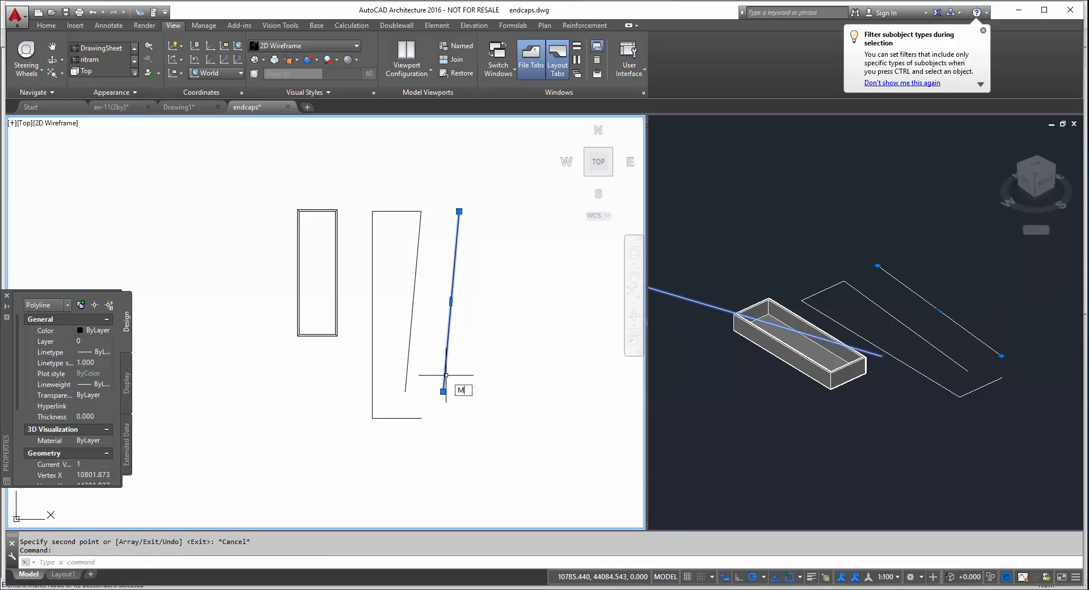
text(or)
key(Return)
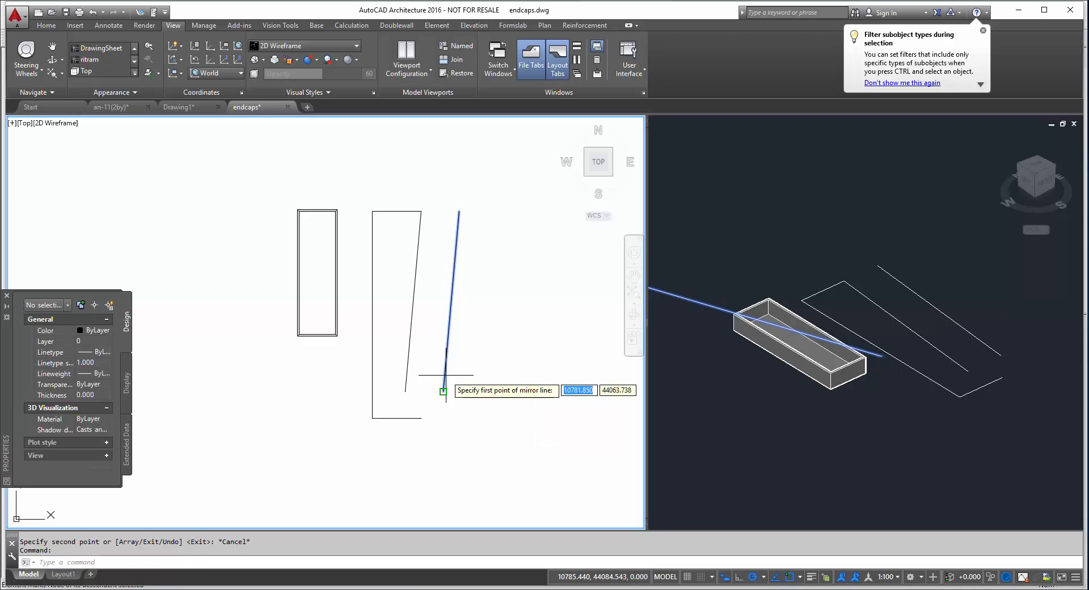
click(372, 420)
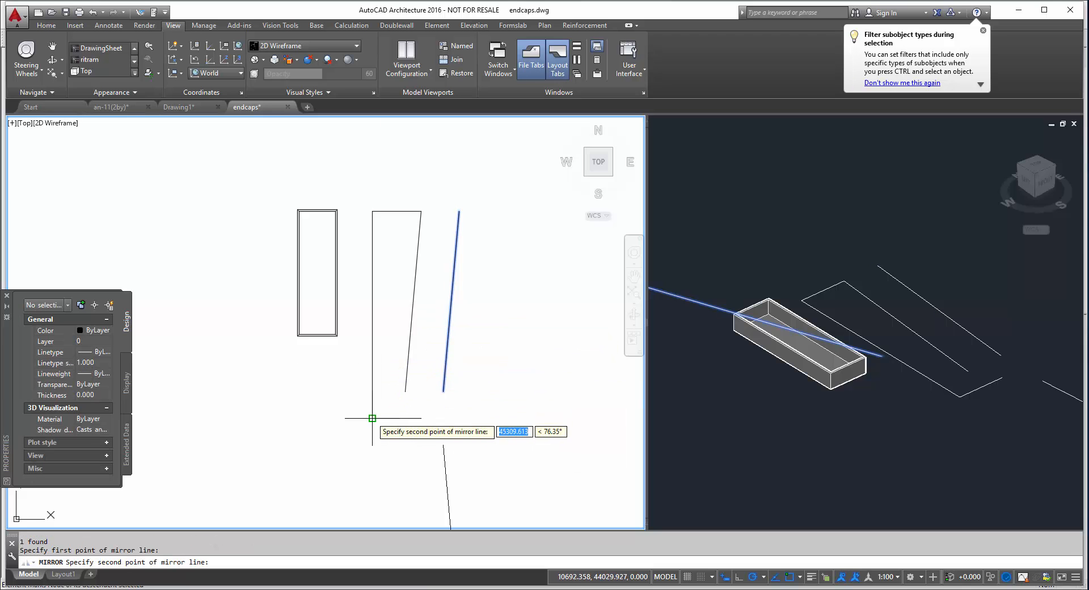
click(372, 211)
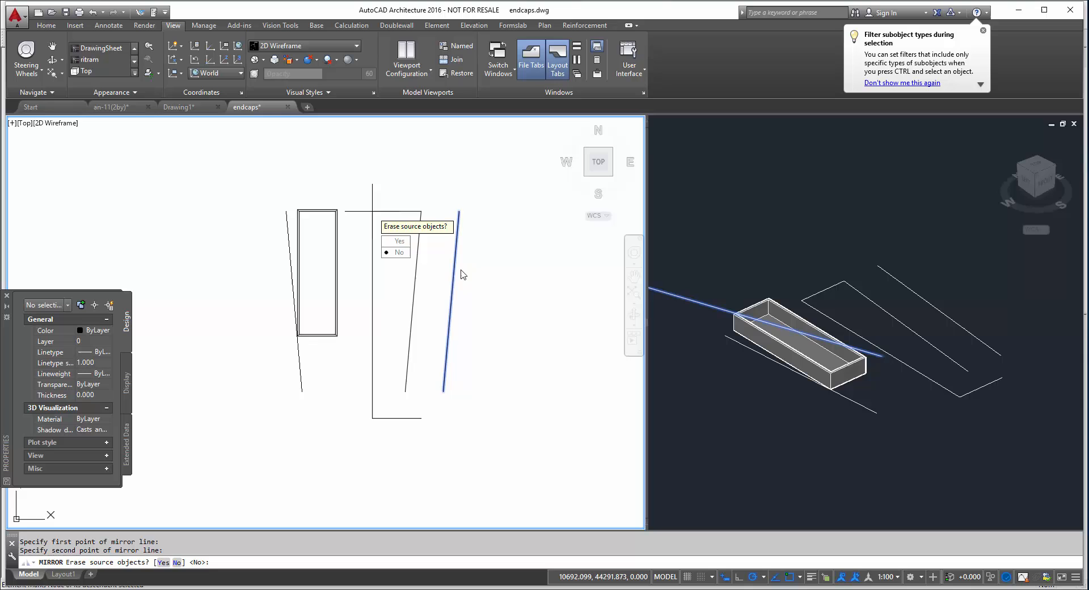
click(402, 243)
Move the mirrored line about 179 horizontally so its upper end sits just right of the first slanted line's top
text(m)
key(Return)
click(291, 264)
key(Return)
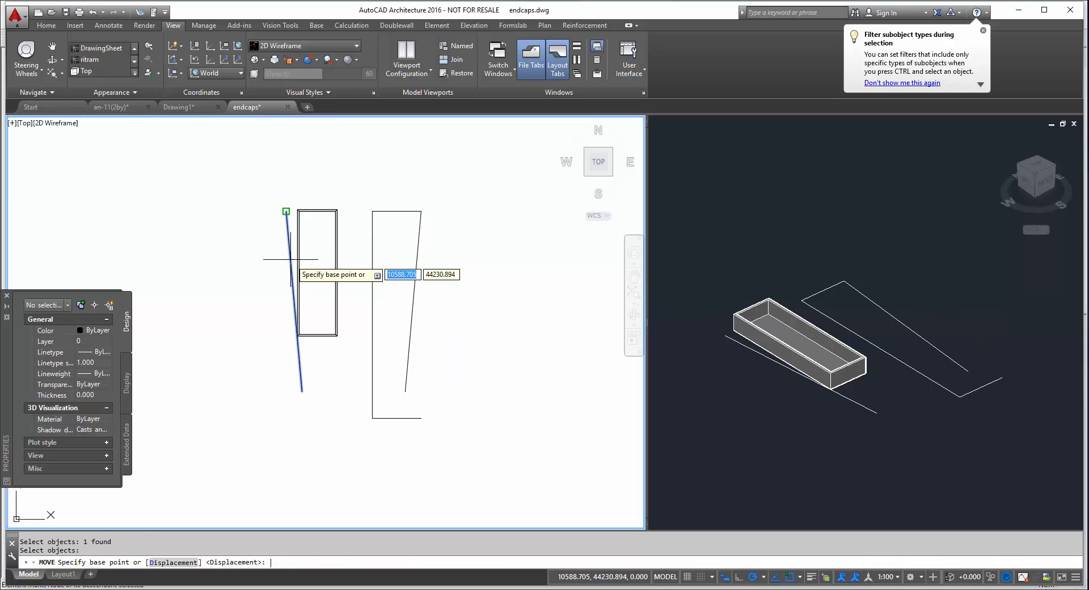
click(287, 211)
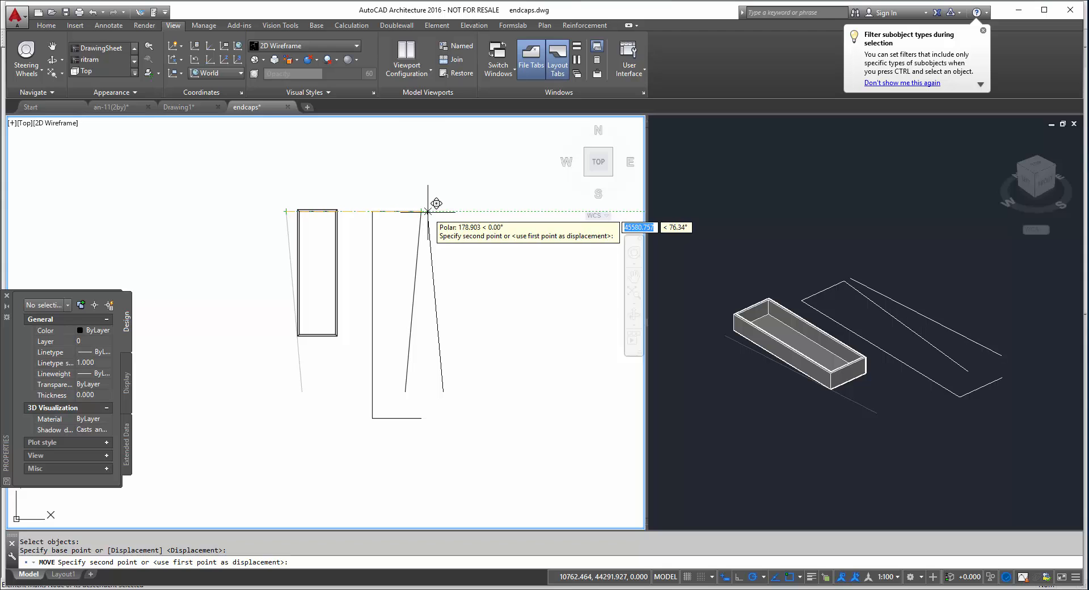
click(427, 211)
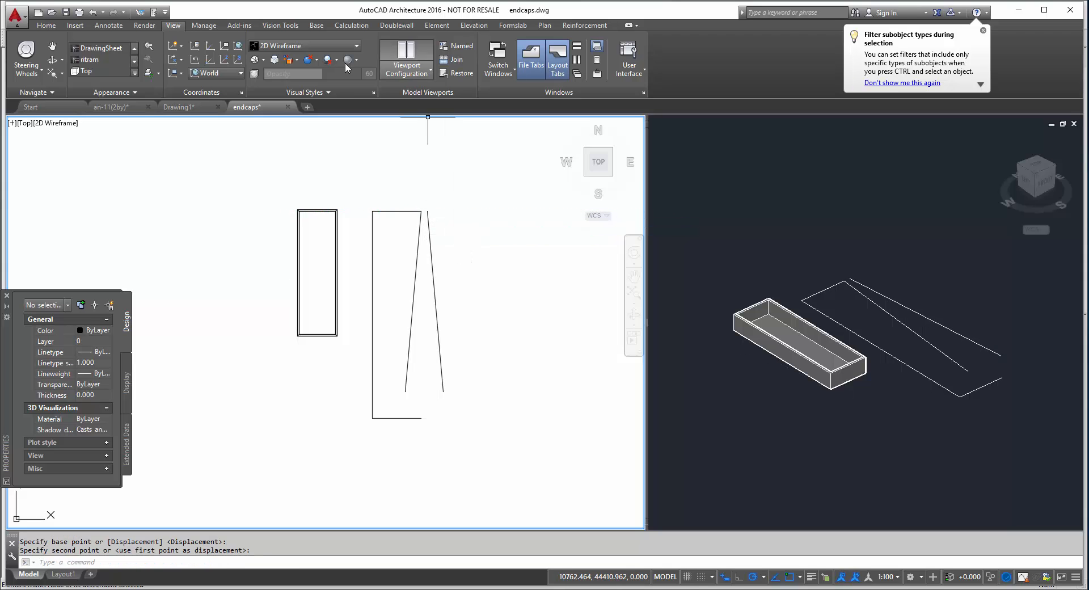
Draw an arc by start, end and included angle that joins the lower ends of the two slanted lines with a rounded bottom
click(79, 26)
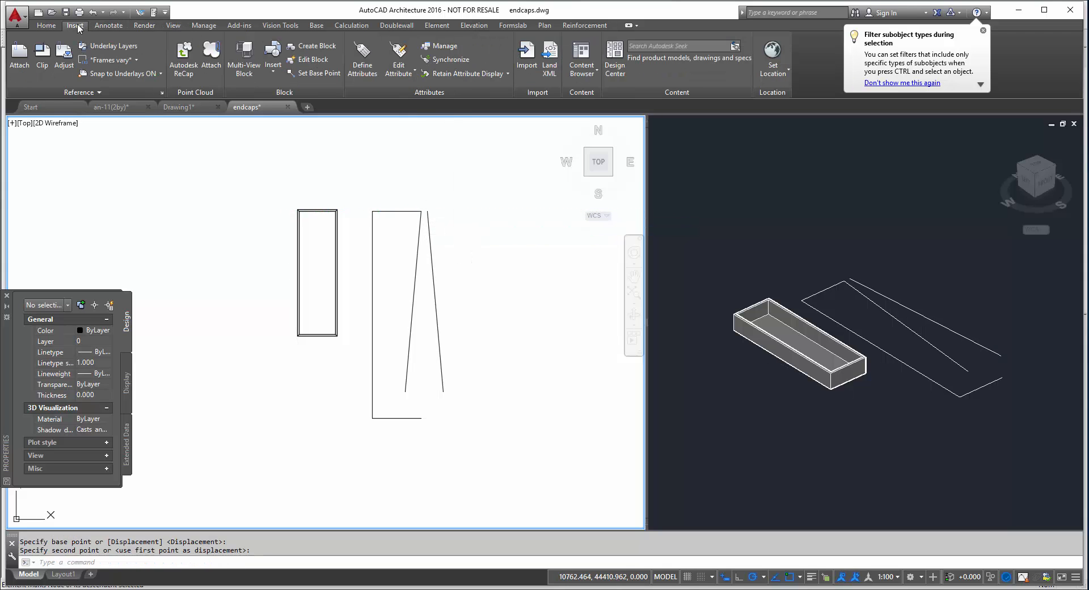
click(57, 26)
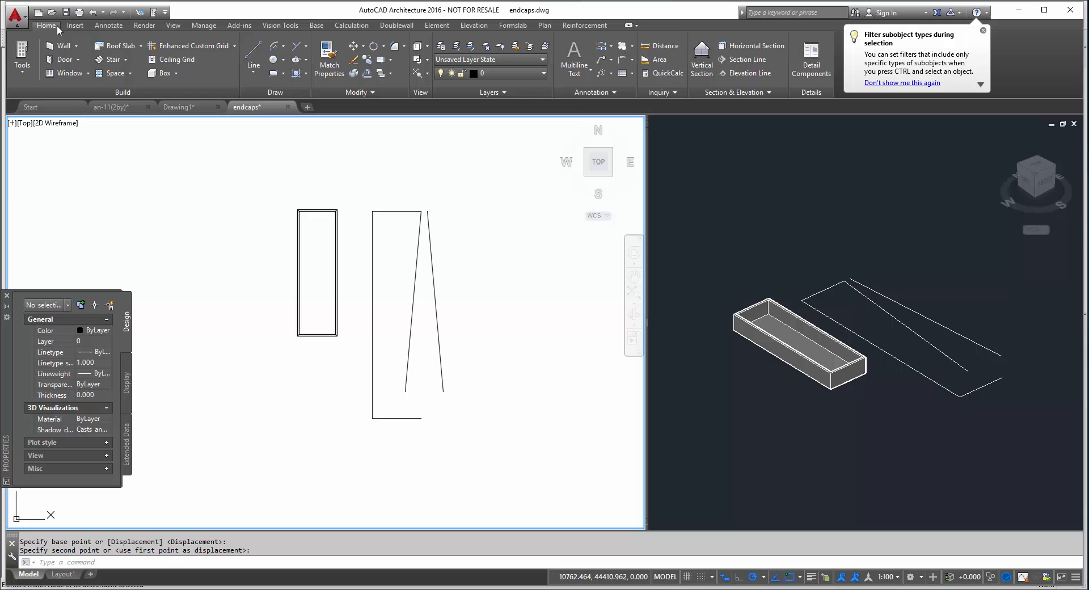
click(284, 50)
click(292, 136)
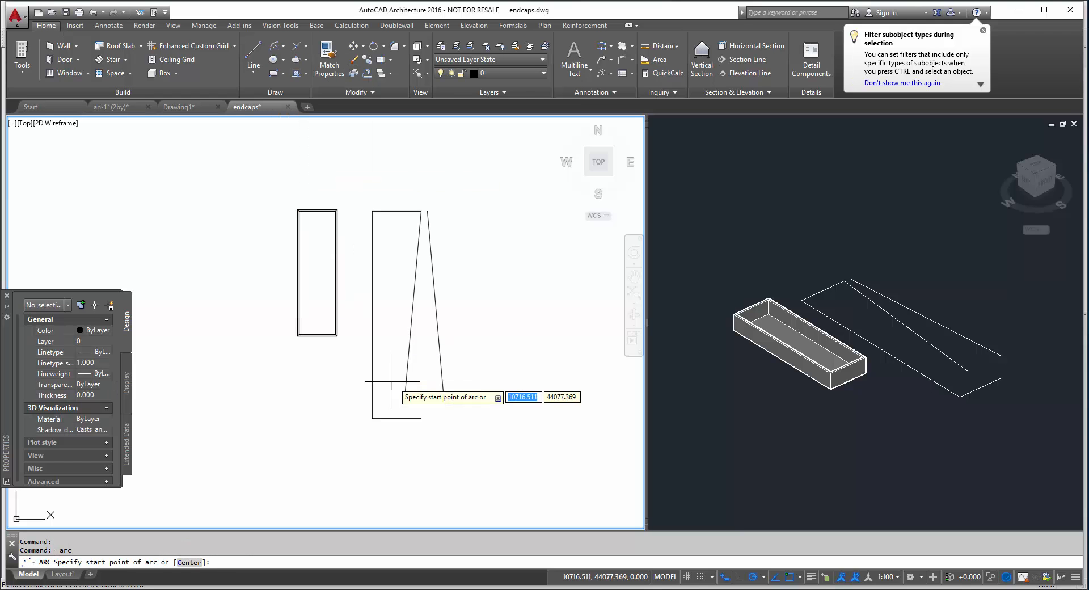
click(442, 391)
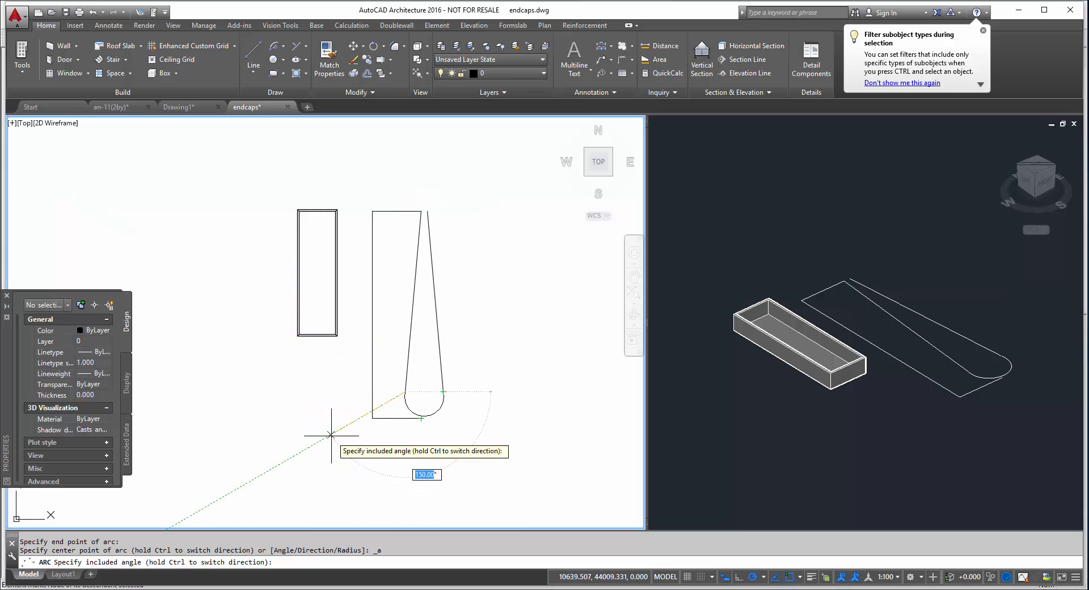
key(Escape)
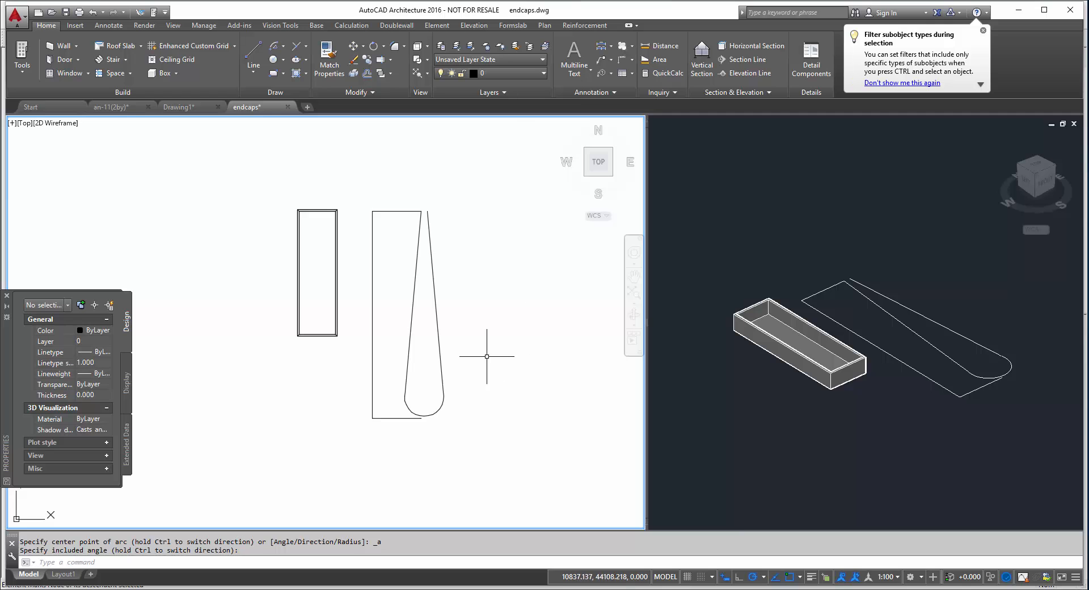
Join the two slanted lines and the rounded bottom arc into a single polyline
key(Escape)
click(441, 379)
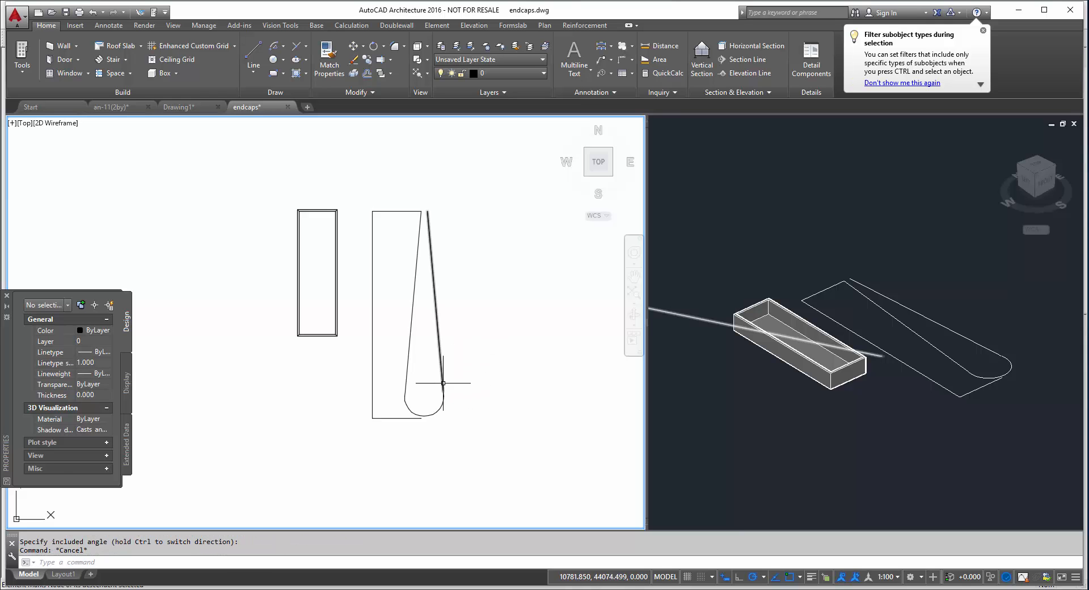
click(406, 400)
click(407, 378)
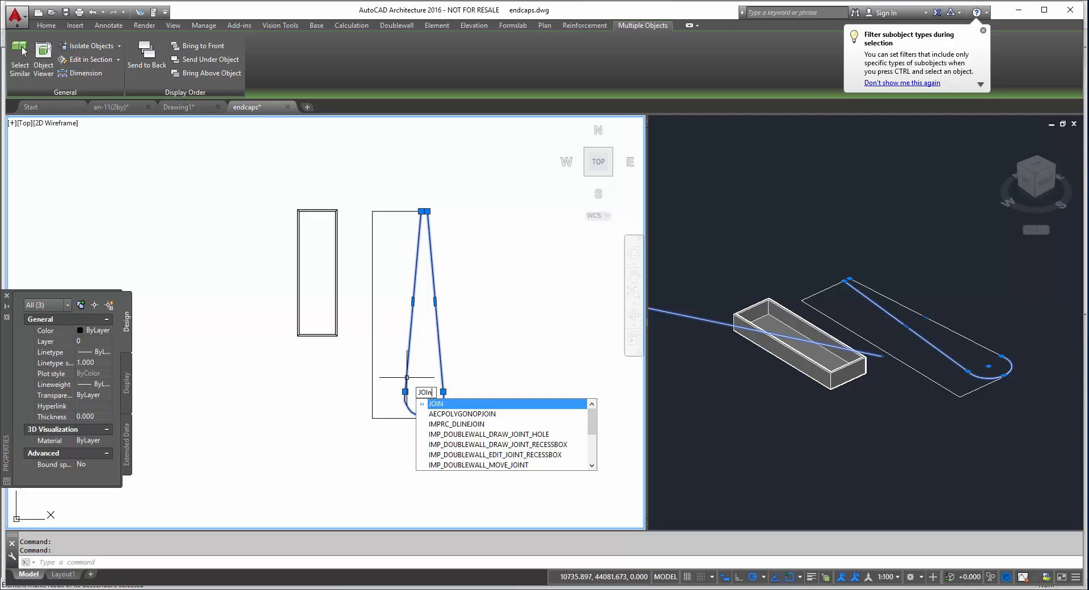
key(Return)
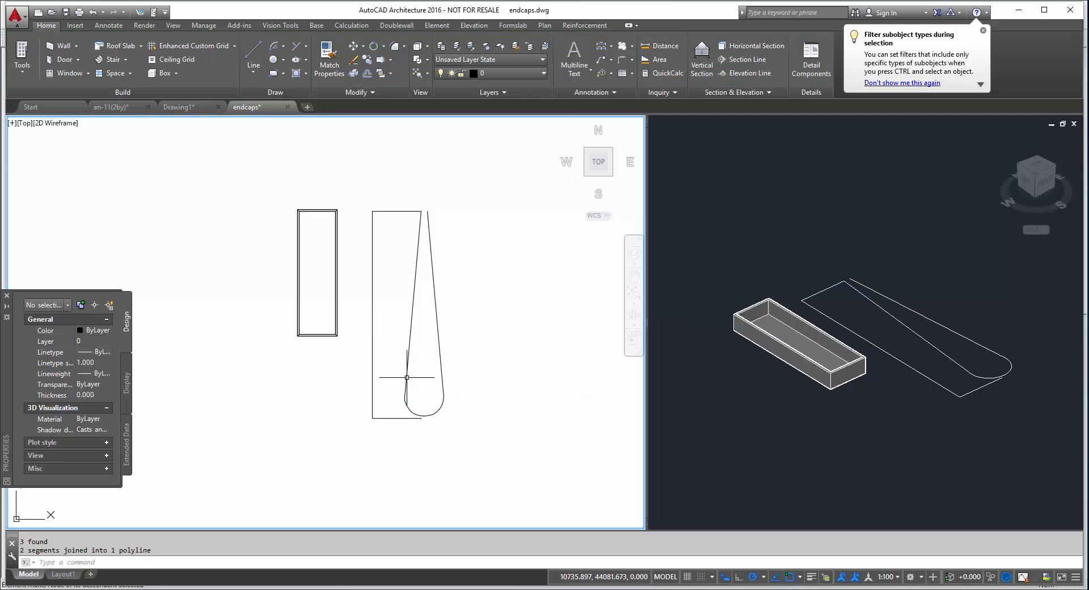
click(422, 416)
key(Escape)
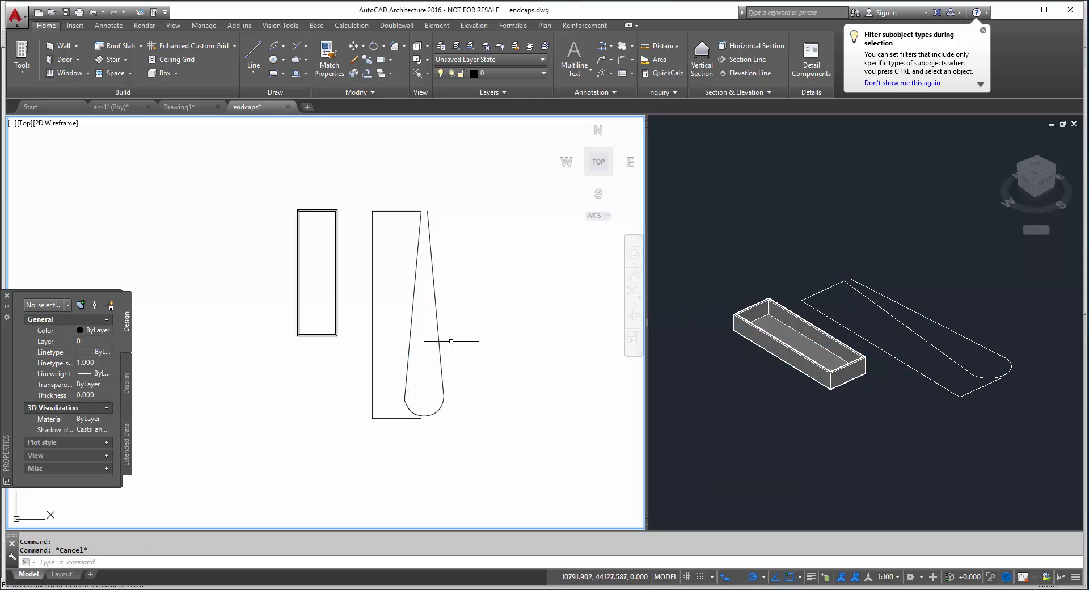
Delete the open three-sided outline beside the teardrop-shaped path
scroll(402, 245, up, 4)
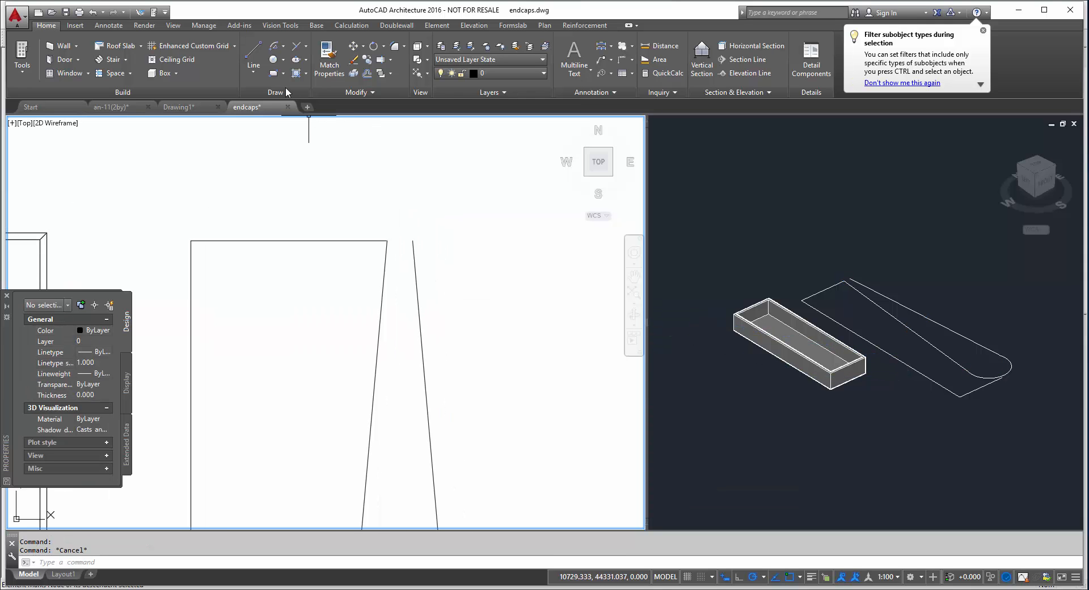
click(303, 241)
key(Delete)
Draw a circle of radius 4 centred on the upper end of the path's left slanted line
click(283, 60)
click(299, 80)
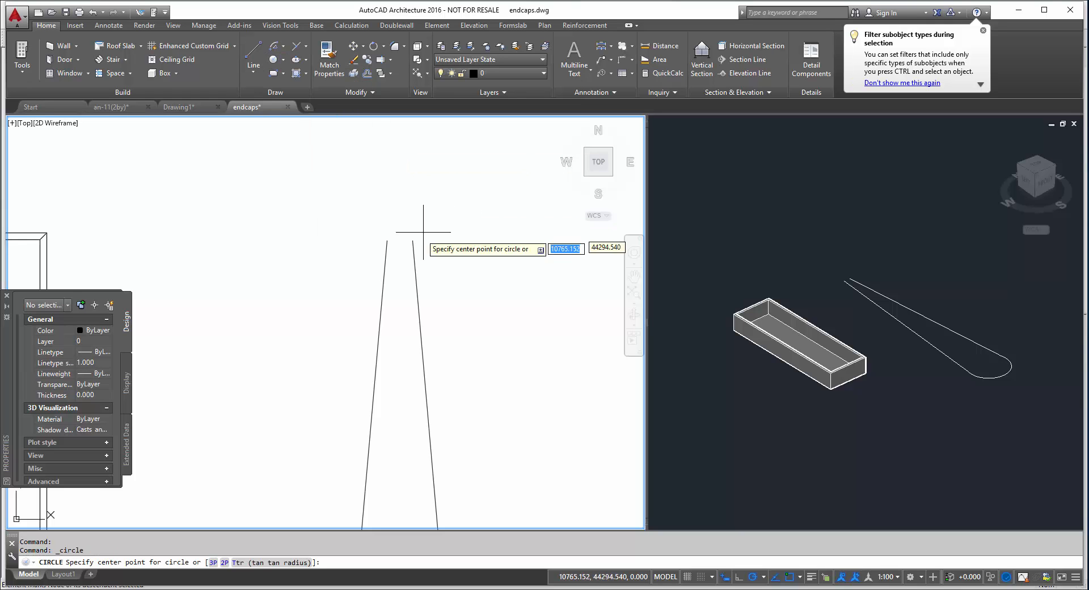
click(387, 240)
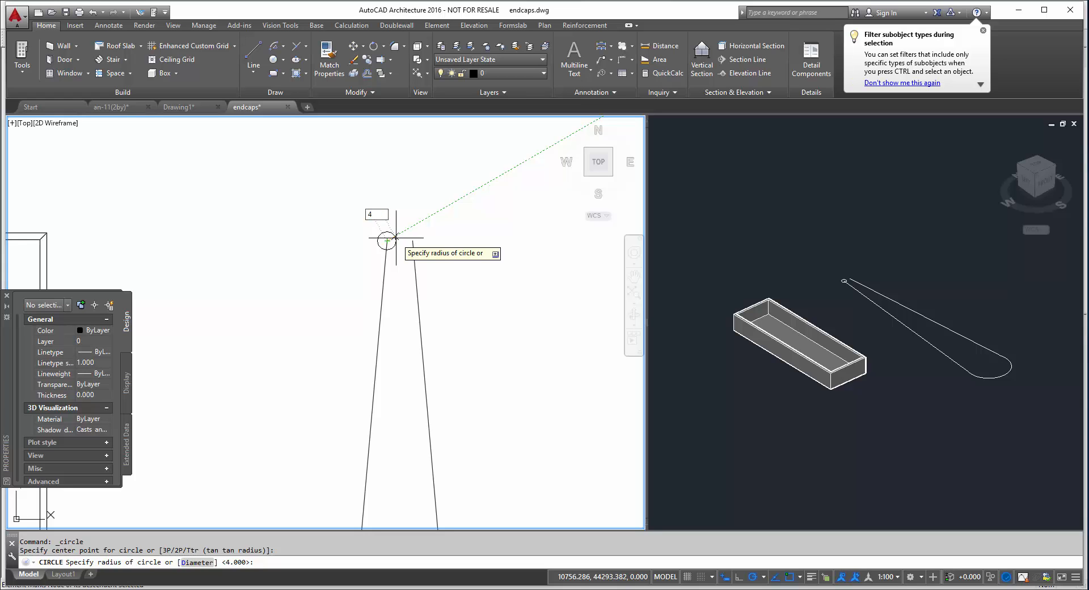
key(Return)
Rotate the circle upright in 3D about the axis through the upper ends of the two slanted lines
click(360, 281)
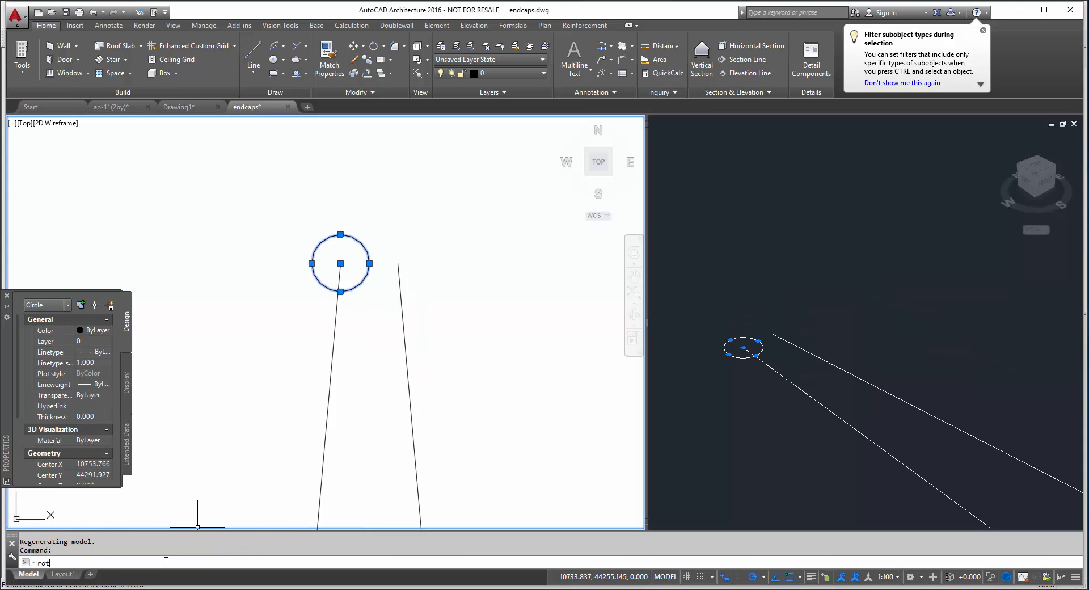
click(166, 561)
text(rotate3d)
key(Return)
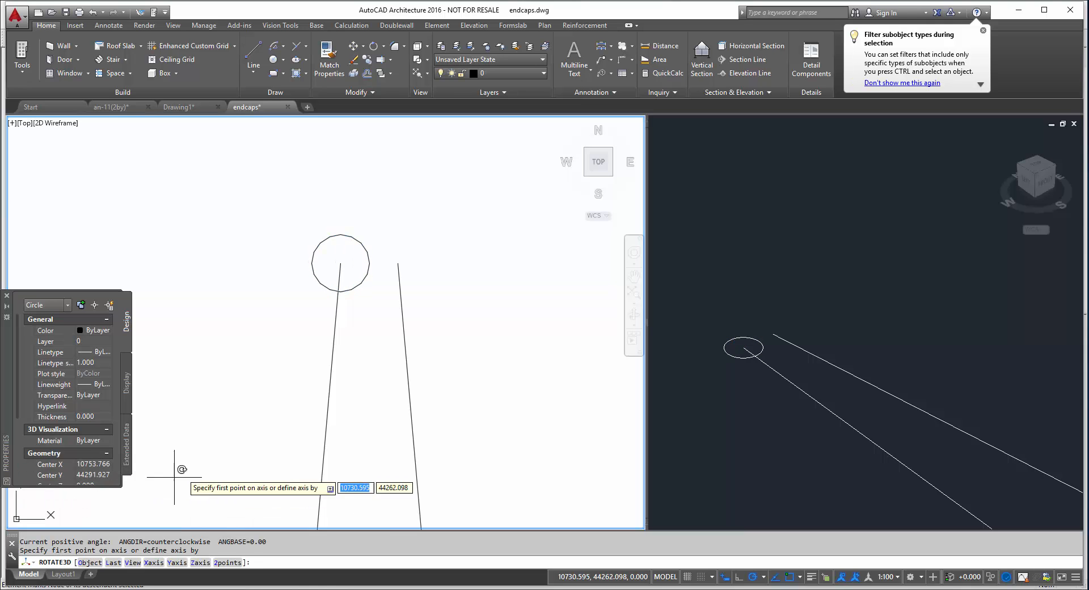
click(340, 263)
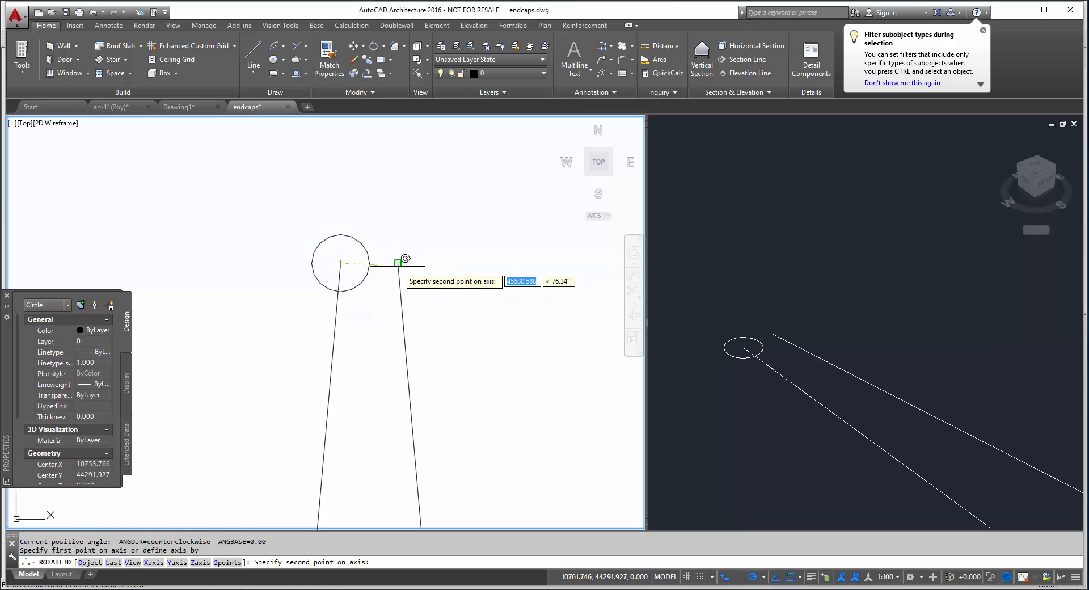
click(398, 263)
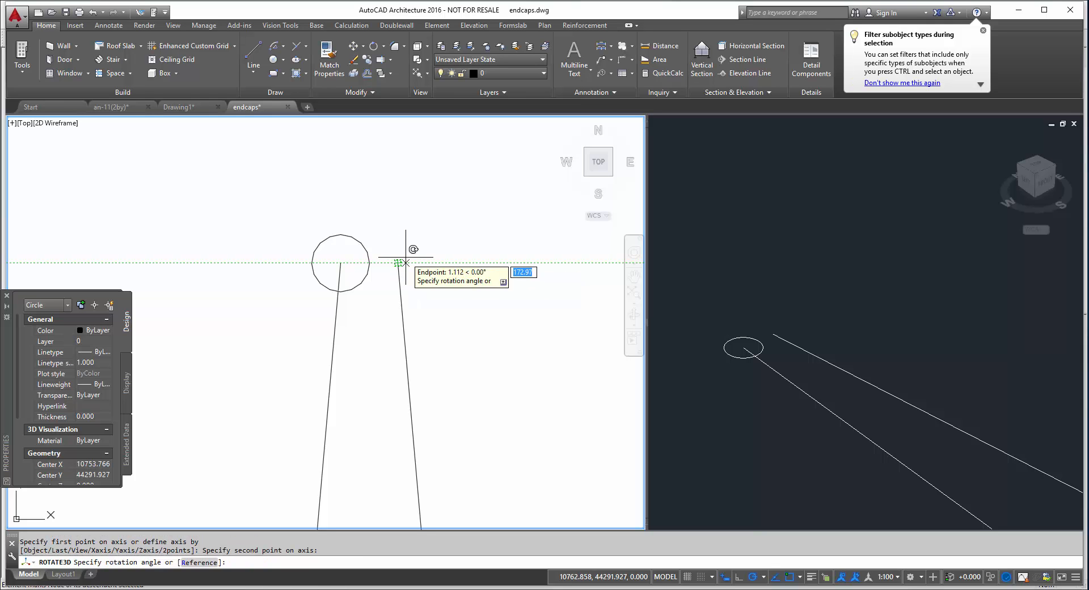
key(Return)
Sweep the upright circle along the joined teardrop path to form a solid looped tube
scroll(560, 392, down, 2)
scroll(418, 231, down, 3)
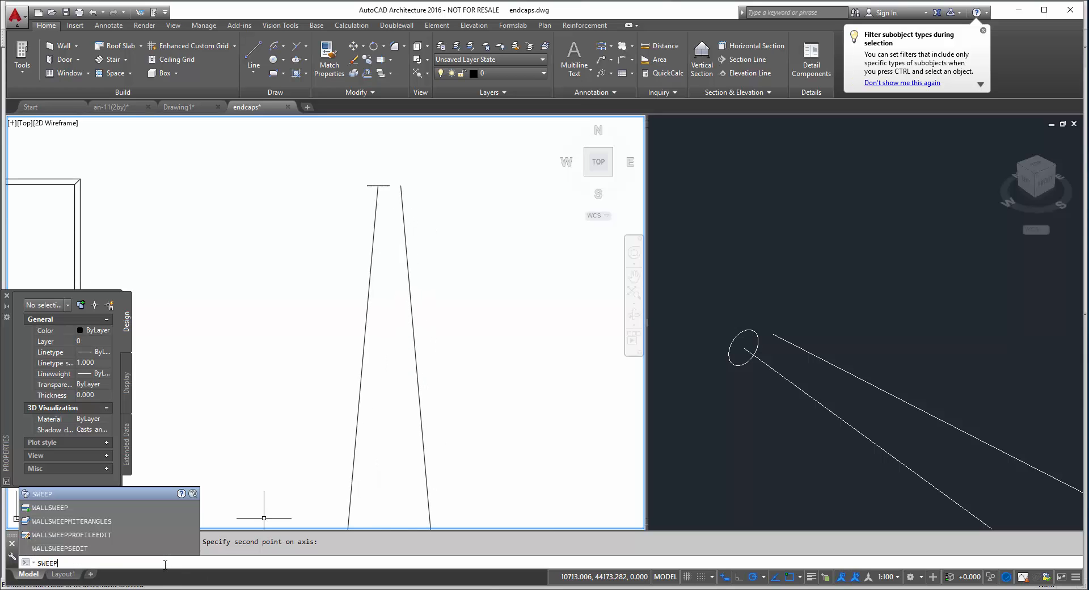
key(Return)
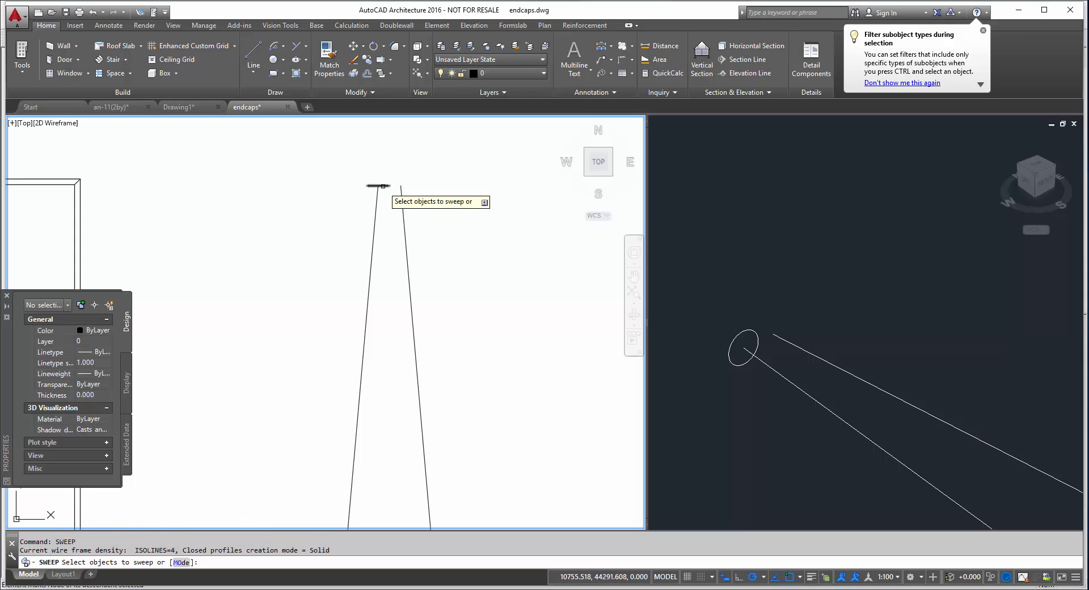
click(383, 186)
key(Return)
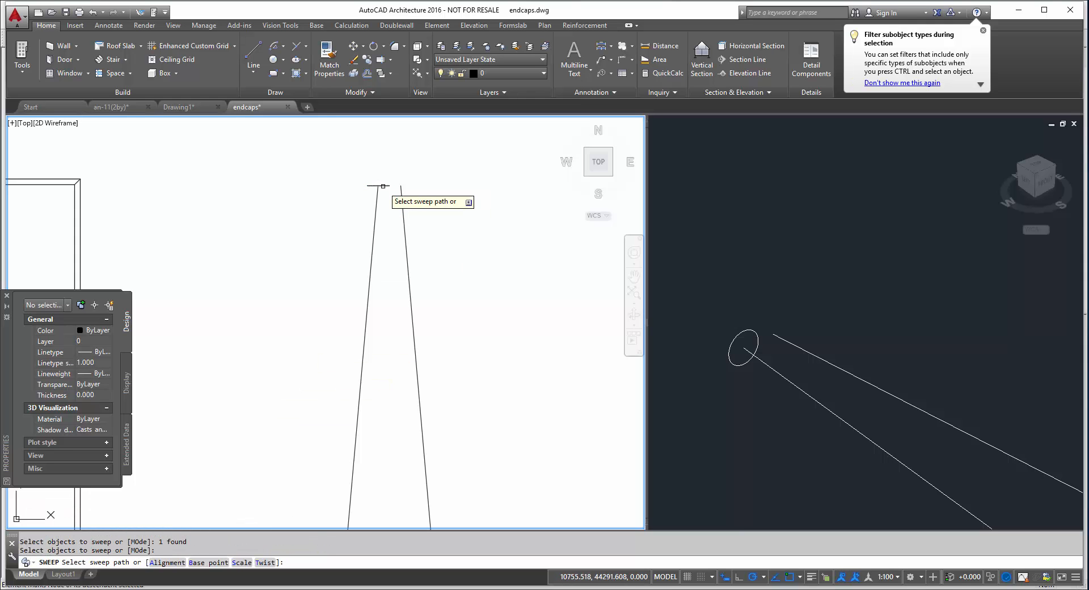
click(370, 286)
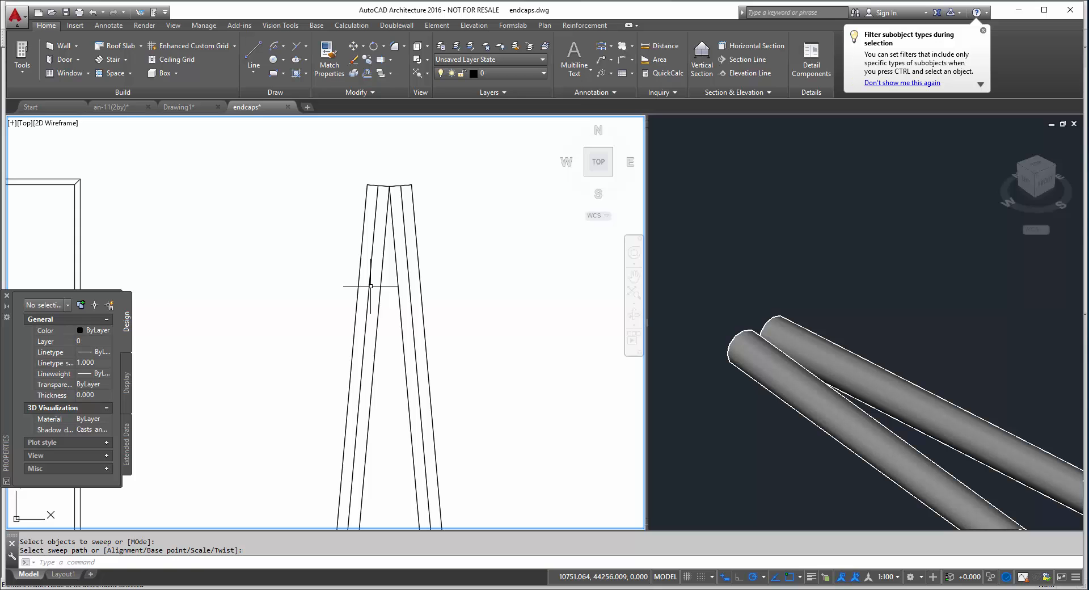
key(Return)
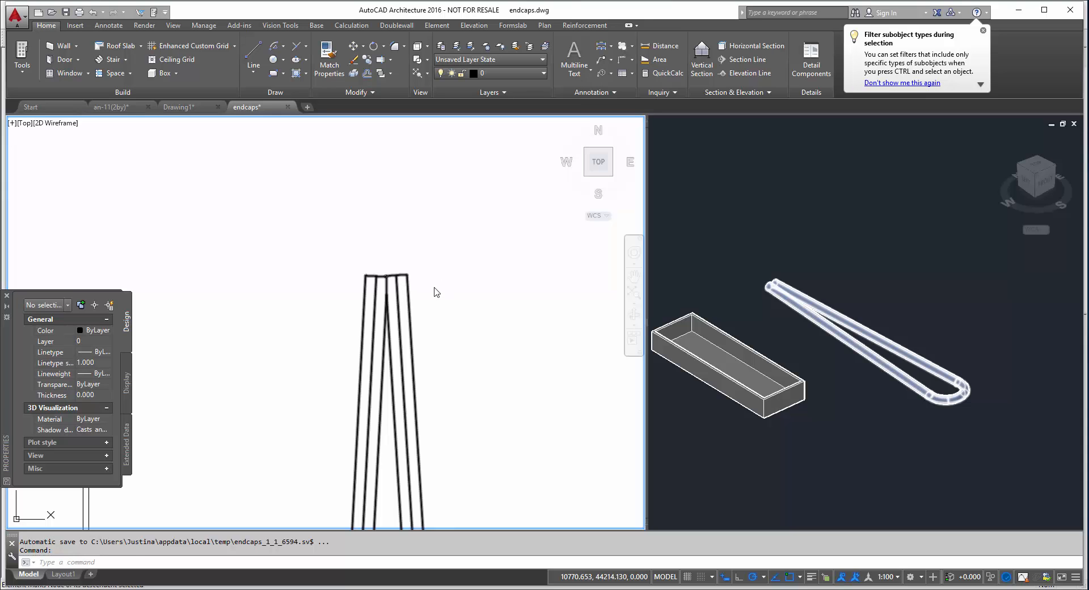
Draw a closed polyline rectangle 10 wide and 15 high, starting at the point where the two tube ends meet
text(pl)
key(Return)
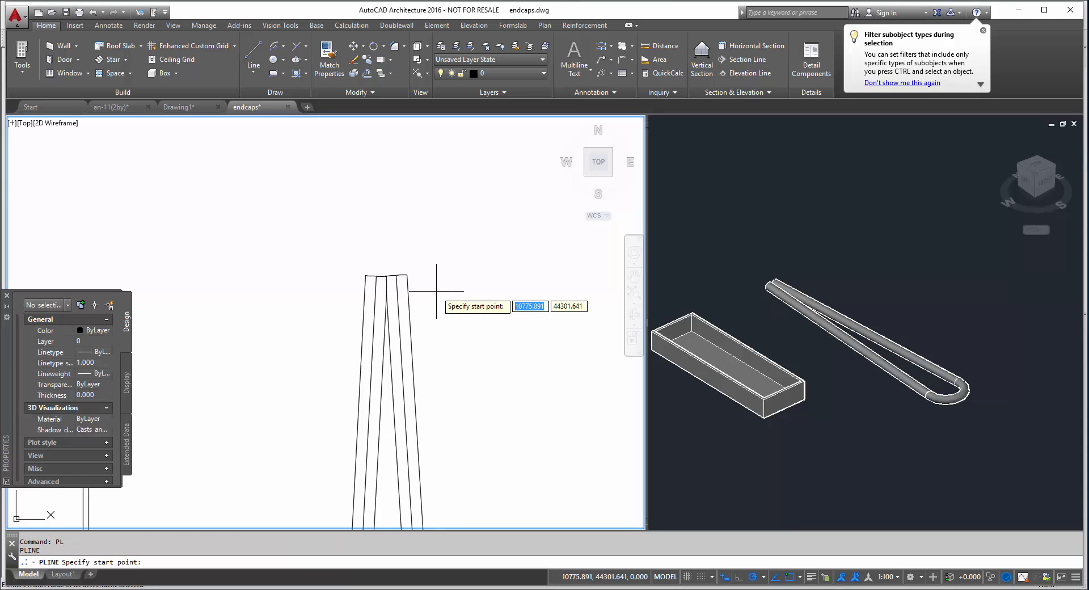
click(395, 276)
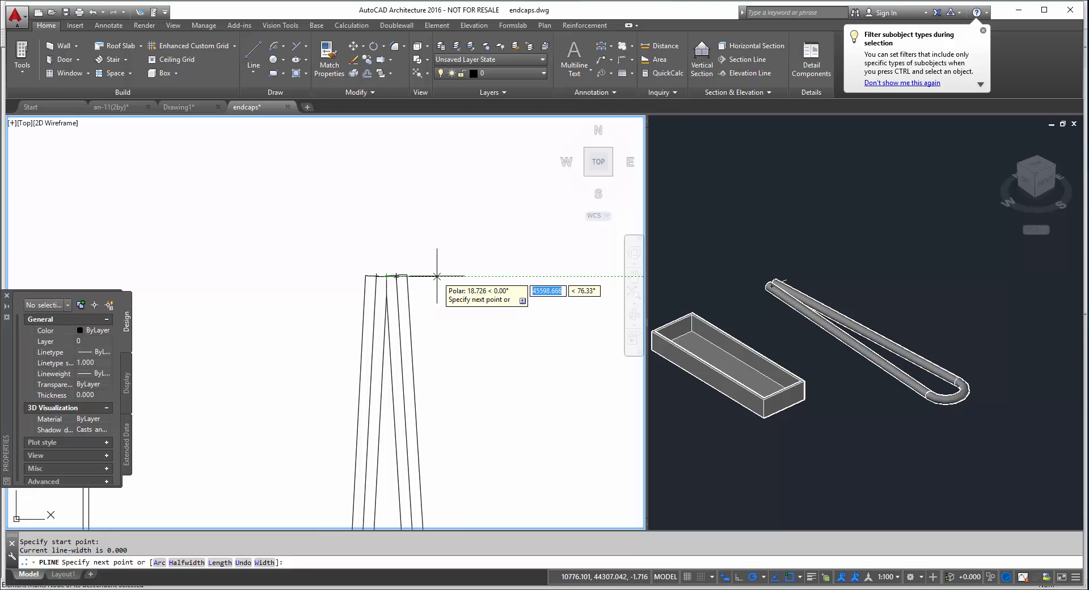
text(15)
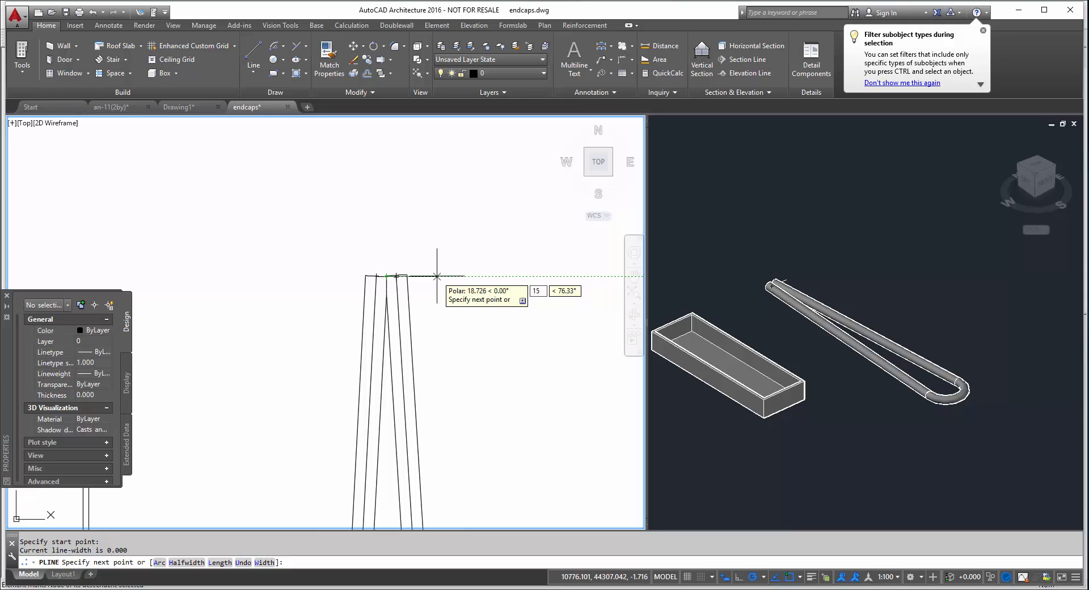
key(Return)
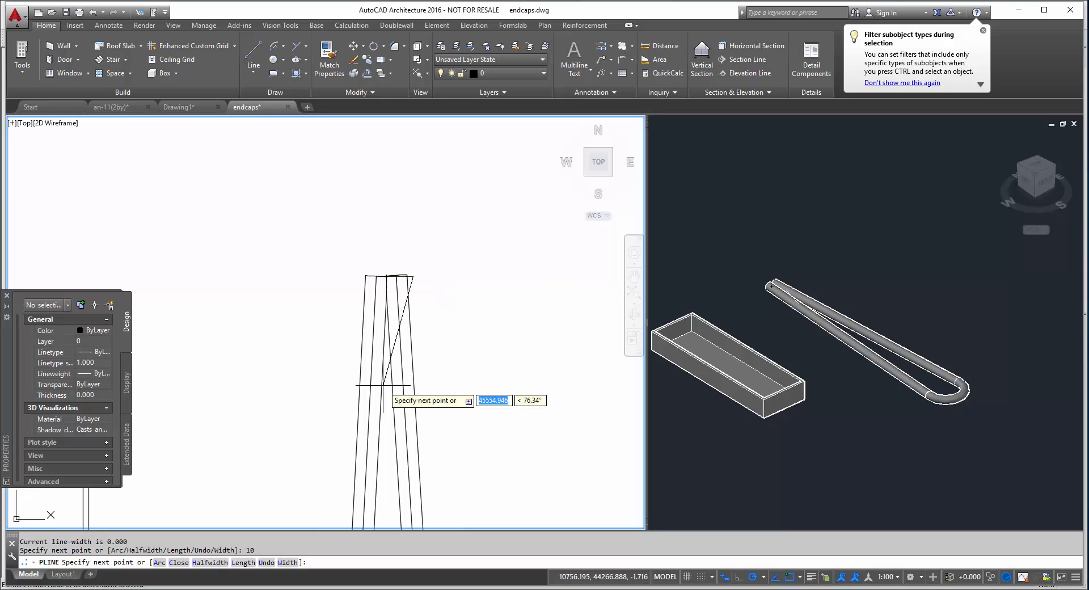
text(15)
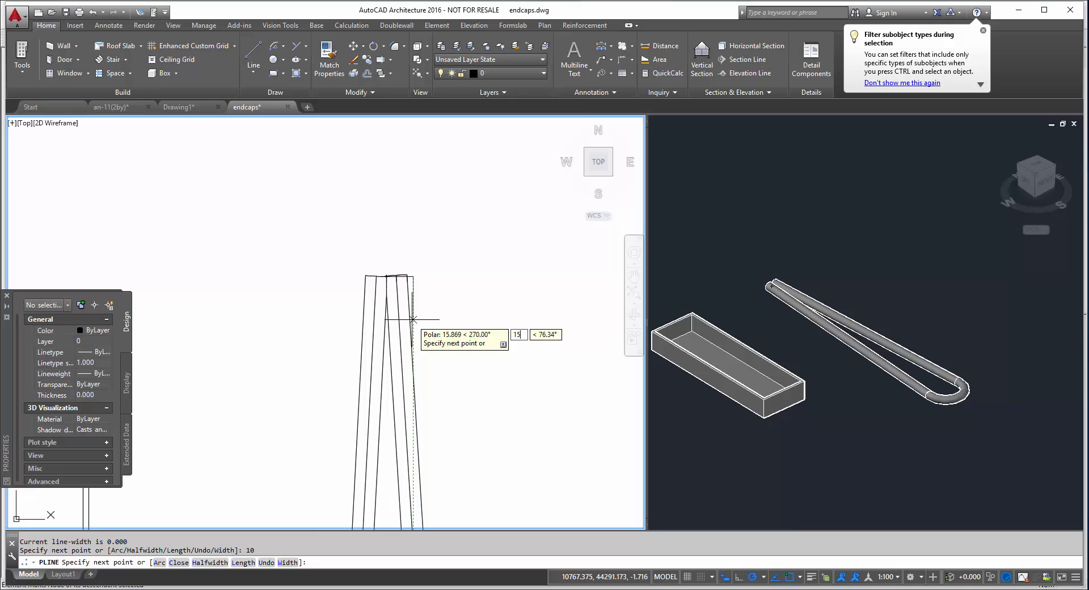
key(Return)
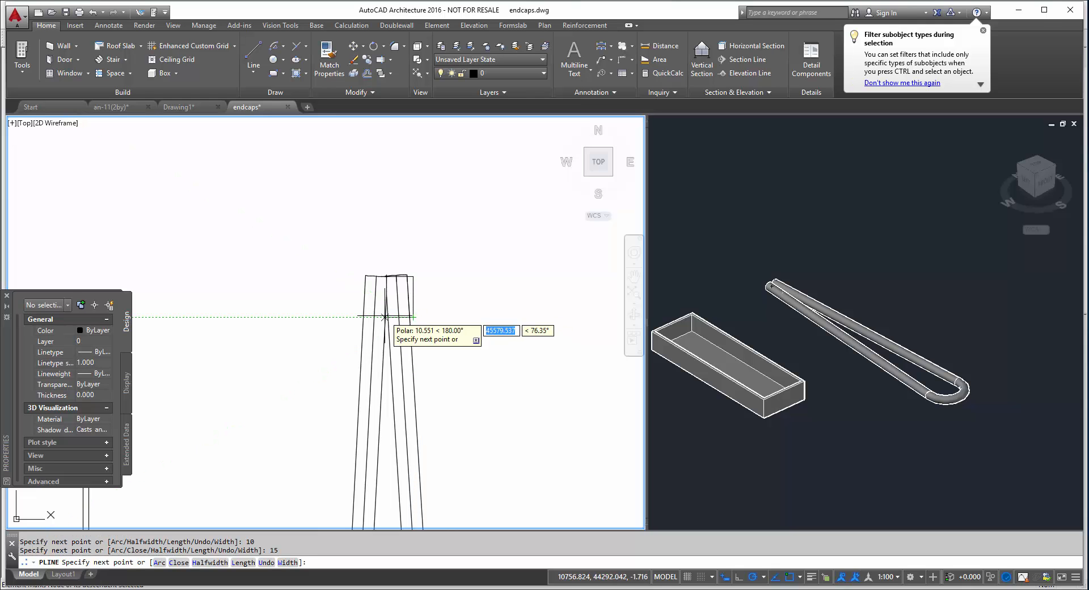
text(10)
key(Return)
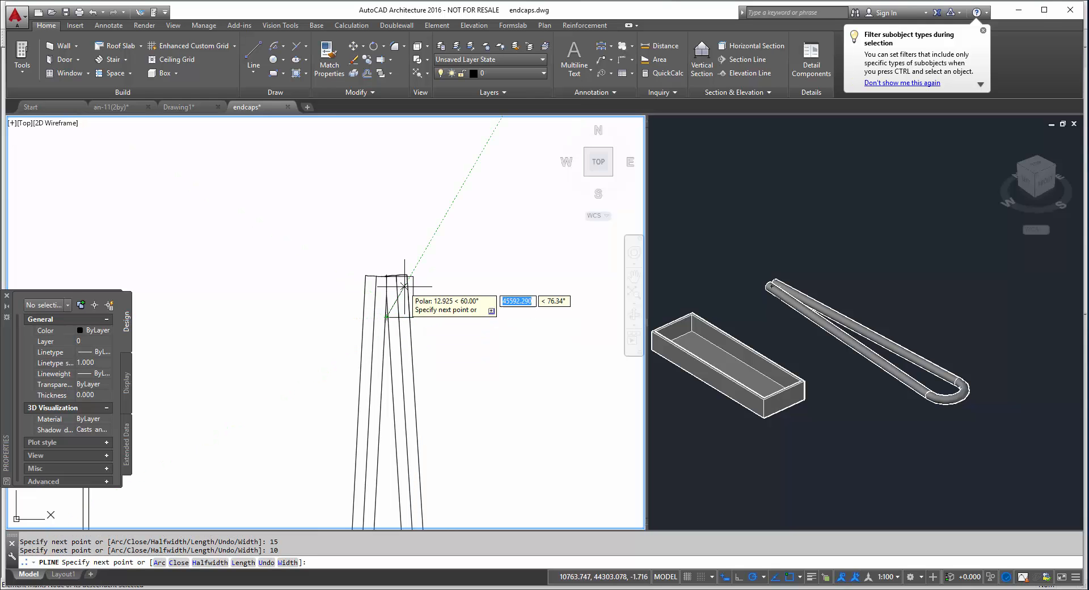
text(close)
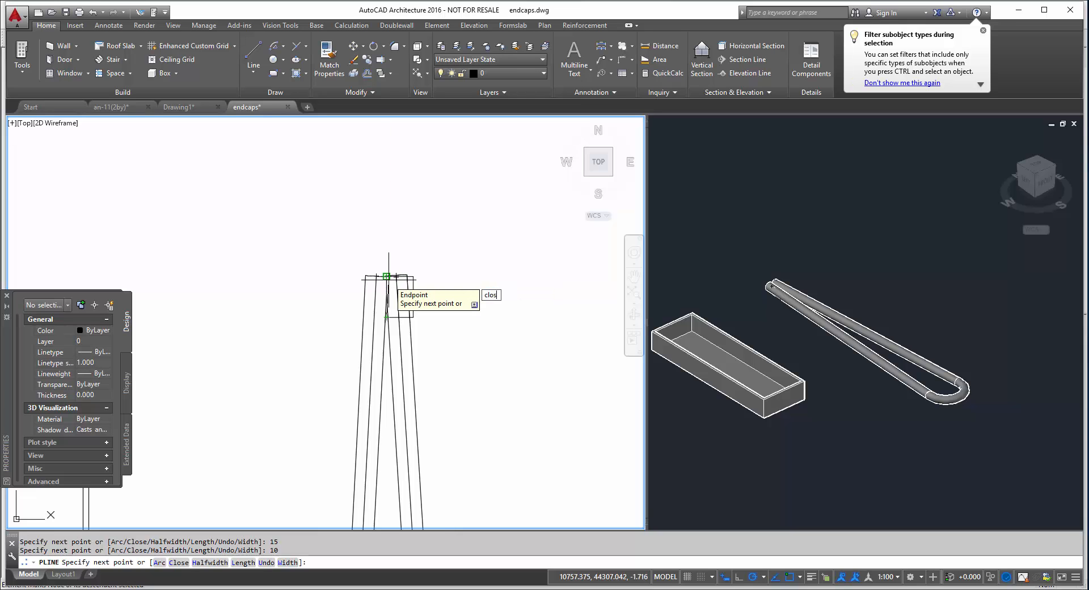
key(Return)
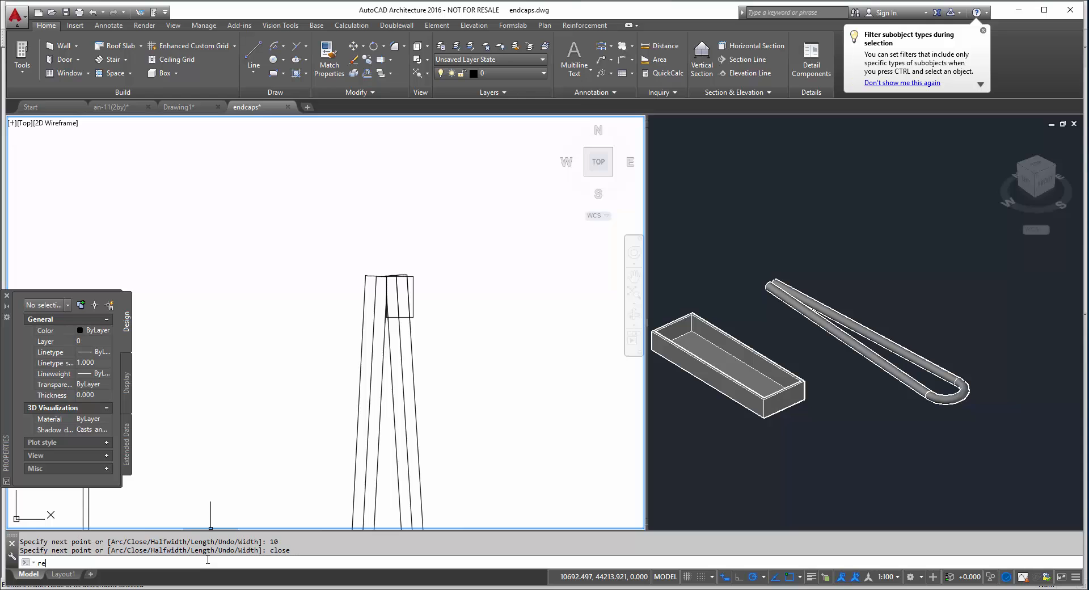
Revolve the rectangle 360 degrees about its long side between the tube ends to form a cylindrical cap
text(re)
click(68, 463)
click(409, 286)
key(Return)
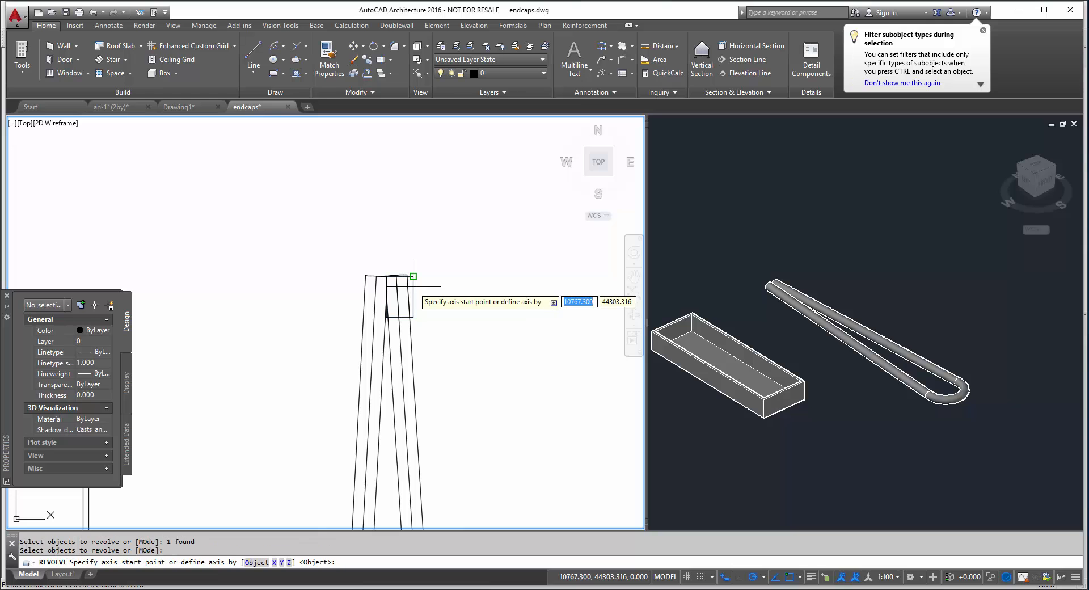
click(386, 276)
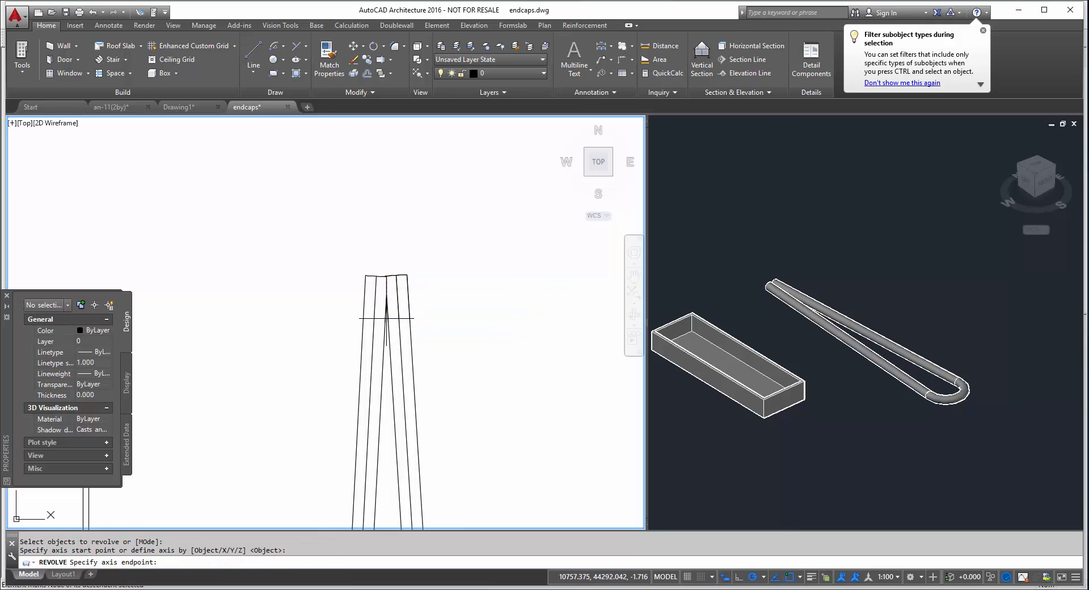
click(387, 316)
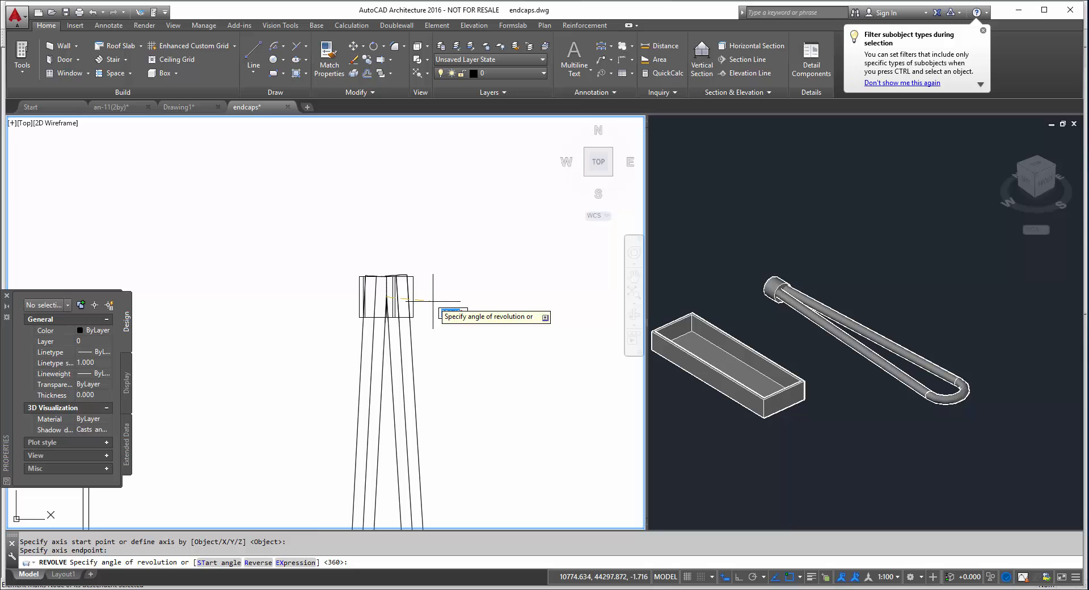
text(360)
key(Return)
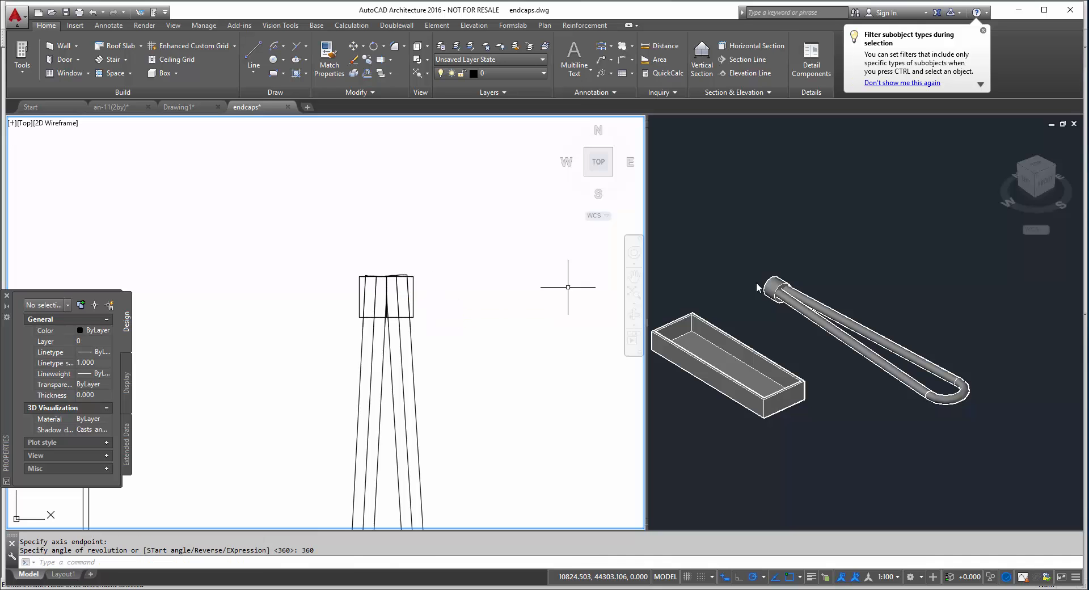
Union the looped tube and the cylindrical cap into a single solid
click(889, 298)
scroll(794, 323, up, 5)
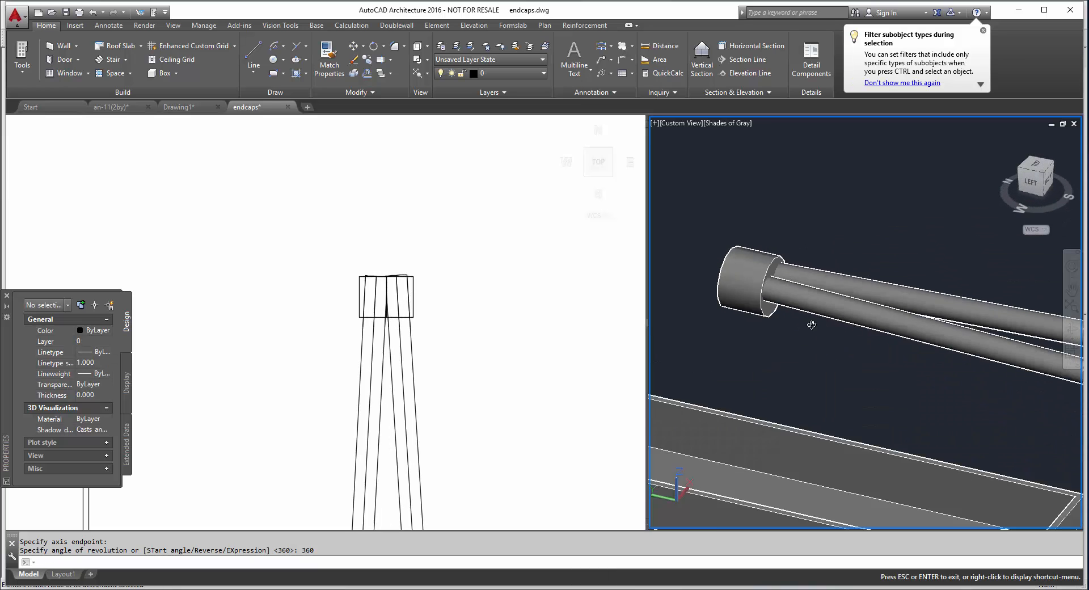
scroll(791, 335, down, 5)
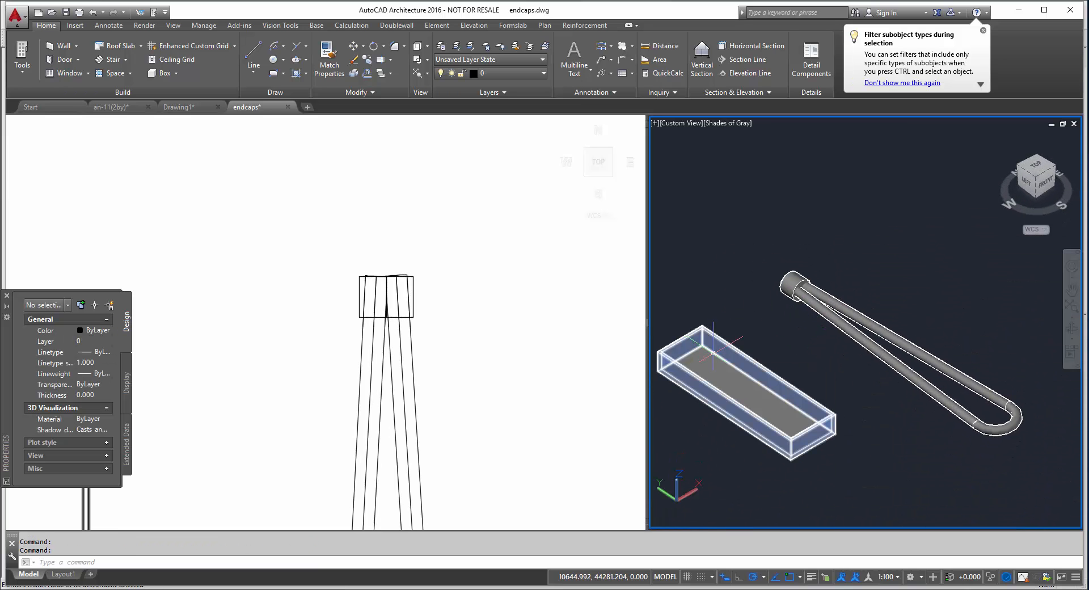
scroll(867, 329, down, 3)
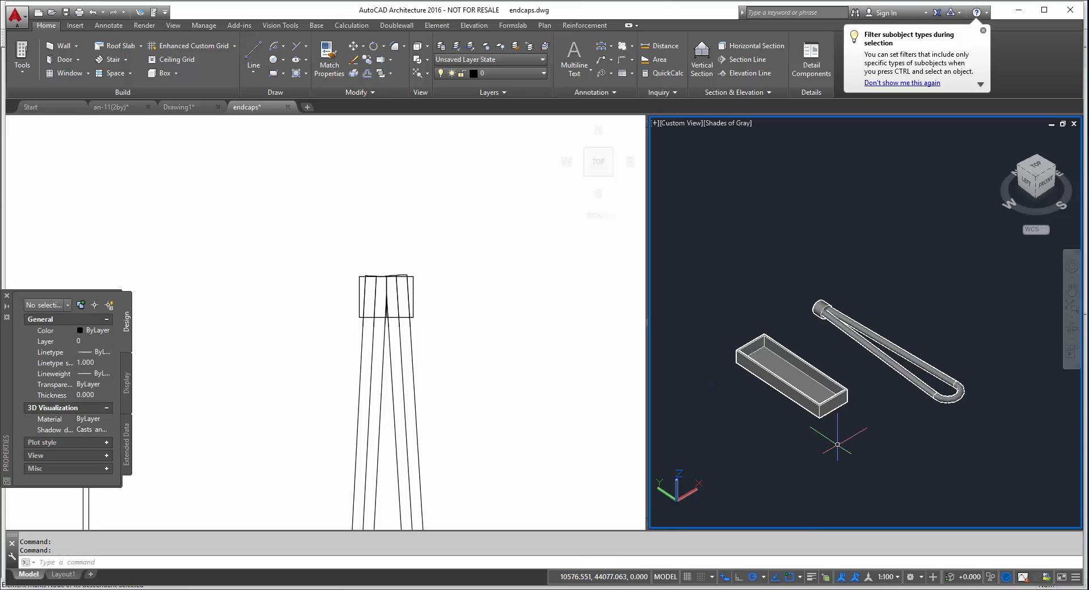
scroll(850, 363, up, 4)
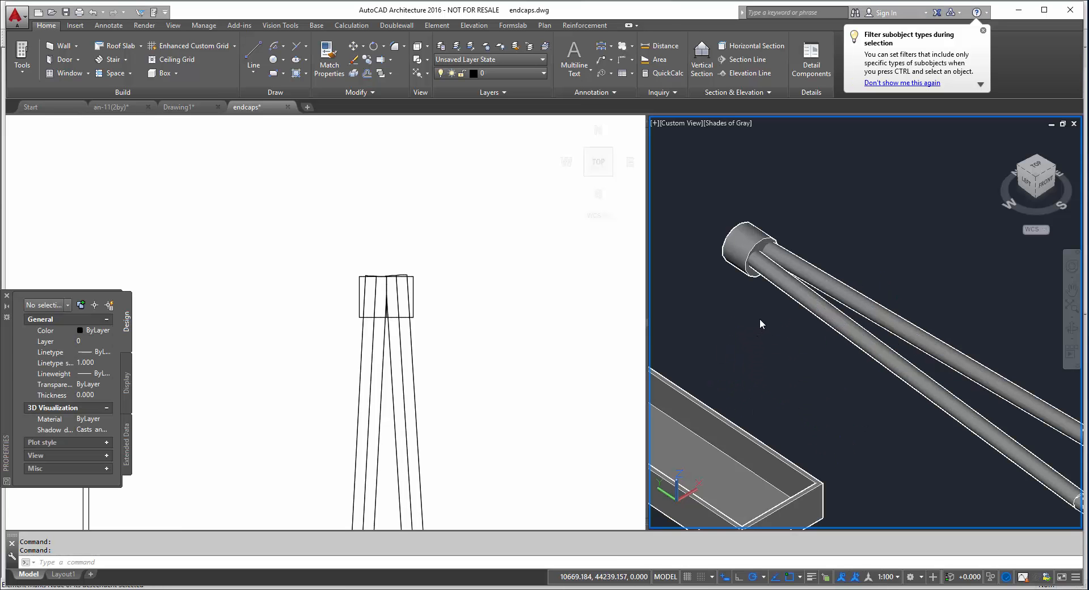
click(763, 277)
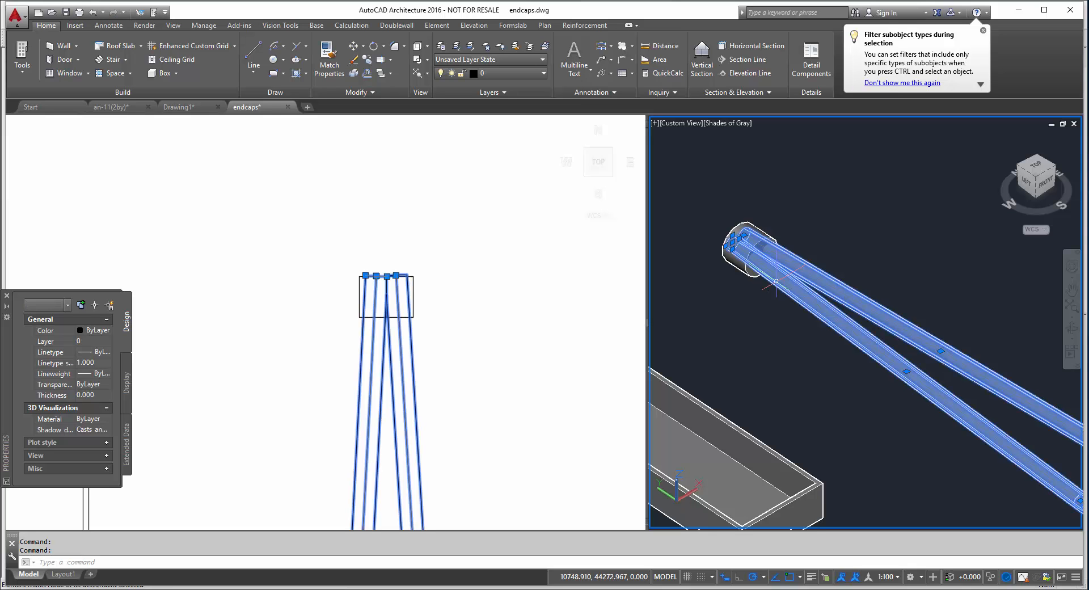
click(745, 270)
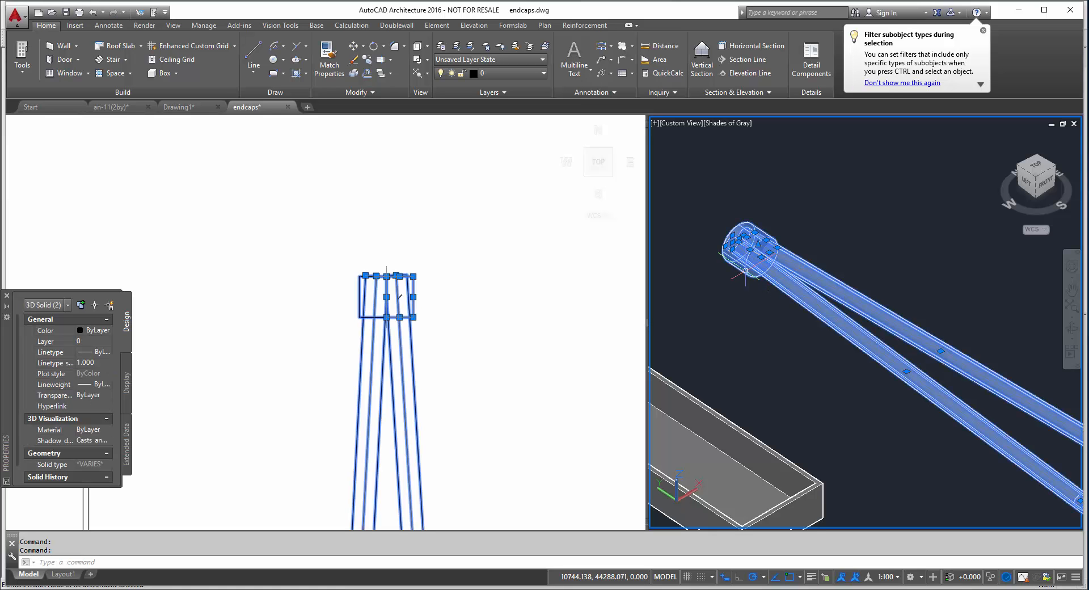
key(Return)
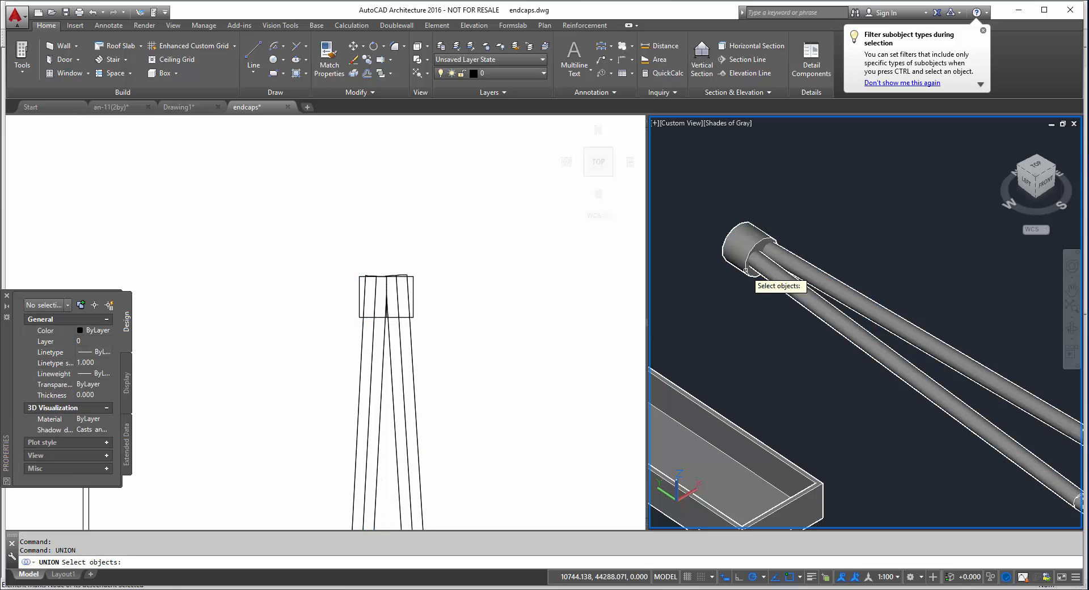
click(749, 271)
click(744, 270)
key(Return)
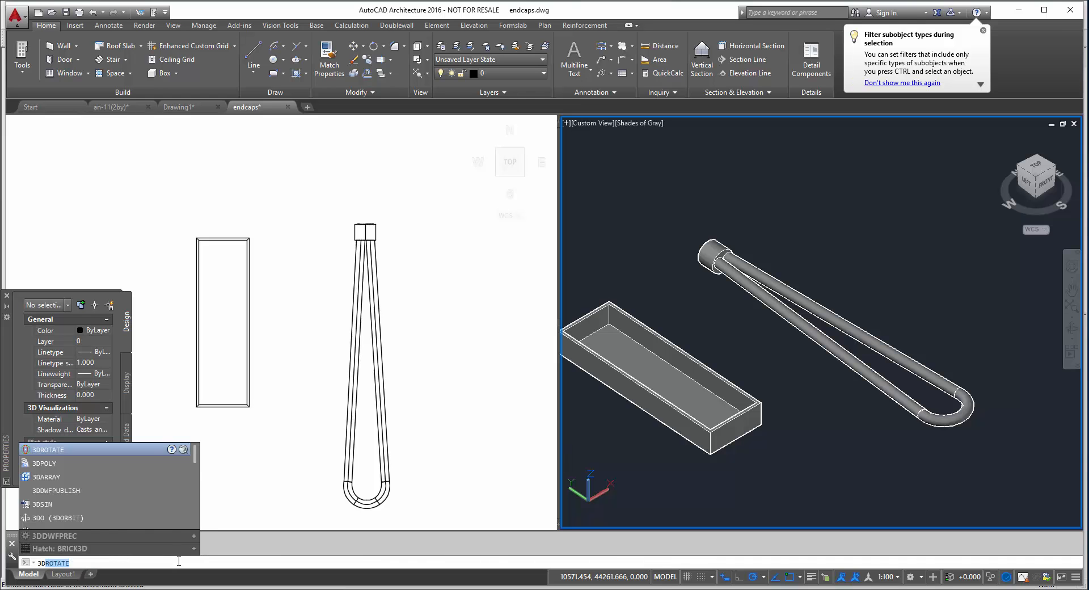
Rotate the looped solid upright in 3D about the X axis, with the loop end up and the cylindrical cap at the bottom
click(124, 446)
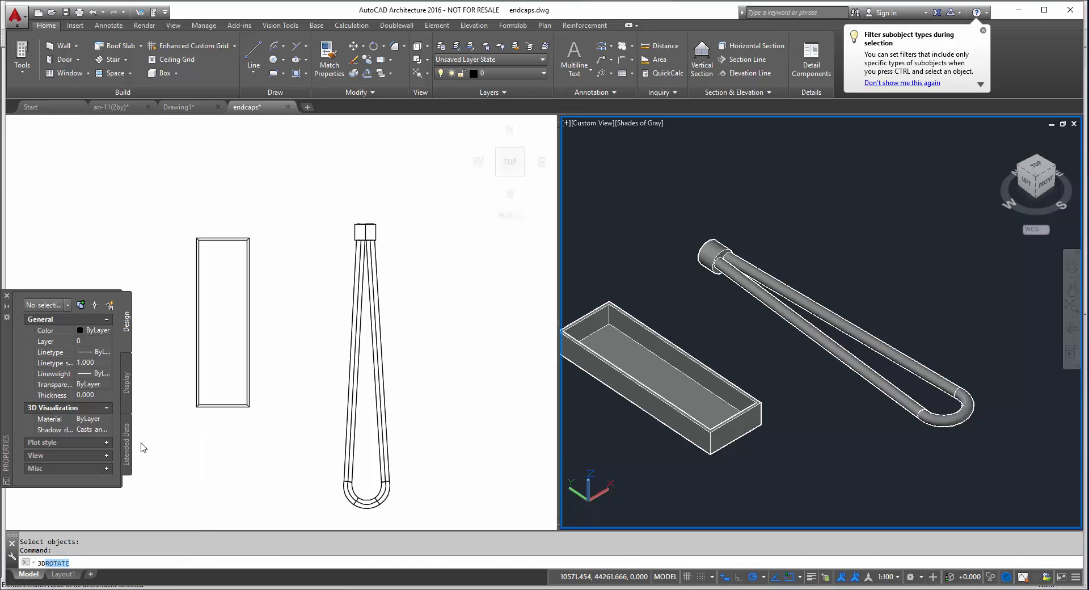
click(832, 313)
key(Return)
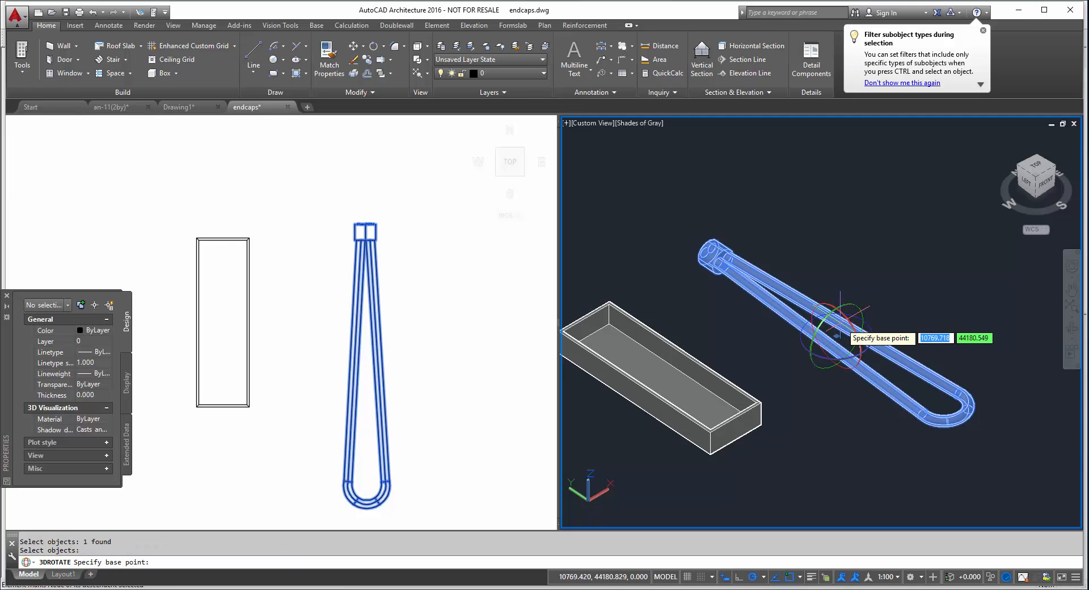
click(836, 346)
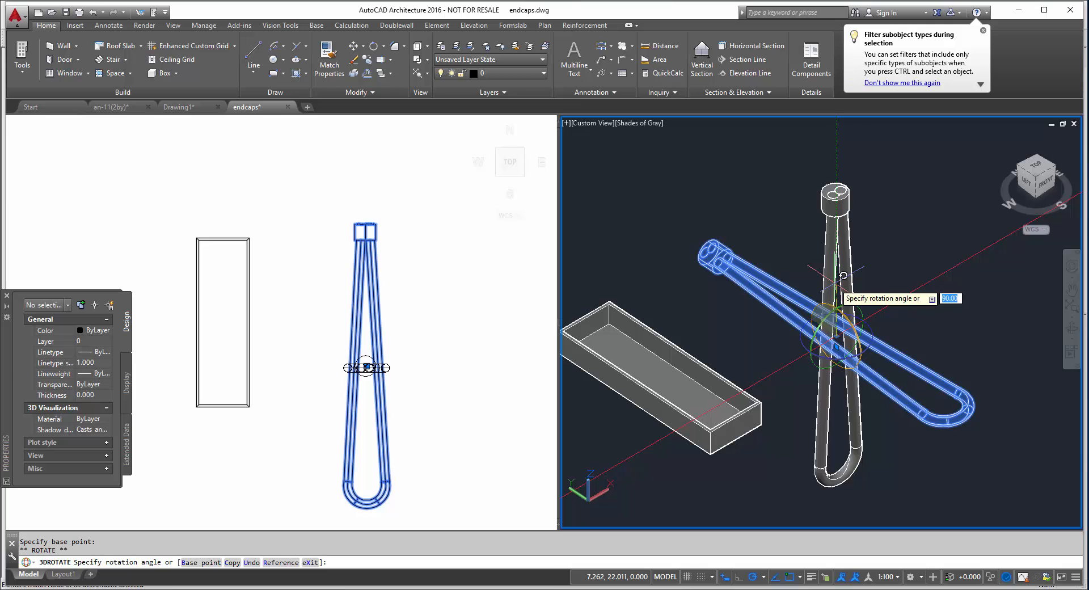
click(837, 367)
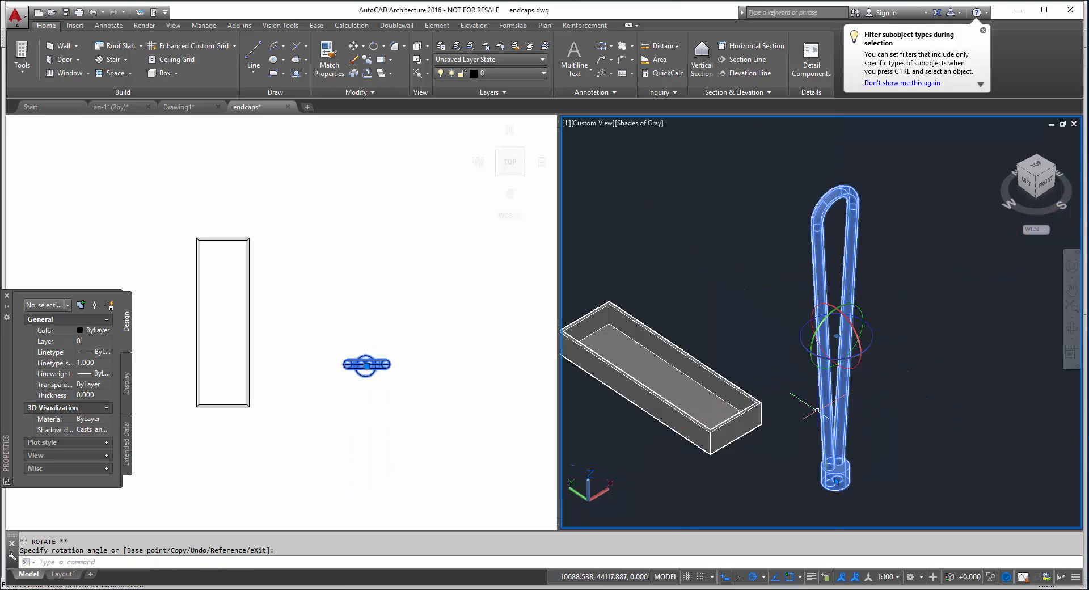
key(Escape)
key(Escape)
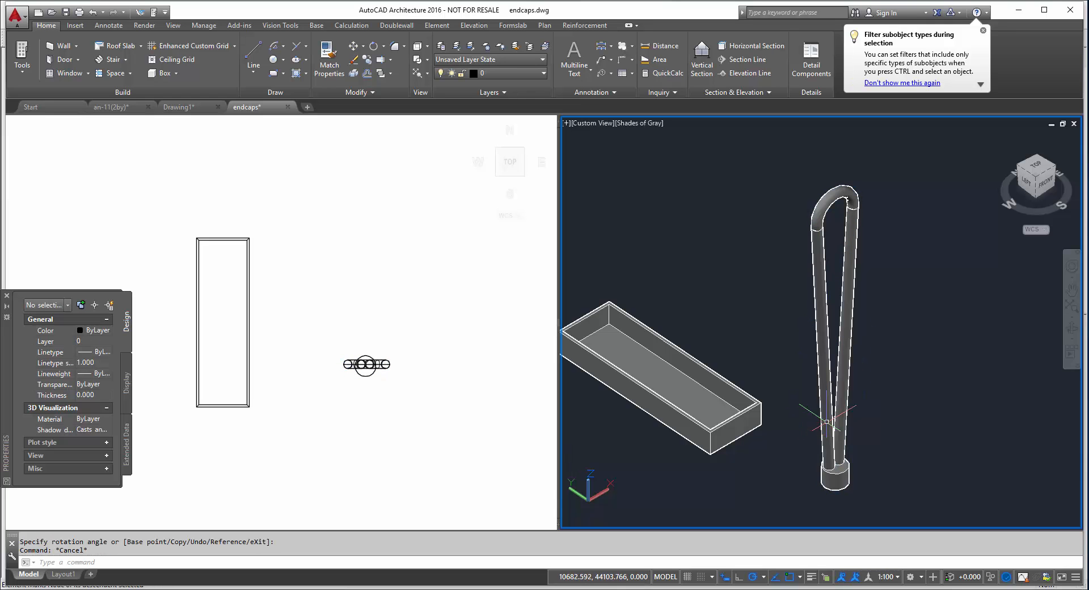
Move the upright looped solid about 137 units along negative X so that it passes through the rectangular cap
text(m)
key(Return)
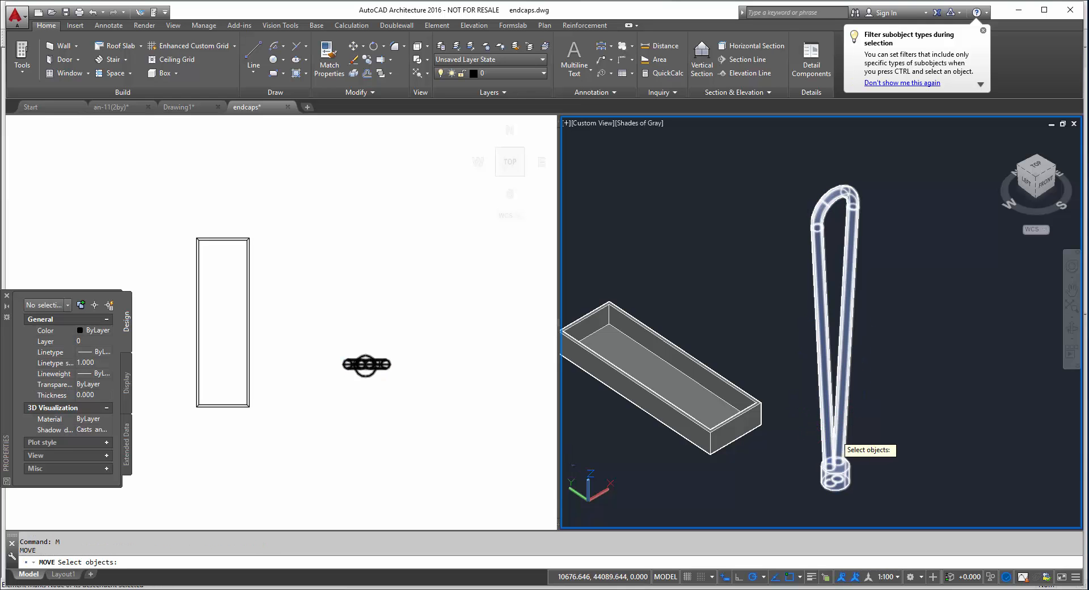
click(826, 440)
key(Return)
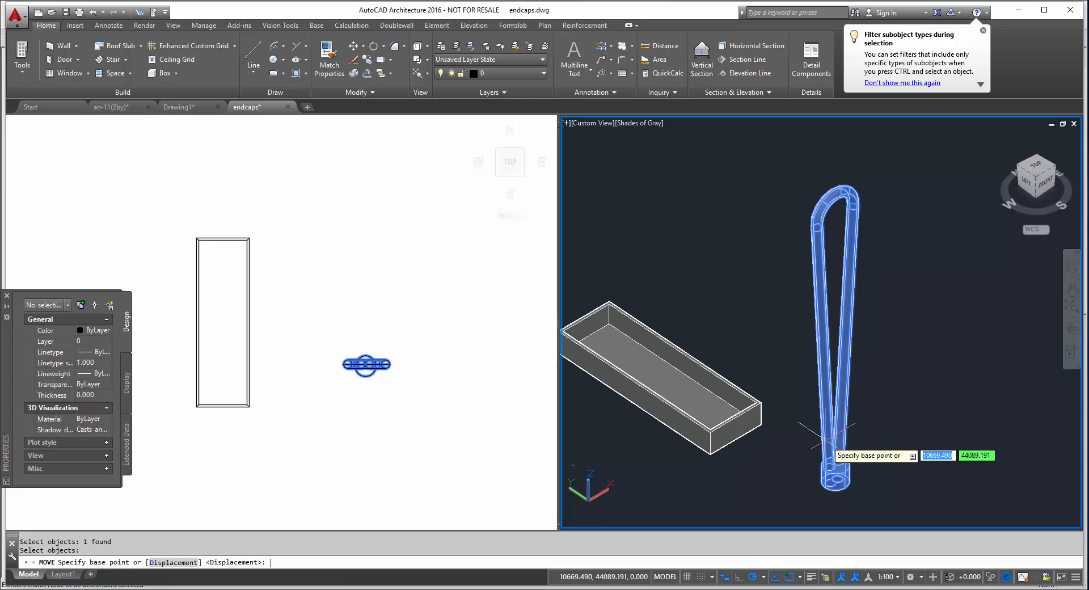
click(761, 424)
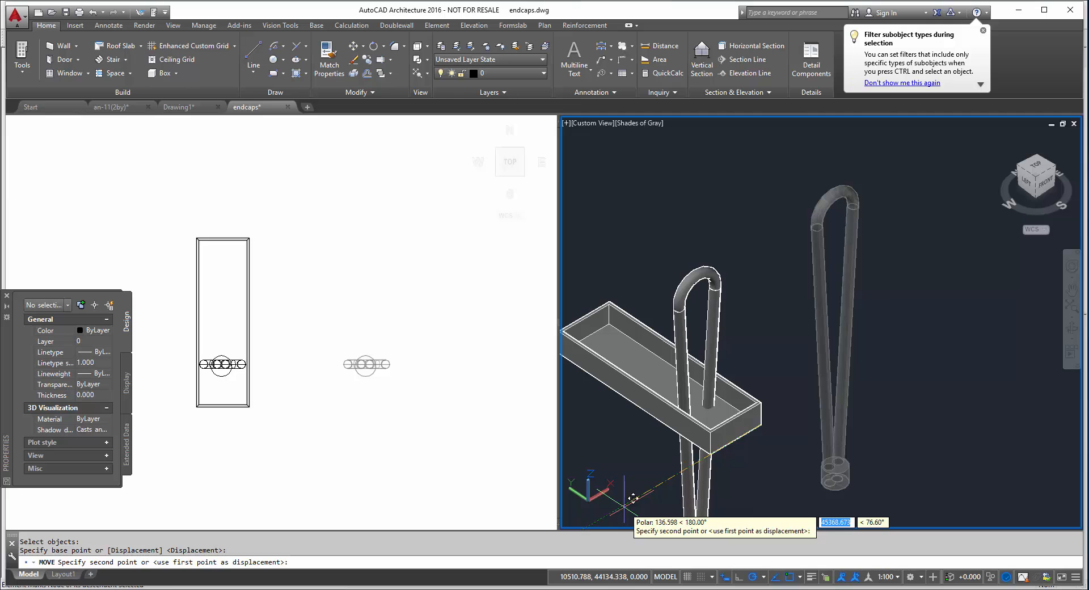
key(Return)
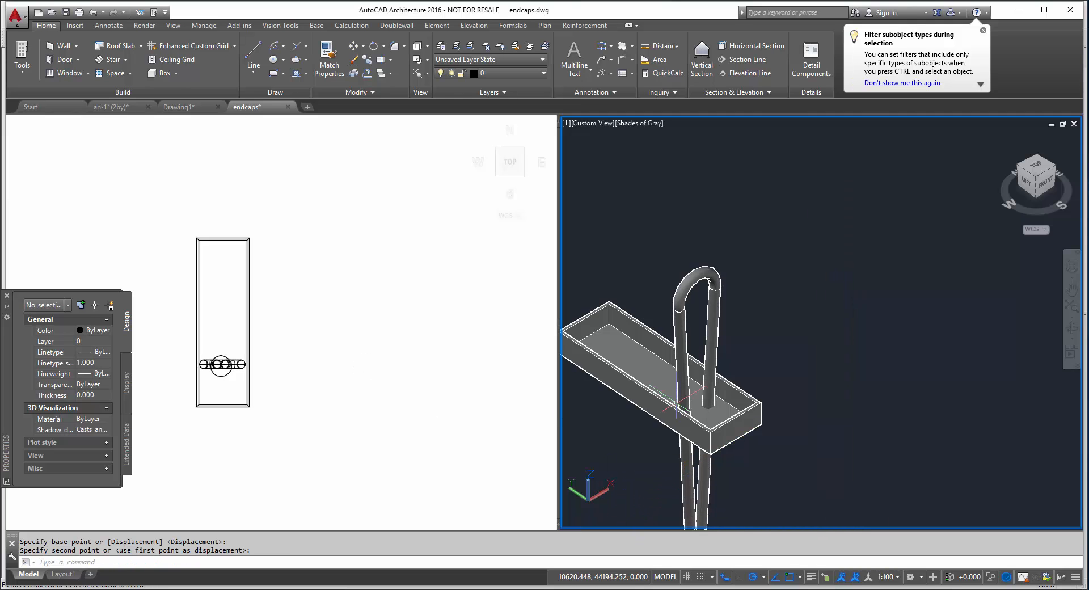
click(327, 401)
mouse_move(281, 407)
middle_down()
mouse_move(408, 377)
mouse_move(391, 370)
mouse_move(396, 432)
middle_up()
click(421, 454)
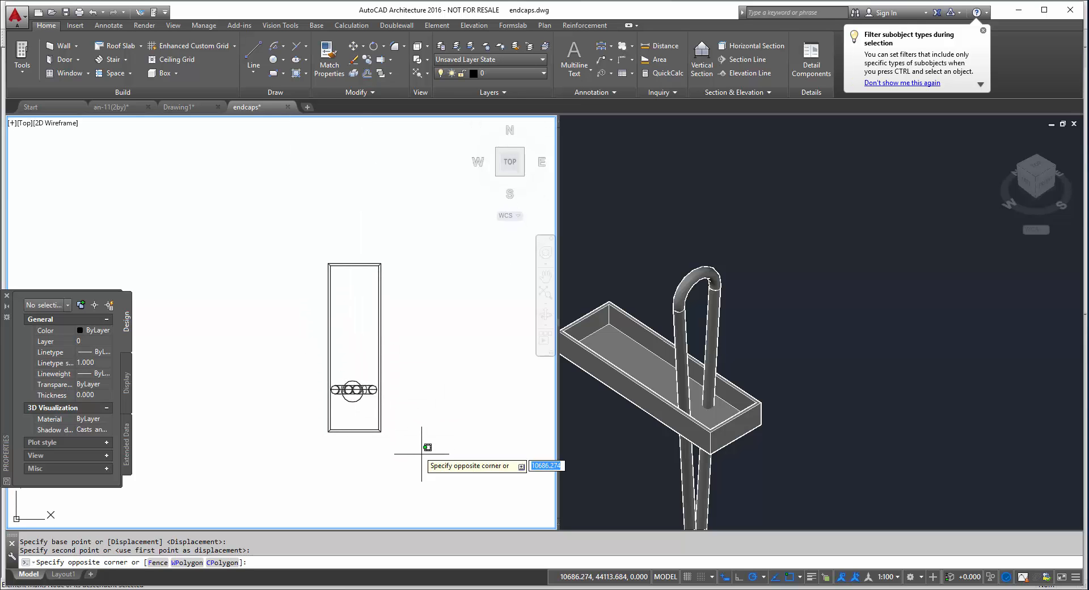
click(299, 238)
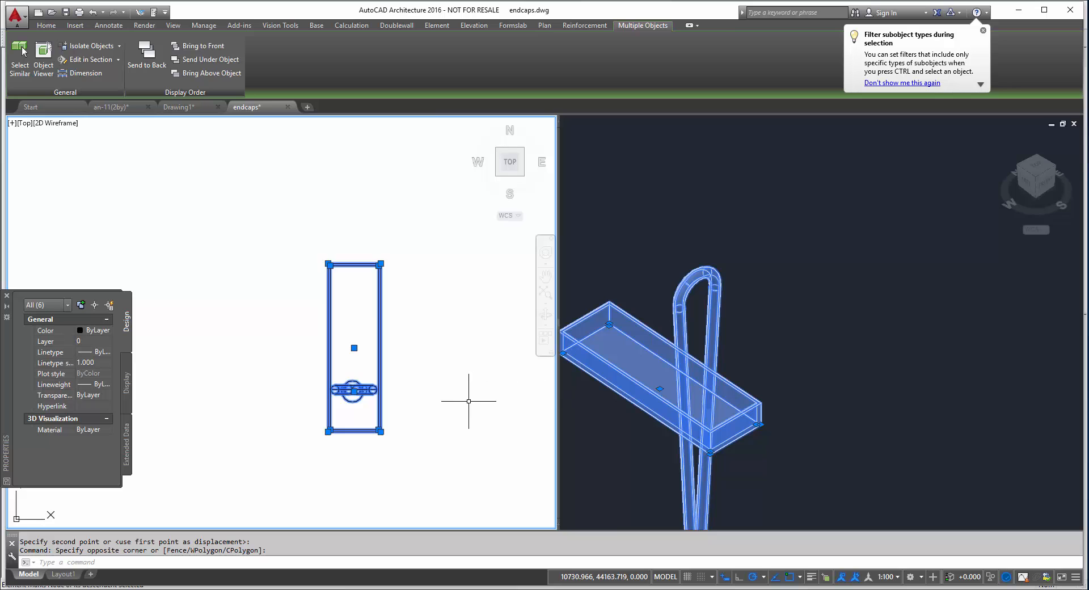
key(Escape)
click(785, 450)
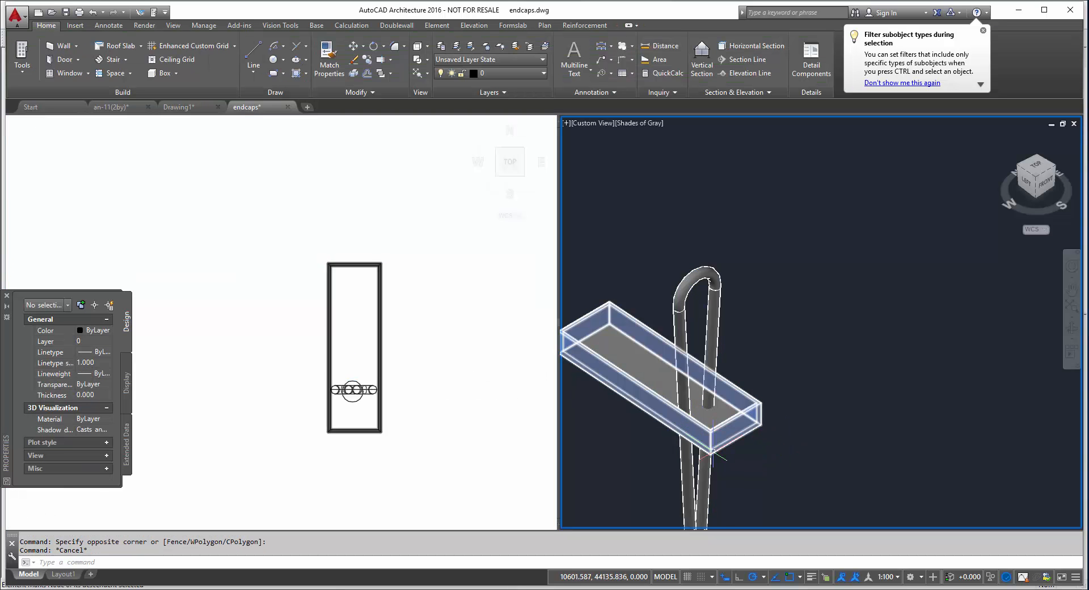
key(ctrl+z)
Rotate all objects together 90° in 3D about the X axis, standing the rectangular cap upright and laying the looped solid flat
text(3d)
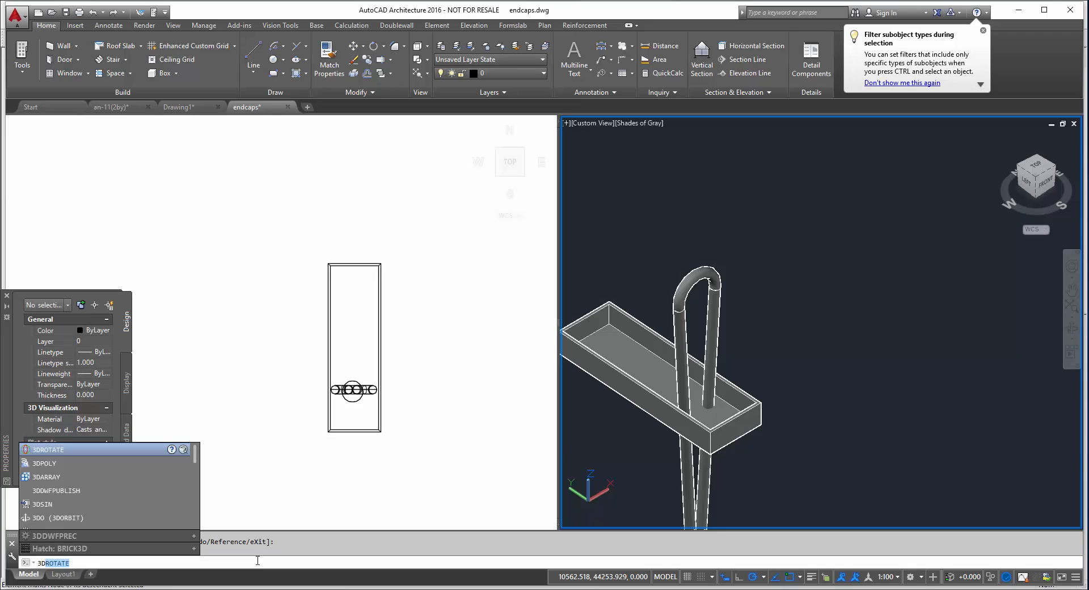
click(153, 449)
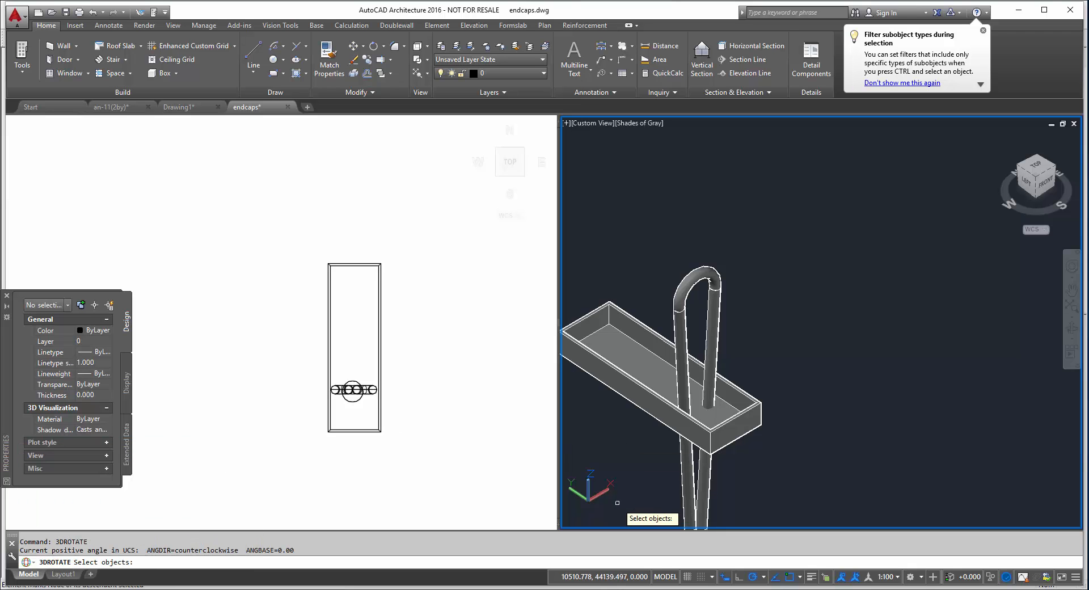
click(744, 463)
click(647, 326)
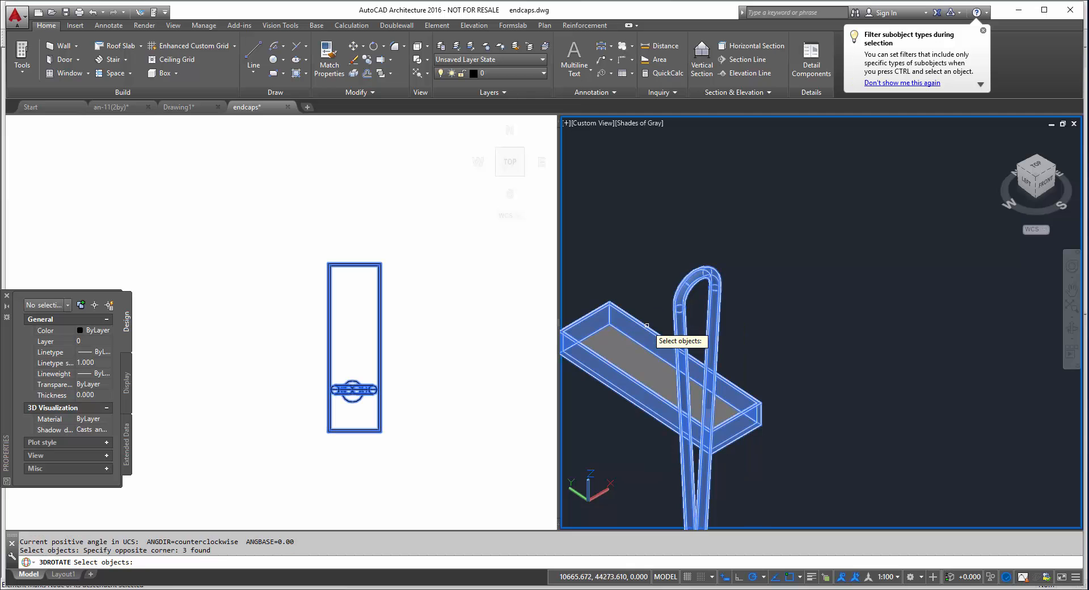
click(765, 509)
click(596, 251)
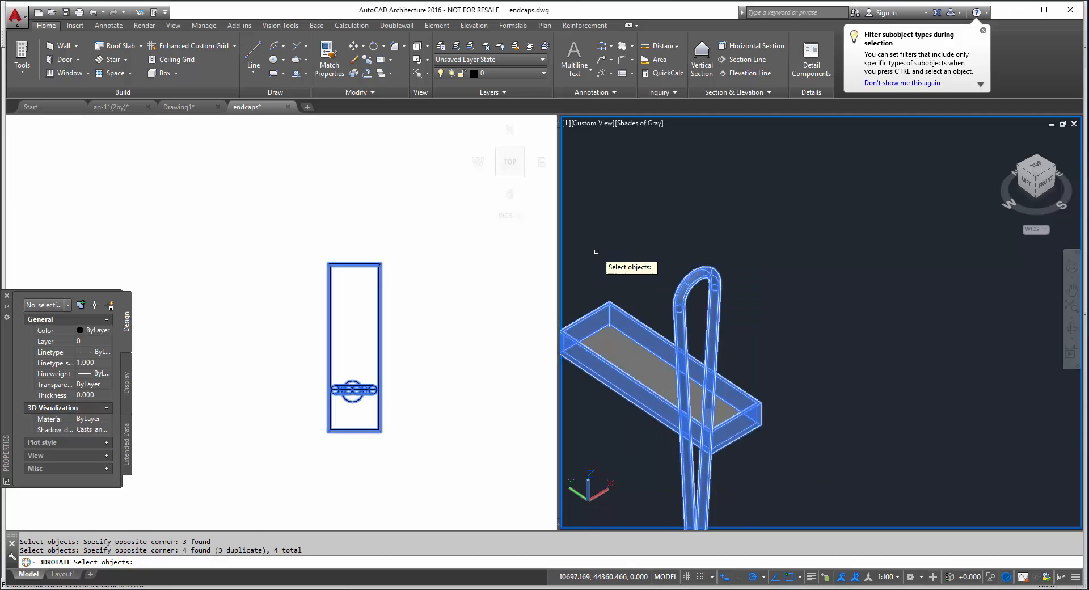
key(Return)
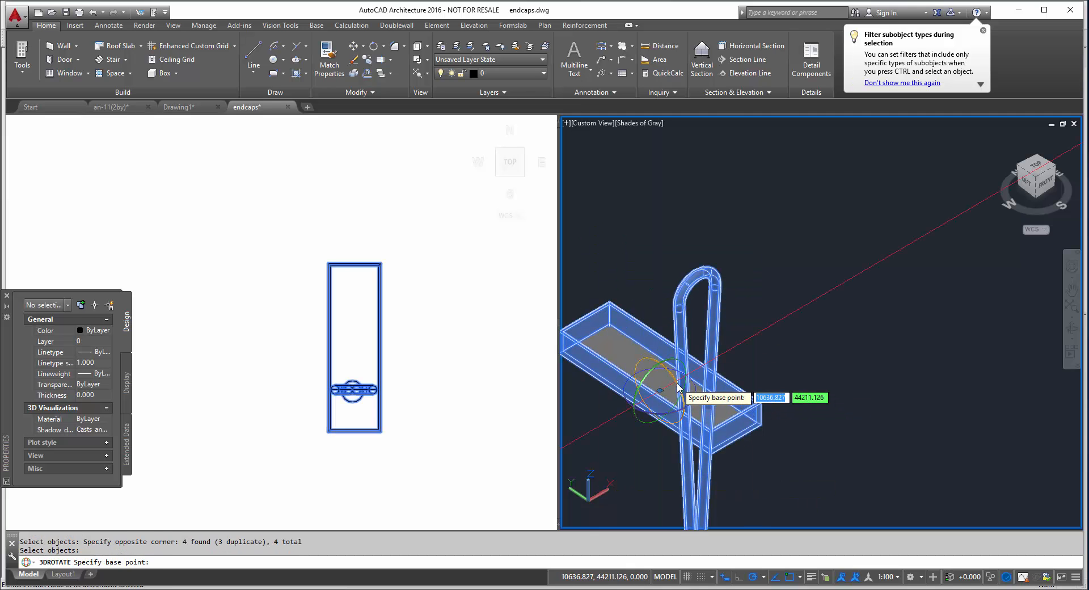
click(659, 388)
click(684, 374)
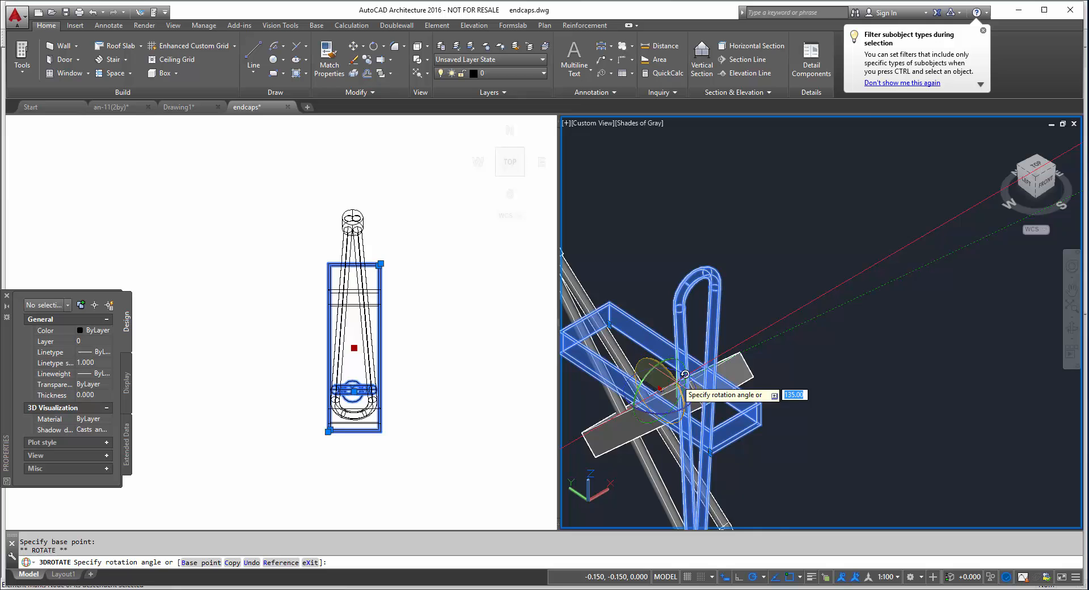
click(665, 335)
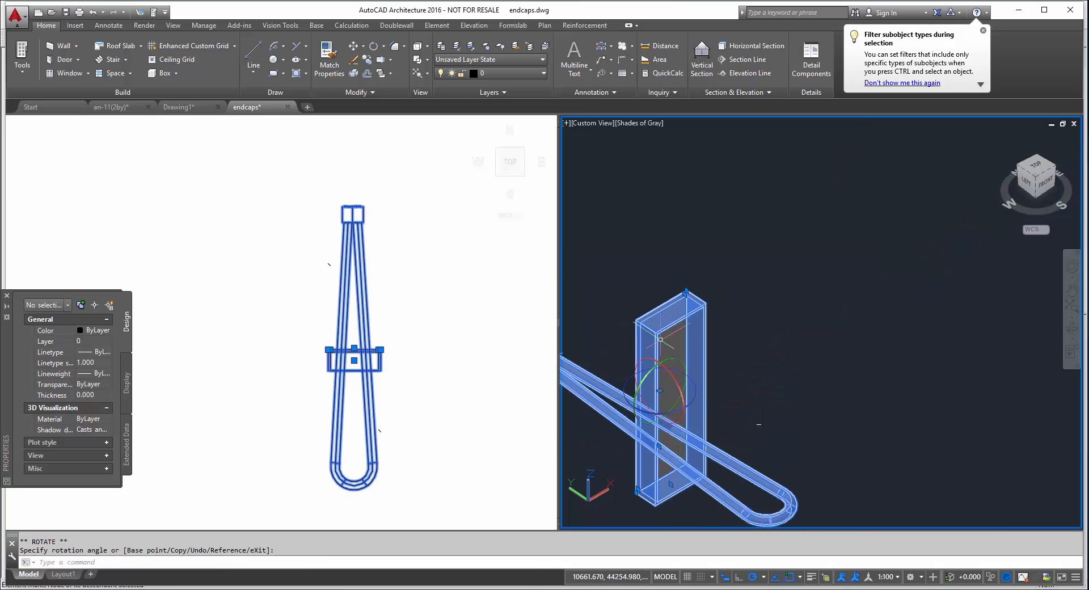
key(Escape)
Erase the leftover short line segments on either side of the looped solid in the top view
click(406, 371)
scroll(377, 431, up, 2)
click(379, 429)
key(Delete)
middle_drag(314, 207, 322, 233)
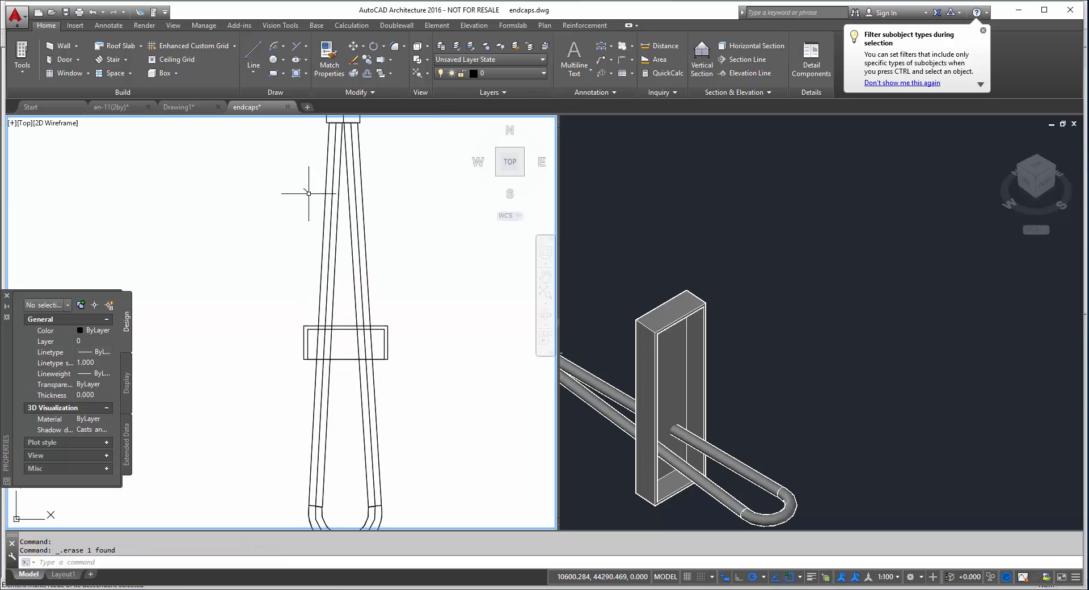
scroll(398, 287, down, 2)
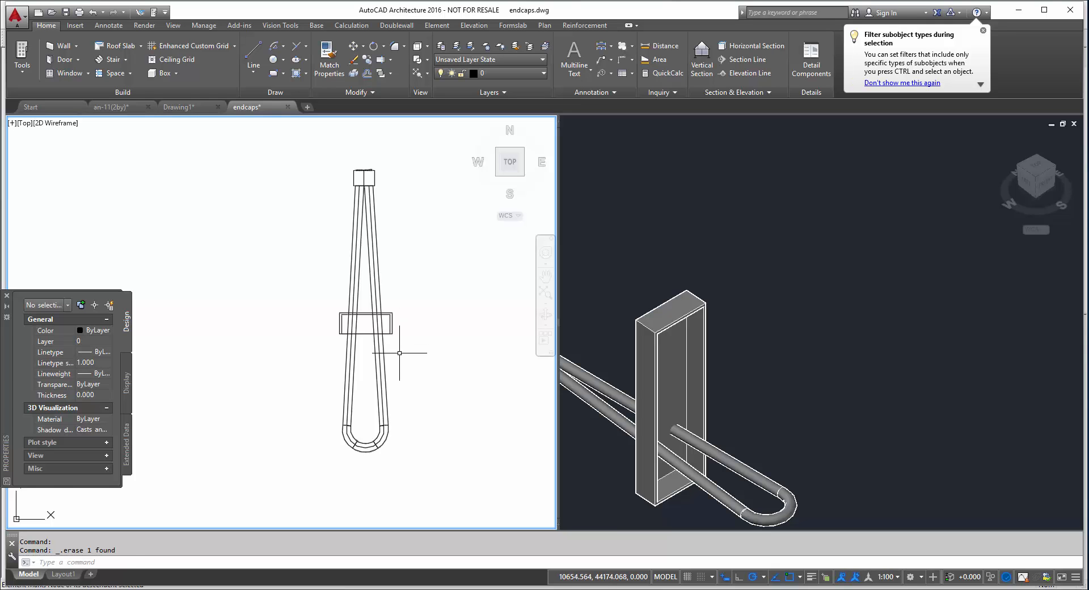
Draw a guide polyline from the rectangular cap's open-side corner, 80 units along negative Y and then horizontally across the loop
key(Return)
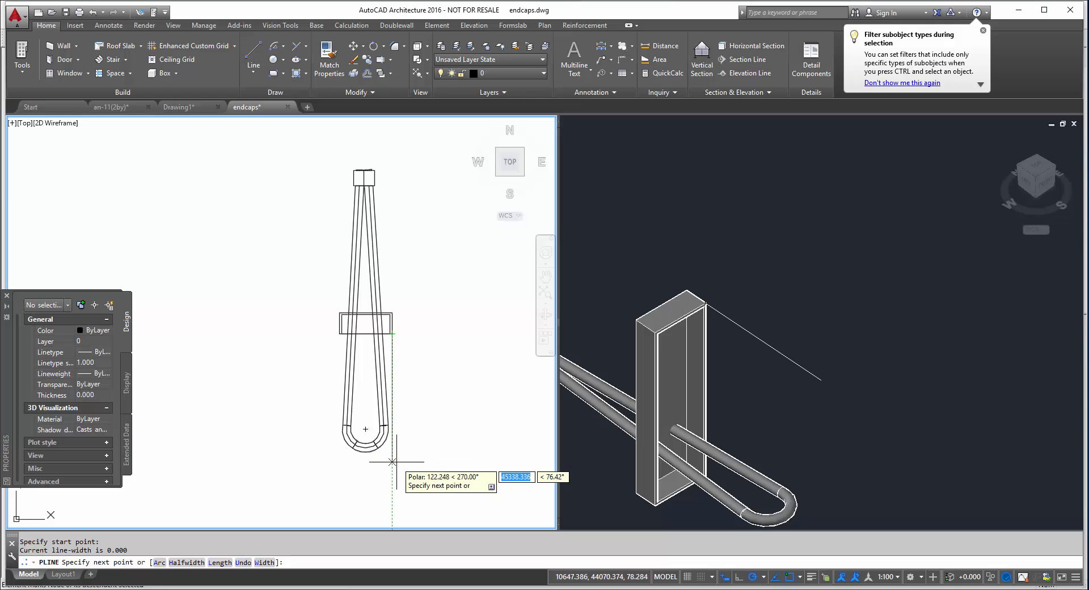
text(80)
key(Return)
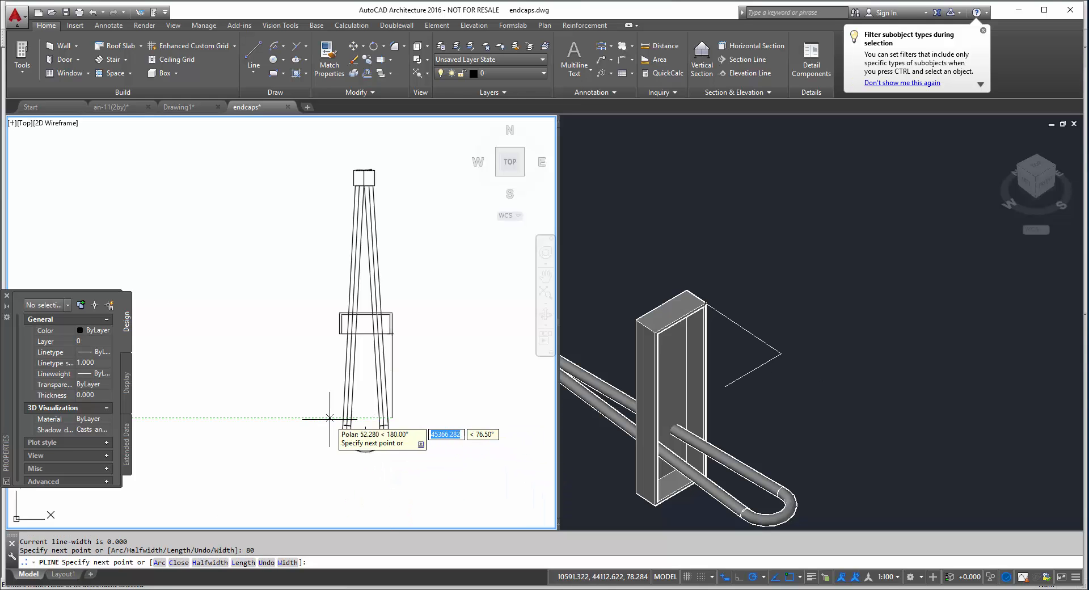
key(Escape)
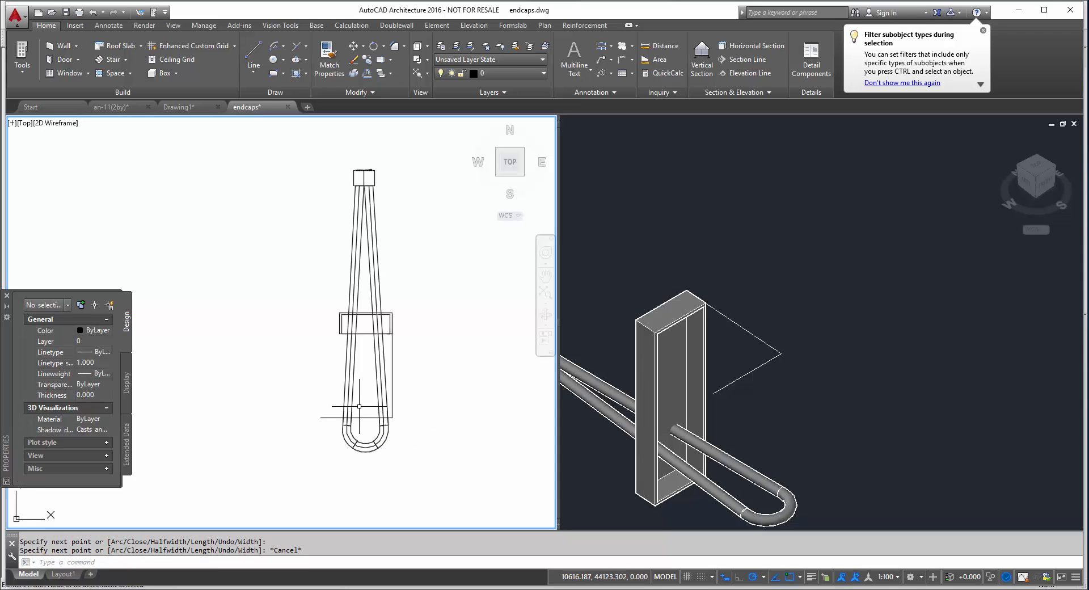
Move the looped solid about 33 units along positive Y so that its loop end touches the horizontal guide line
text(m)
key(Return)
click(352, 401)
key(Return)
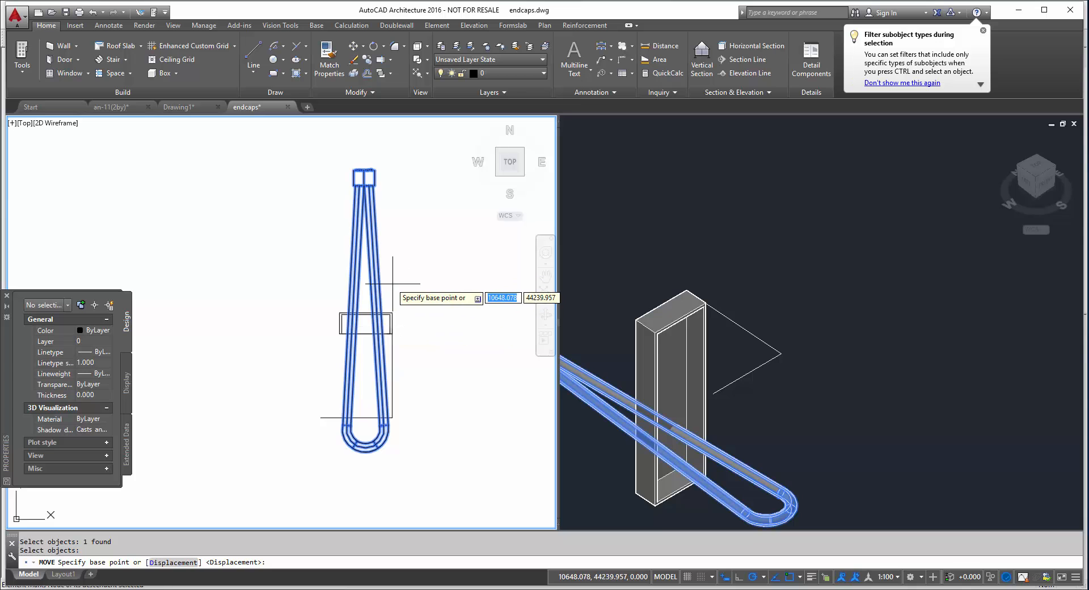
click(392, 312)
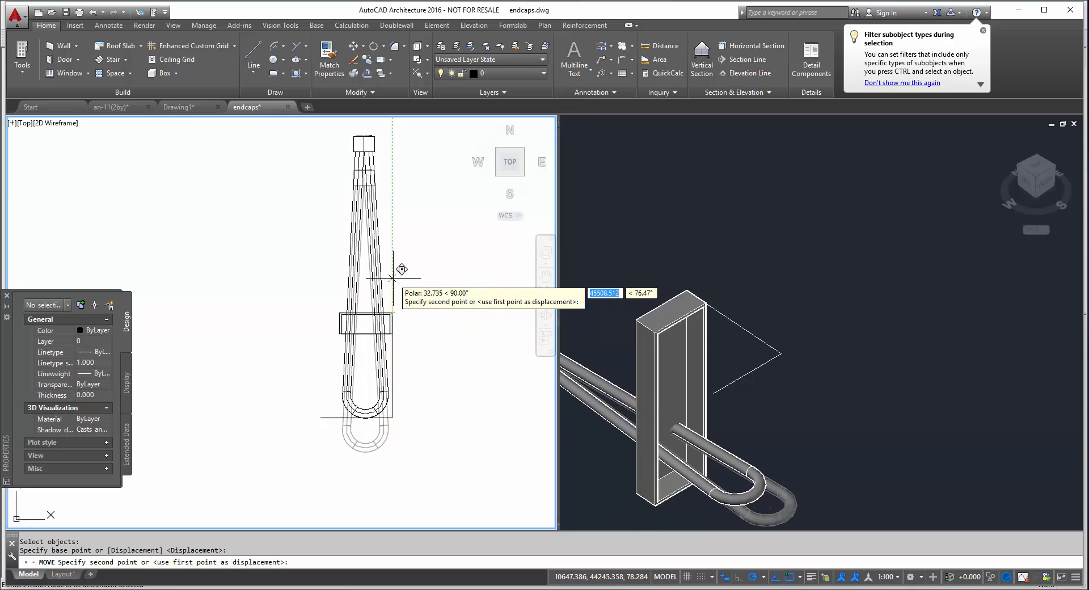
key(Escape)
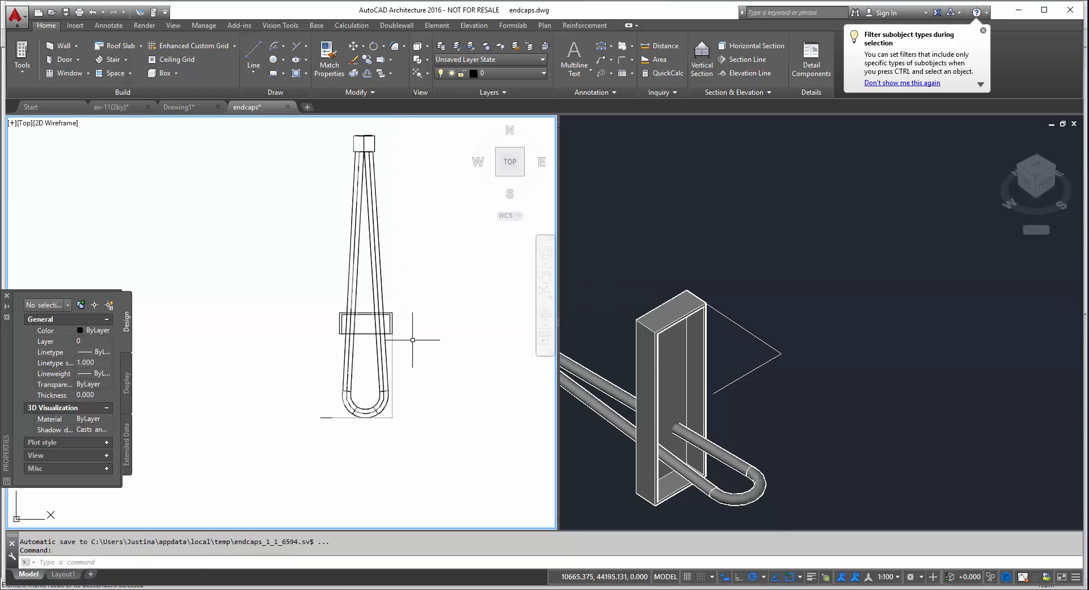
Erase the guide polyline and union all four solids of the rectangular cap and looped tube into one solid
click(329, 418)
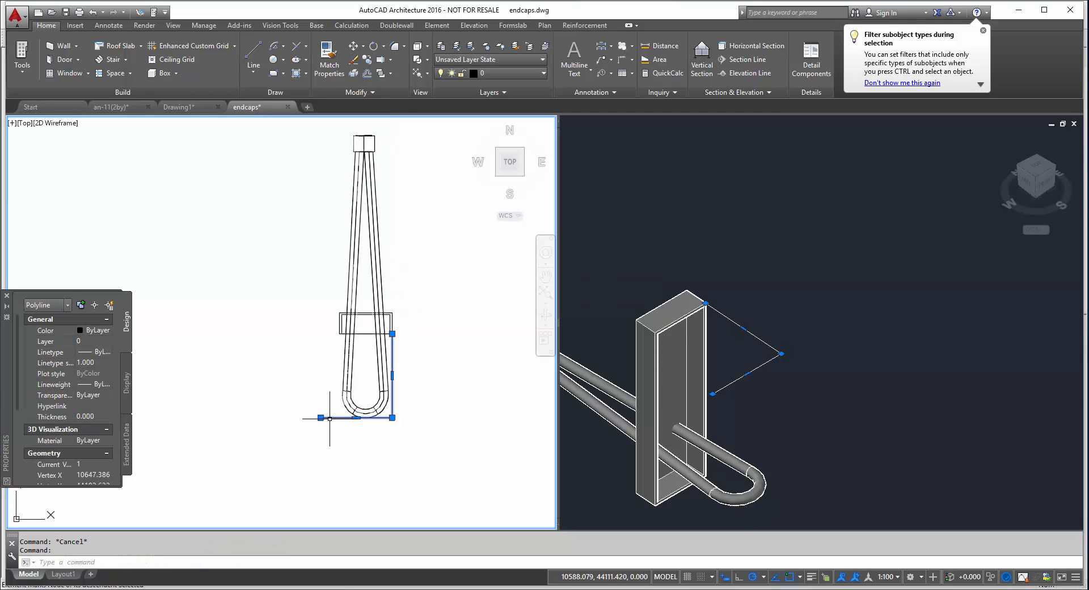
key(Delete)
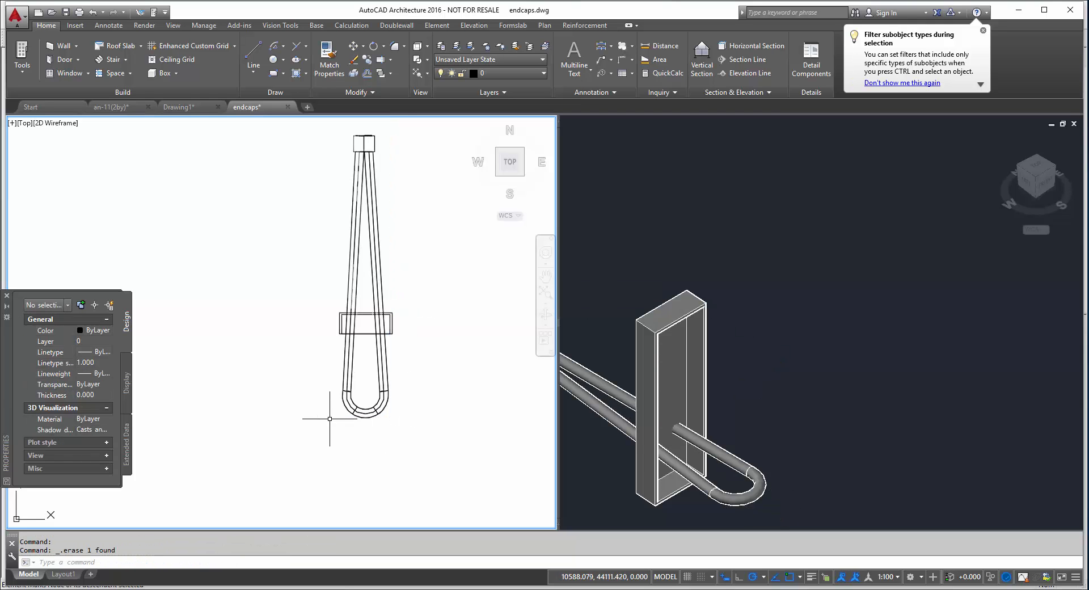
click(403, 421)
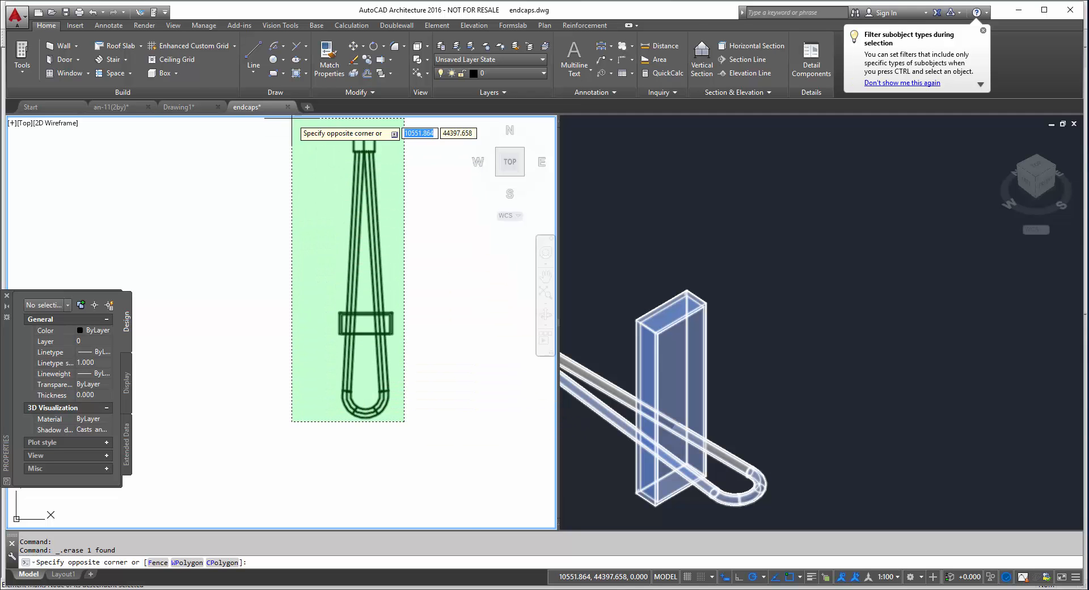
click(310, 130)
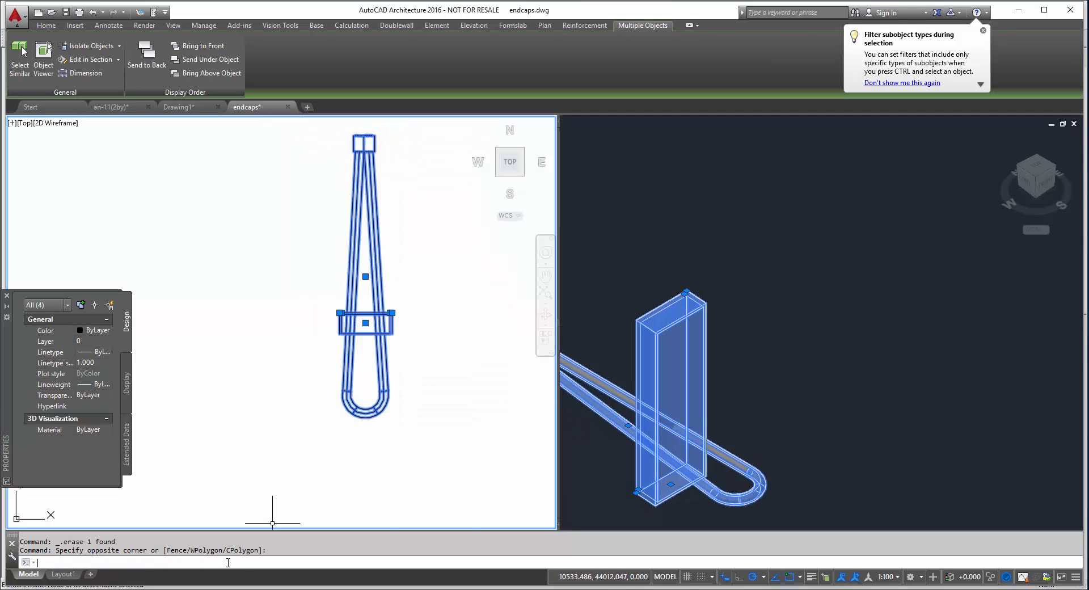
key(Return)
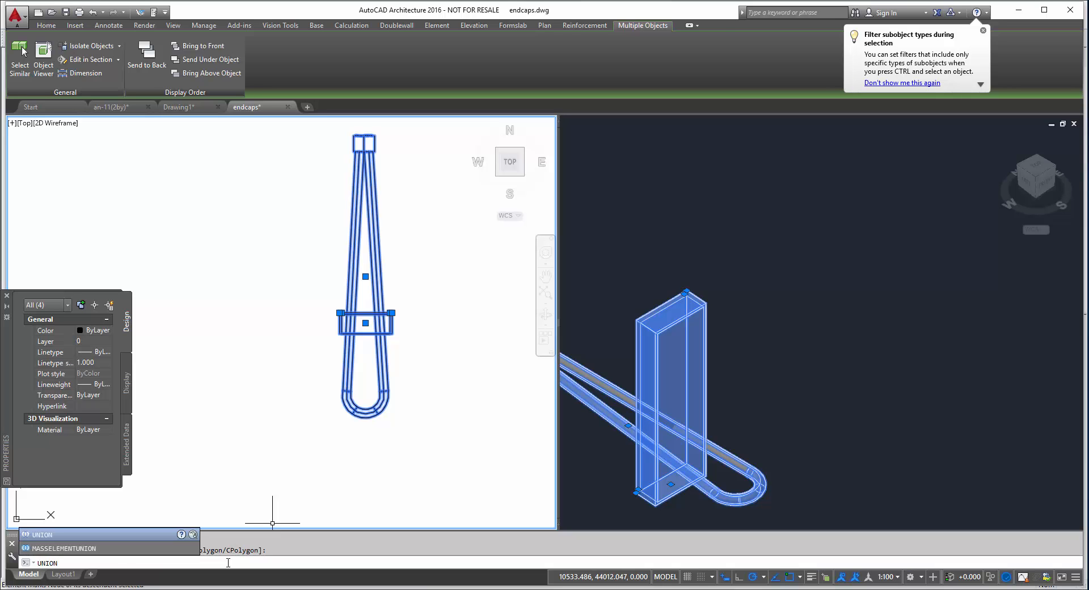
click(456, 466)
click(314, 131)
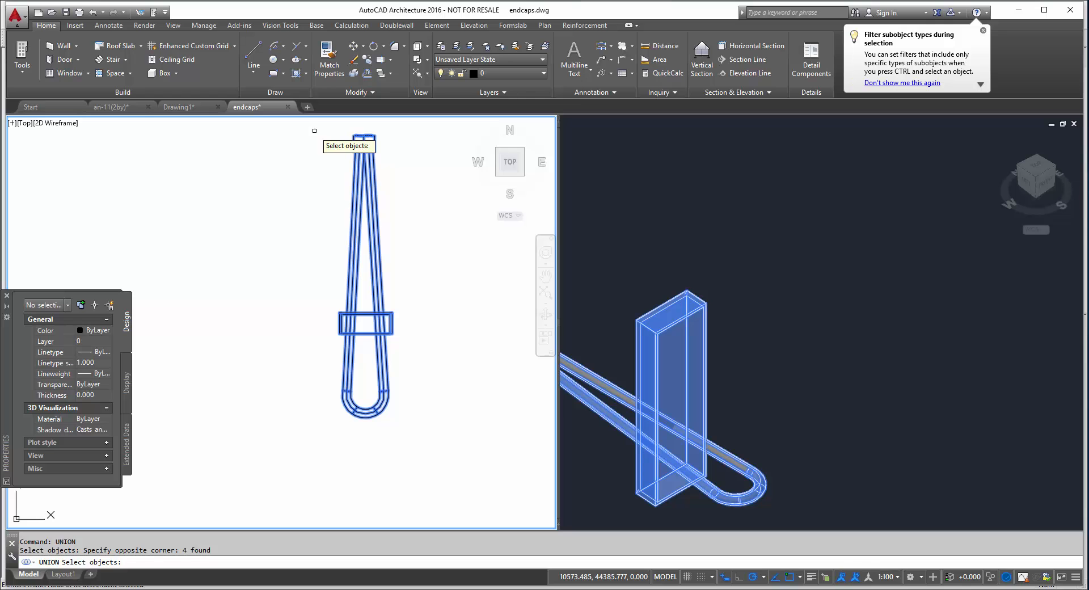
key(Return)
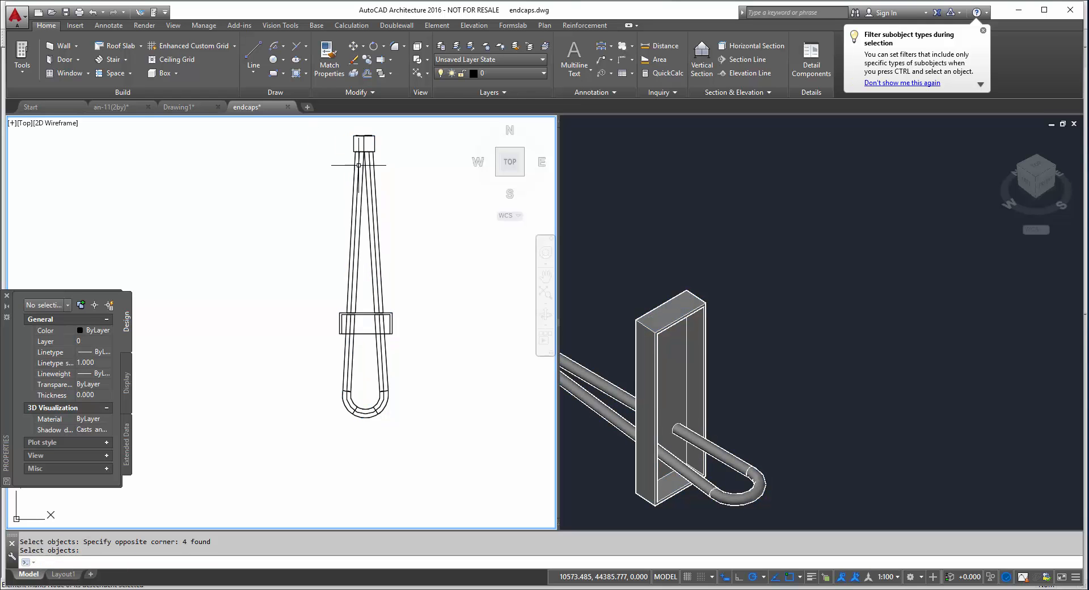
click(743, 365)
shift+middle_drag(753, 365, 721, 290)
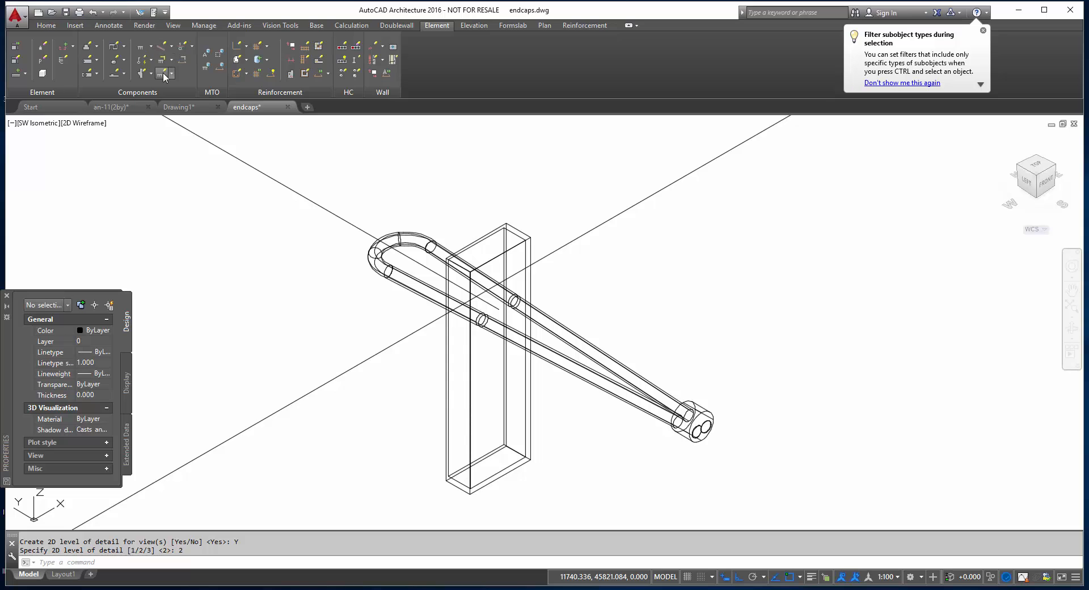
Create a new cast-in material in the ENDCAPS project named PVL 80 with the description Wireloop 80 PVL
click(150, 47)
click(179, 162)
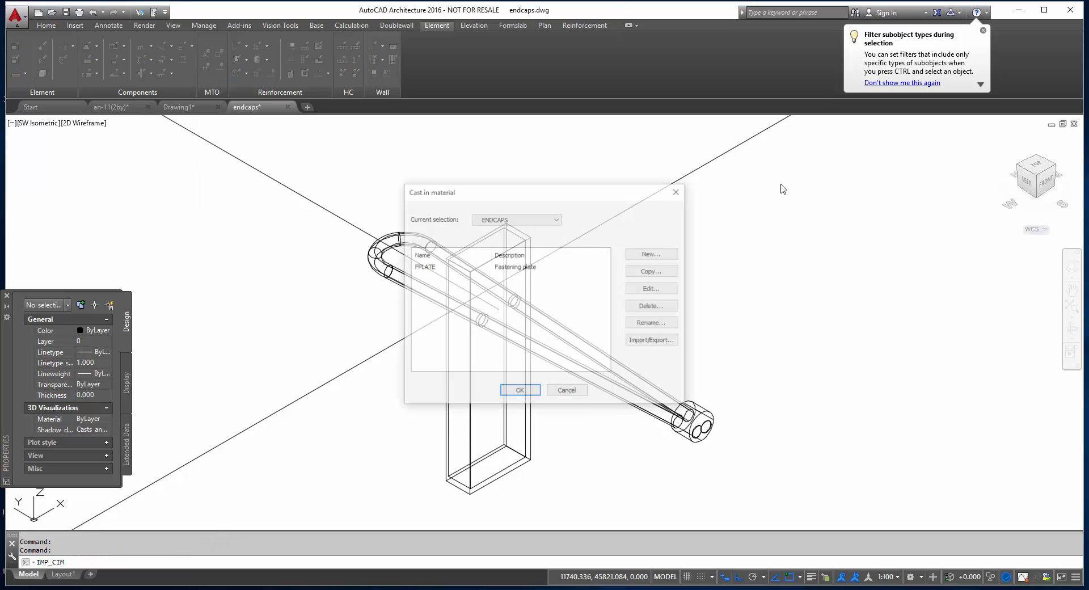
click(653, 254)
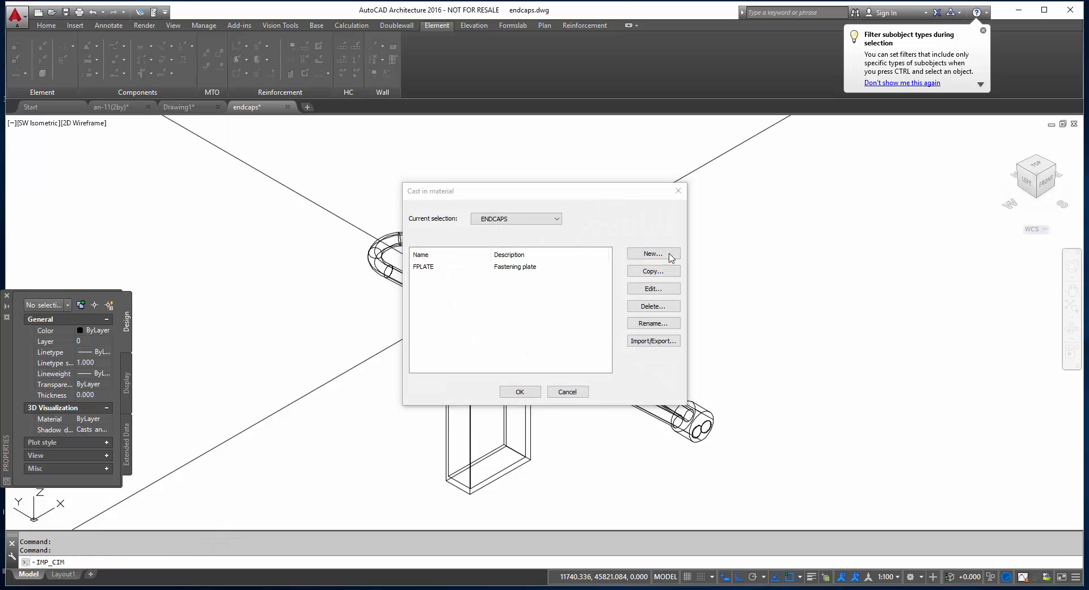
text(PVL 80)
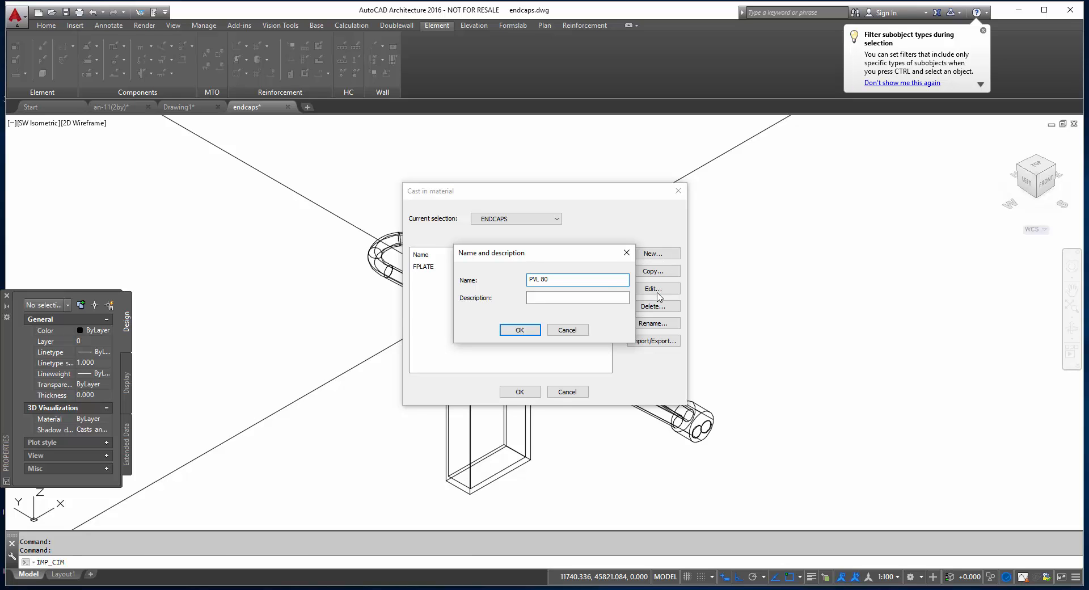
click(622, 299)
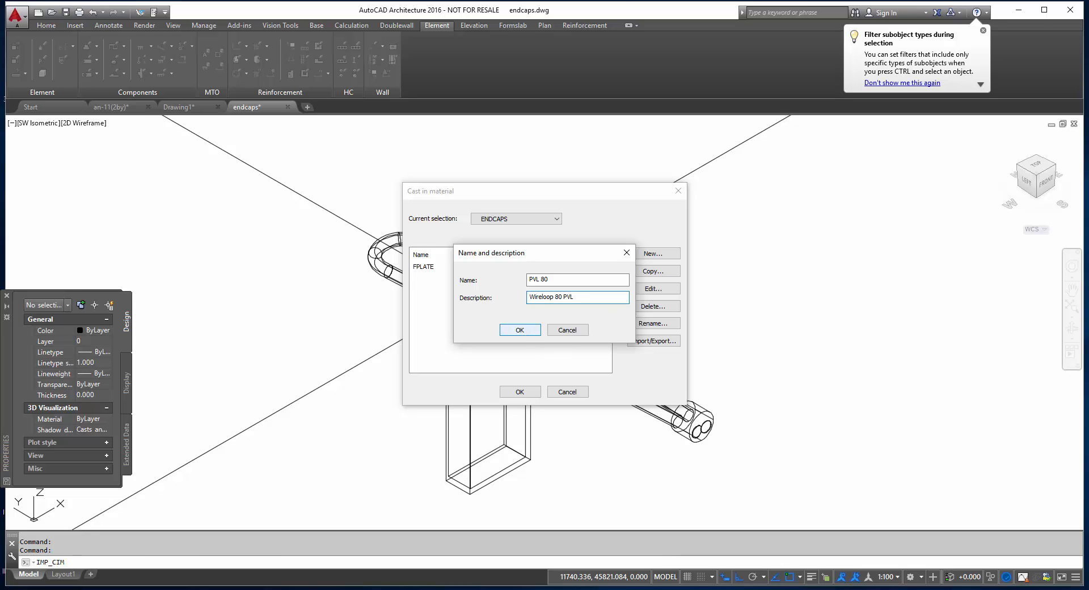
click(519, 330)
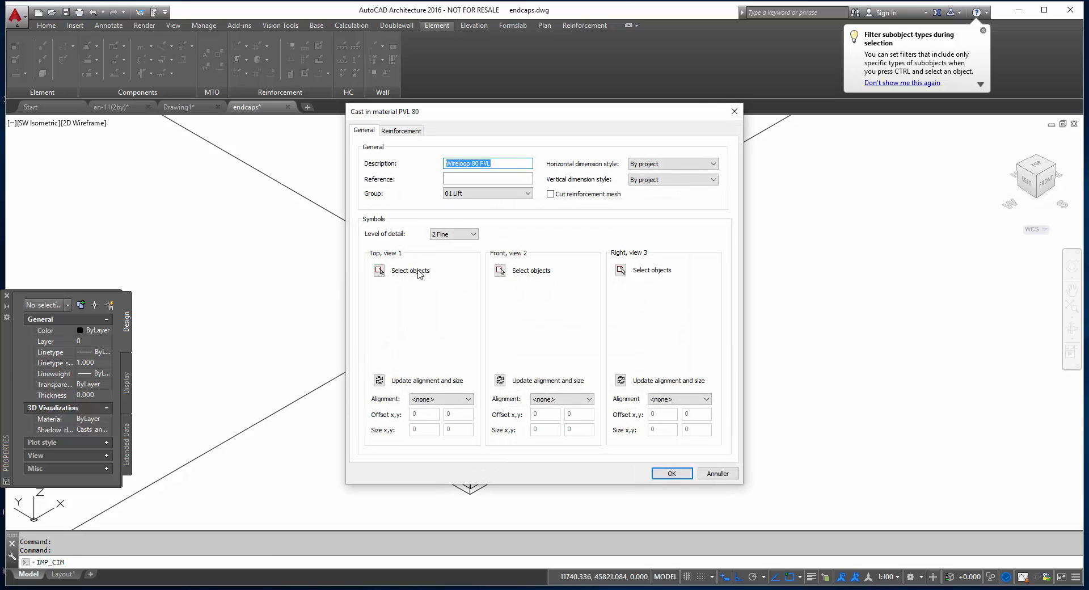
Define the 4 3D symbol from the unioned solid, based at the construction lines' crossing, generating views 2 and 3 and 2D level of detail 2
click(452, 235)
click(440, 271)
click(379, 270)
click(469, 304)
key(Return)
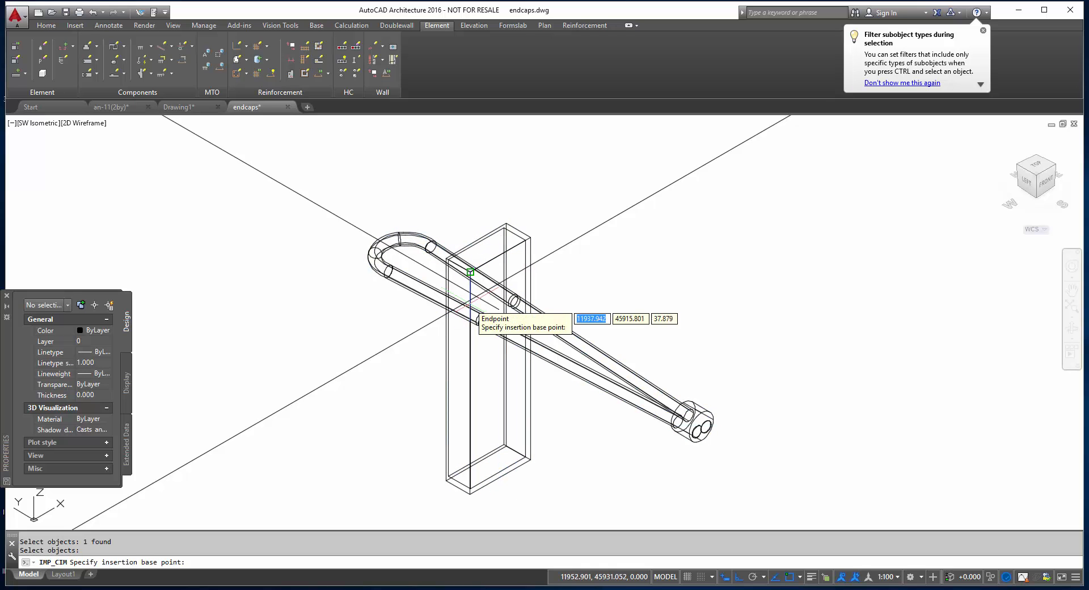
click(477, 297)
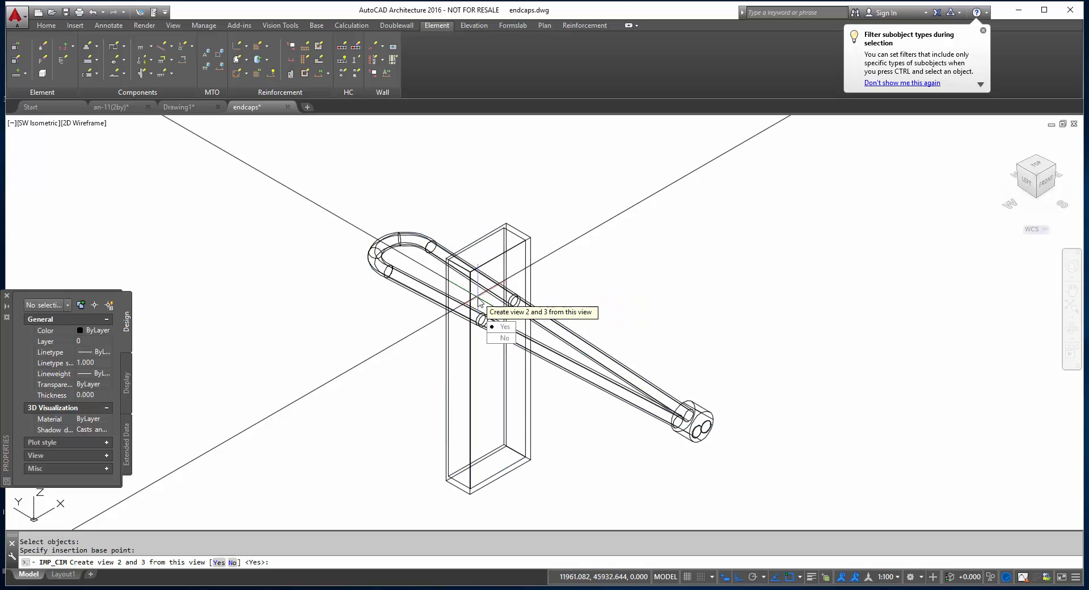
click(502, 327)
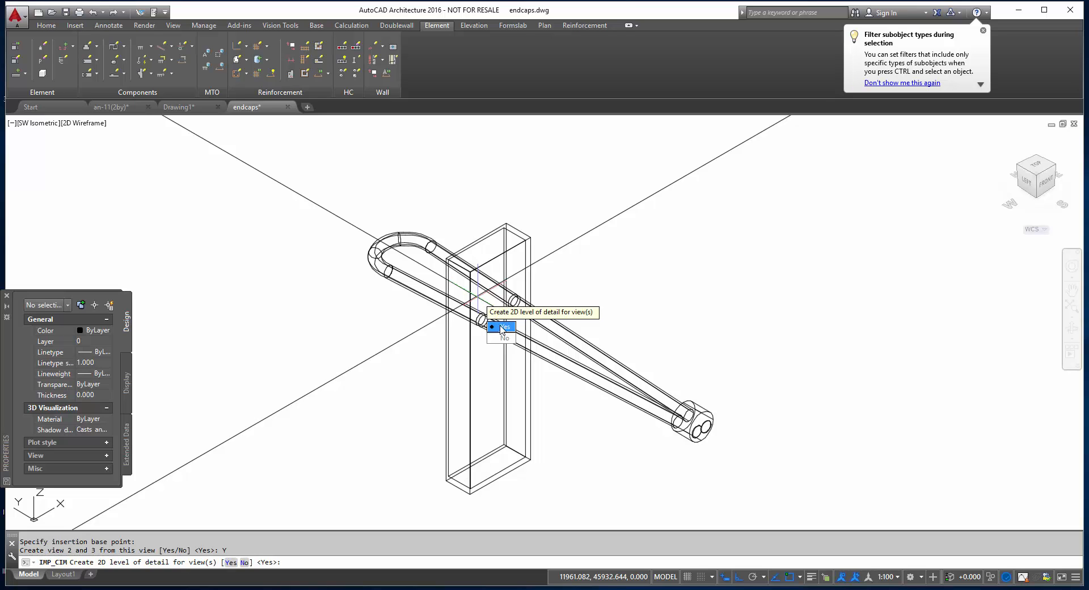
click(495, 326)
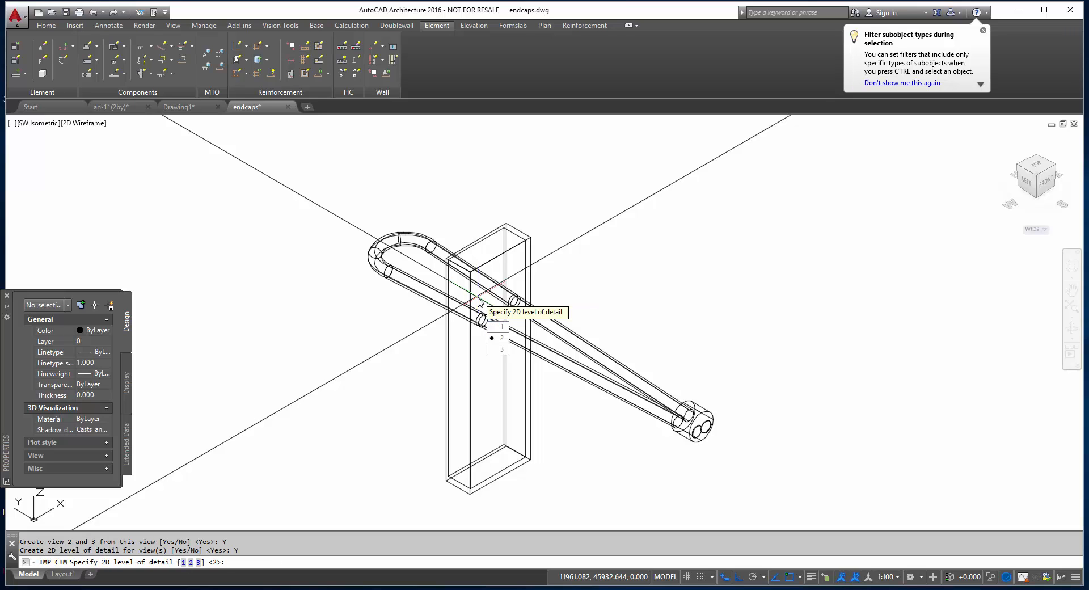
click(497, 339)
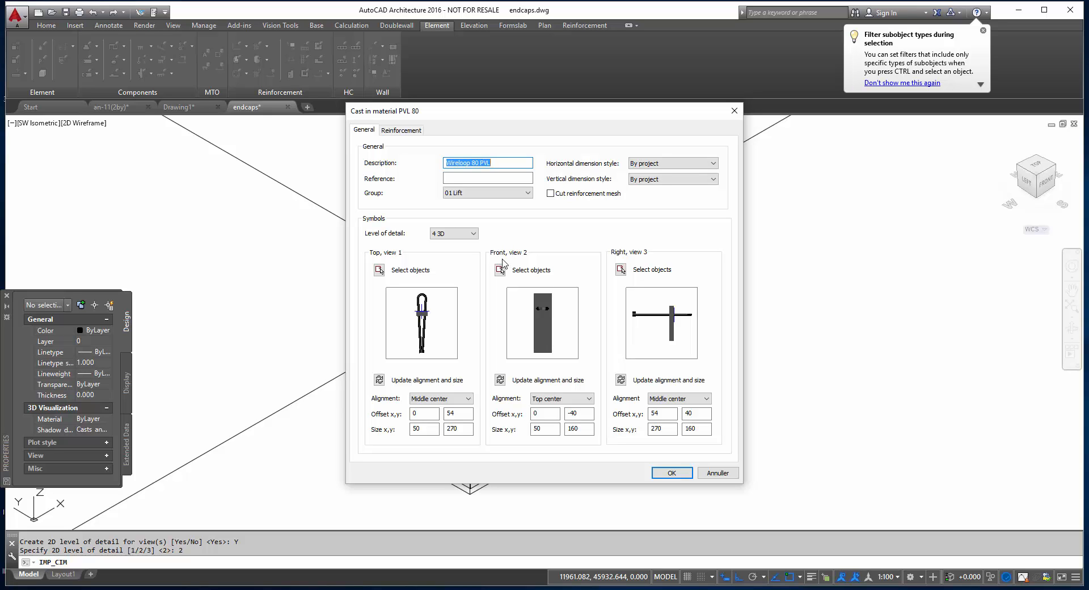
Set the reference of the PVL 80 cast-in material to PVL80 and save the material
click(490, 178)
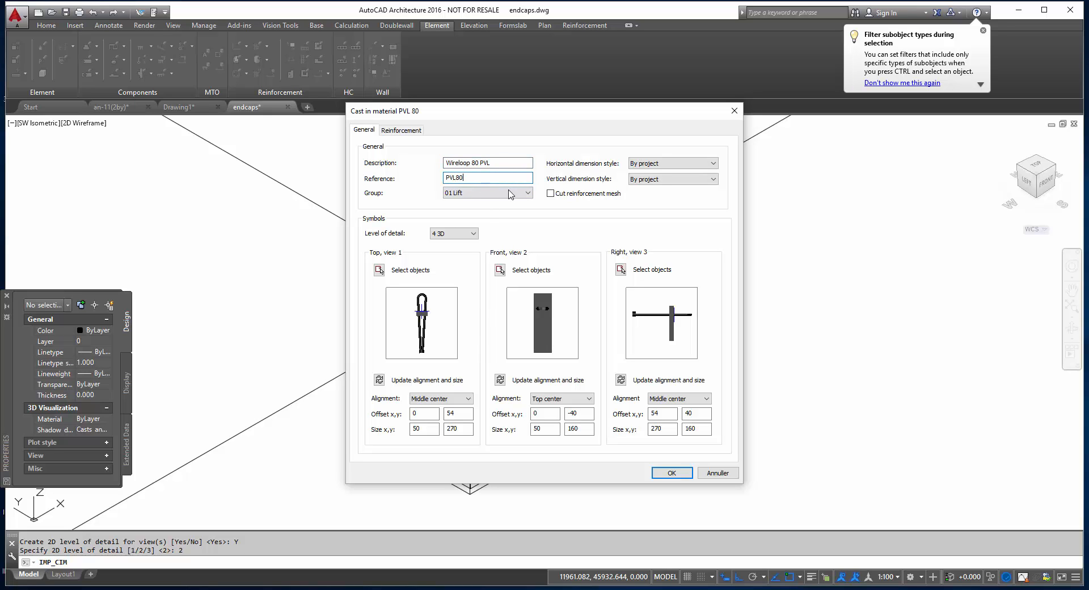
click(673, 473)
click(519, 392)
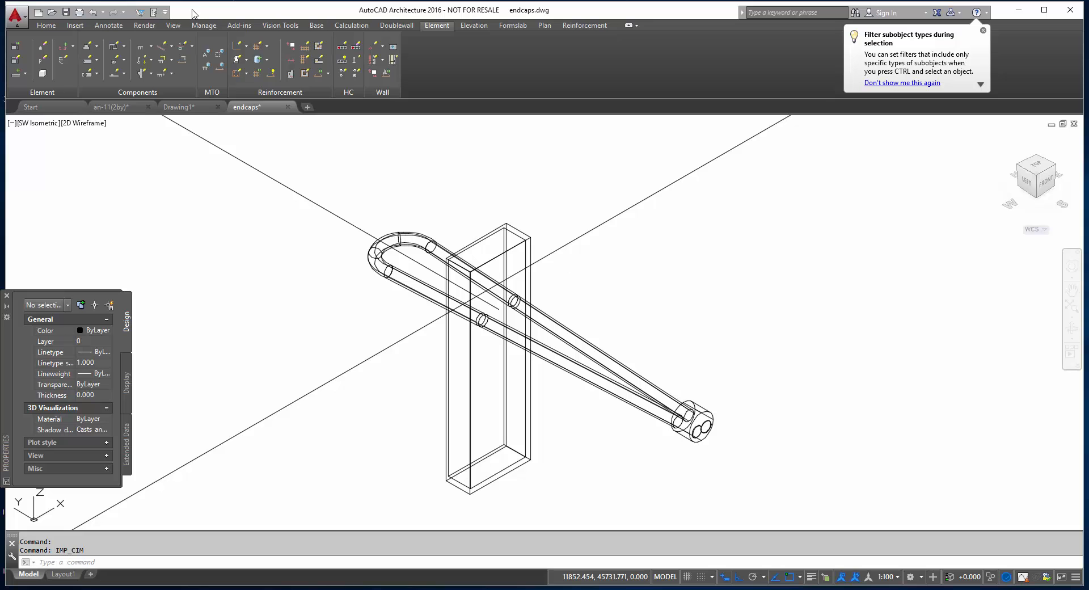
Export the PVL 80 cast-in material from the ENDCAPS project to the SPORTS_HALL_ project
click(151, 48)
click(156, 153)
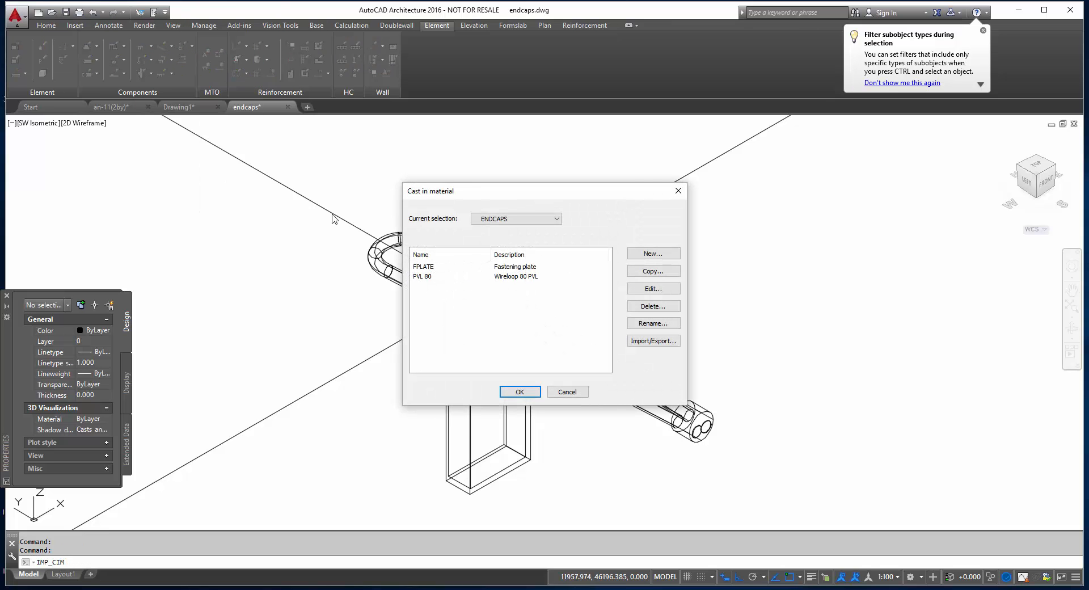
click(541, 277)
click(631, 342)
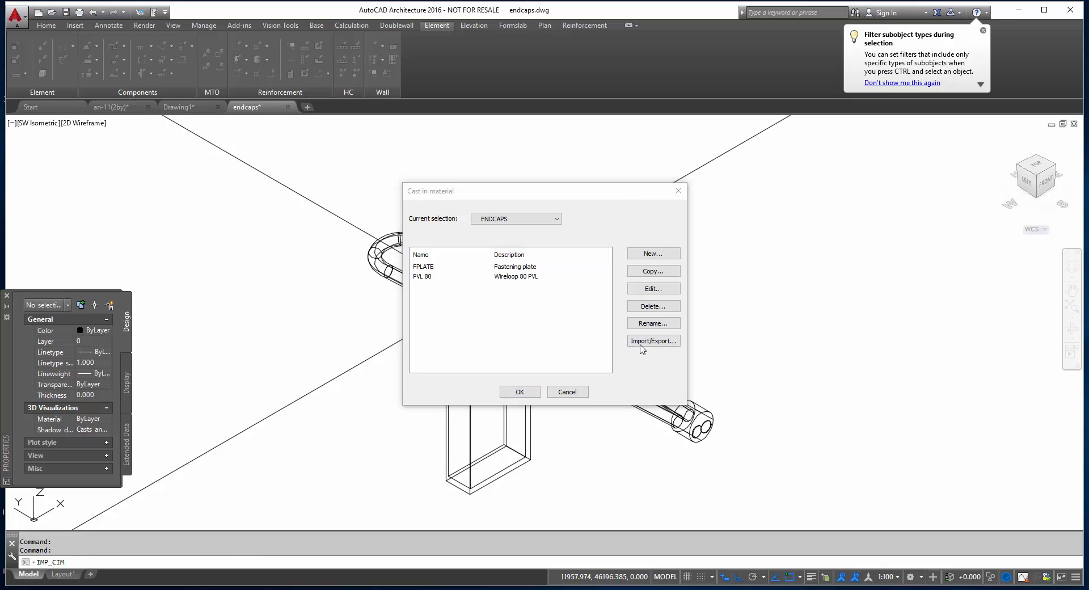
click(624, 177)
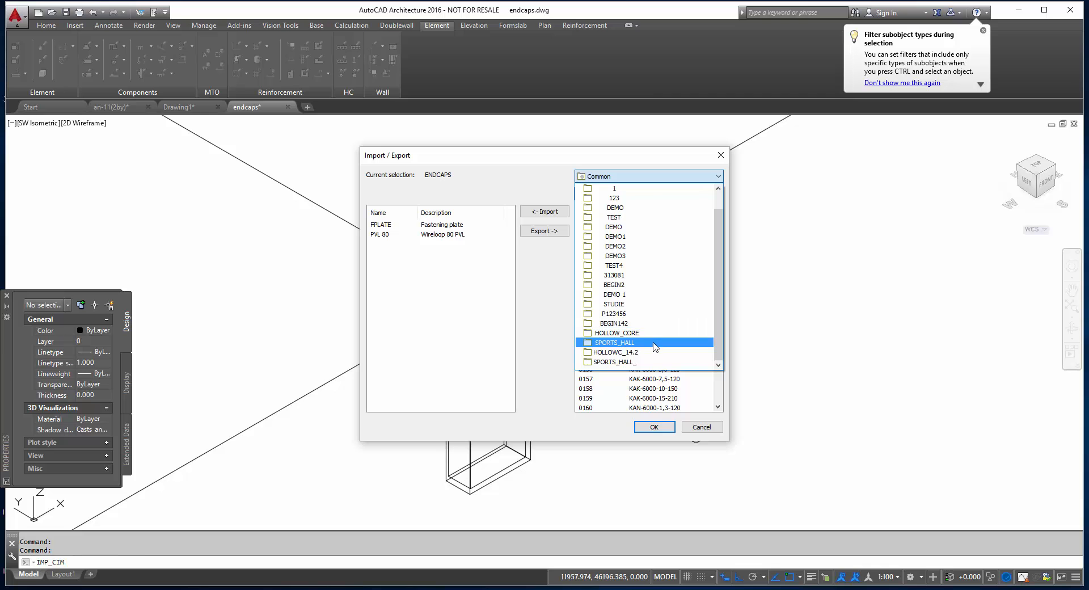
click(650, 364)
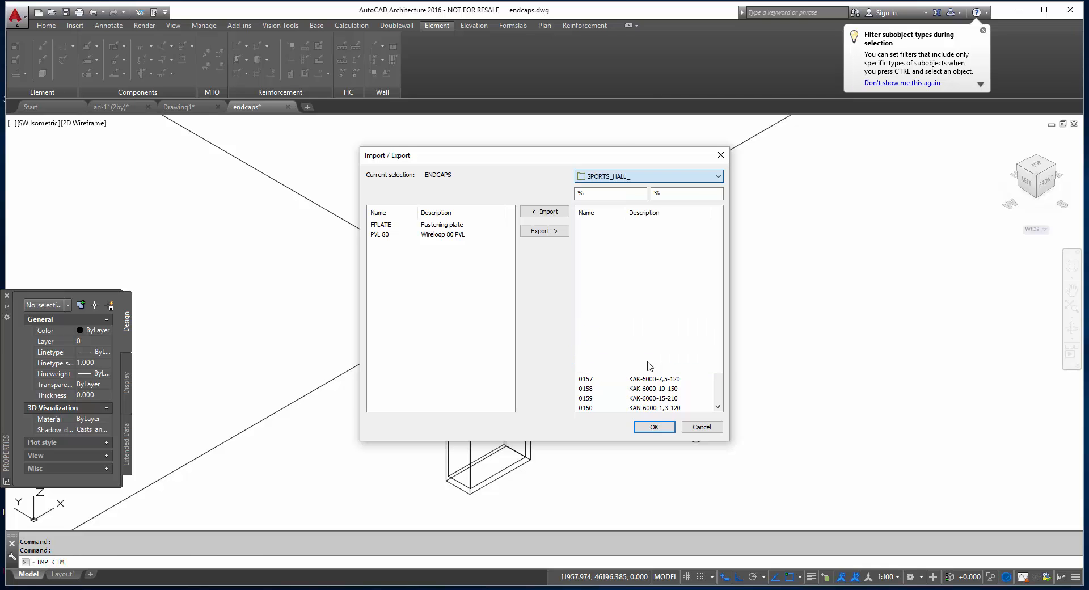
click(454, 234)
click(544, 231)
click(653, 426)
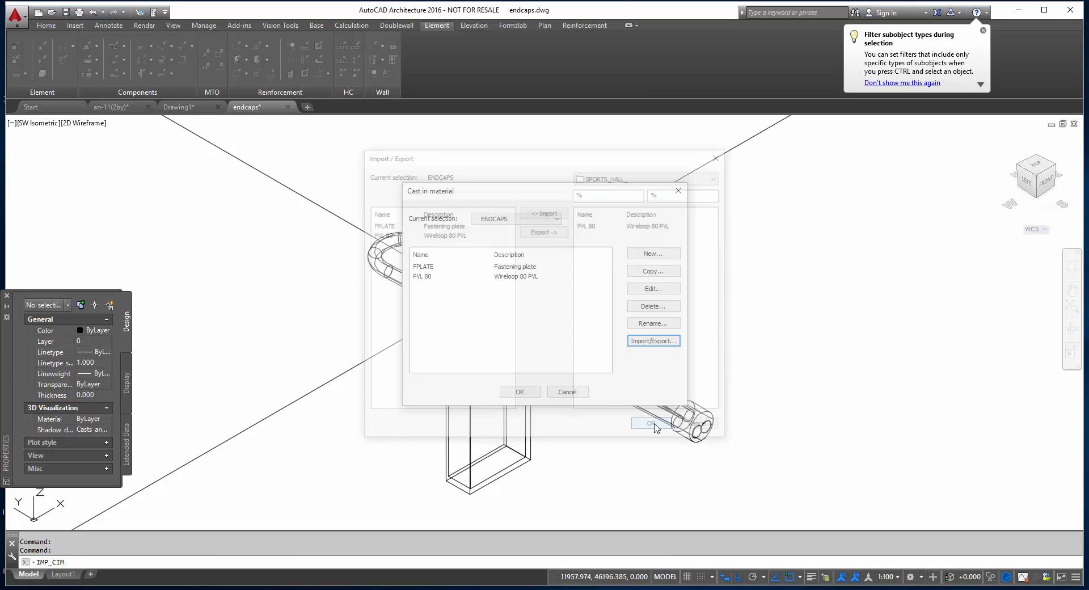
click(520, 391)
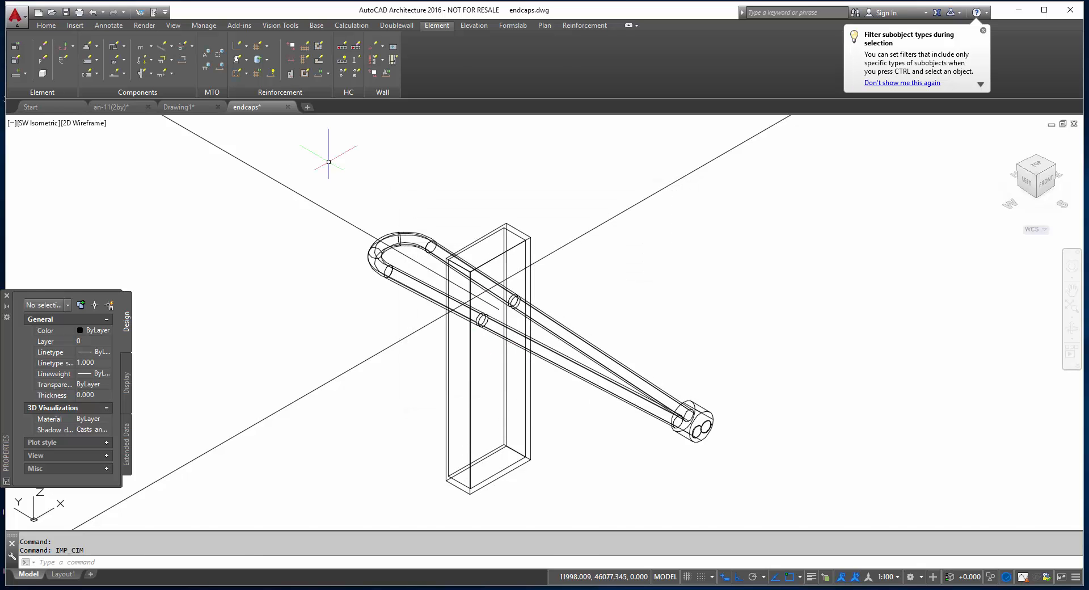
Switch to the an-11(2by) drawing and check the SPORTS_HALL_ cast-in material list for PVL 80
click(110, 107)
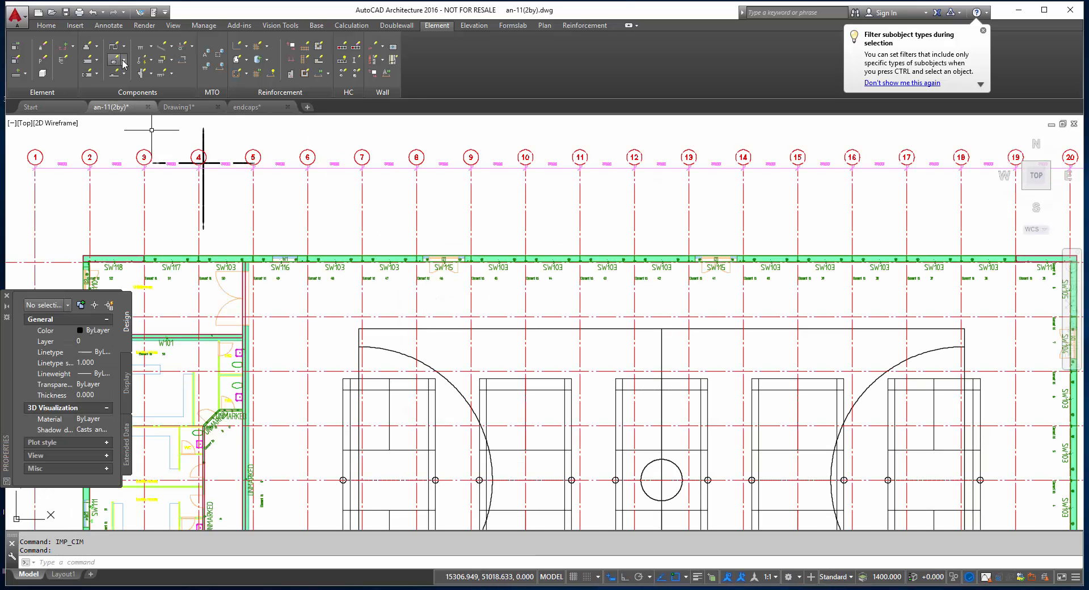
click(150, 47)
click(170, 154)
click(486, 270)
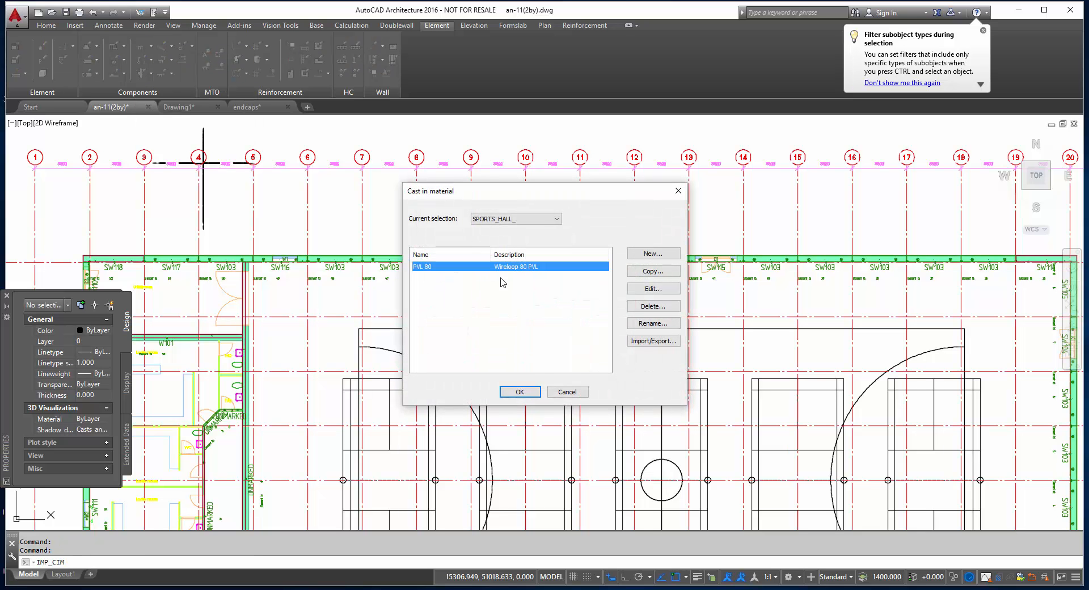
click(520, 392)
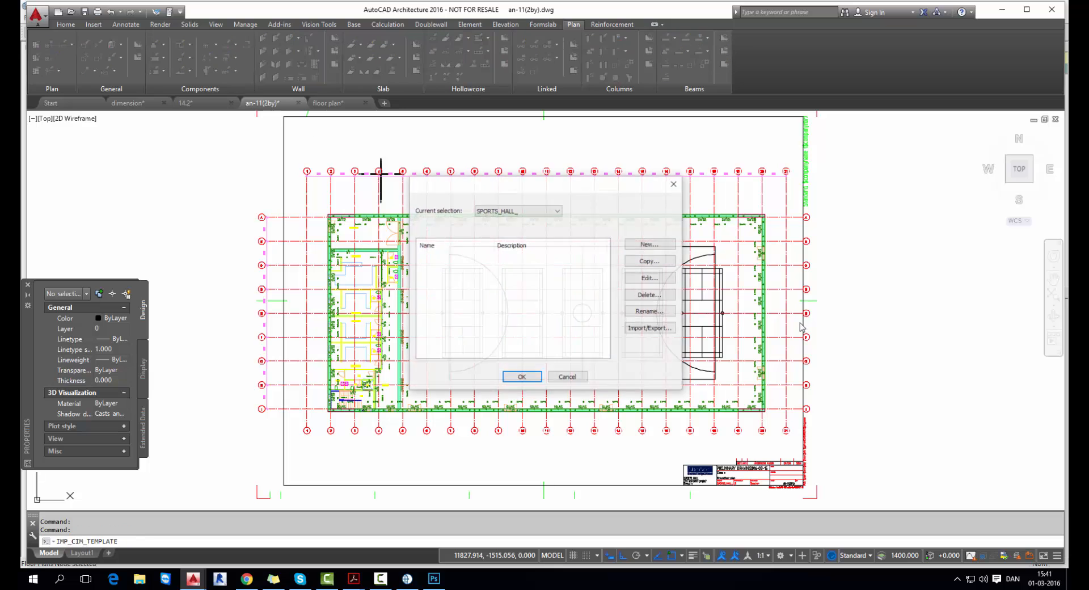
Create a new cast-in material template named PVL80 with the description PVL wireloops in joints
click(667, 248)
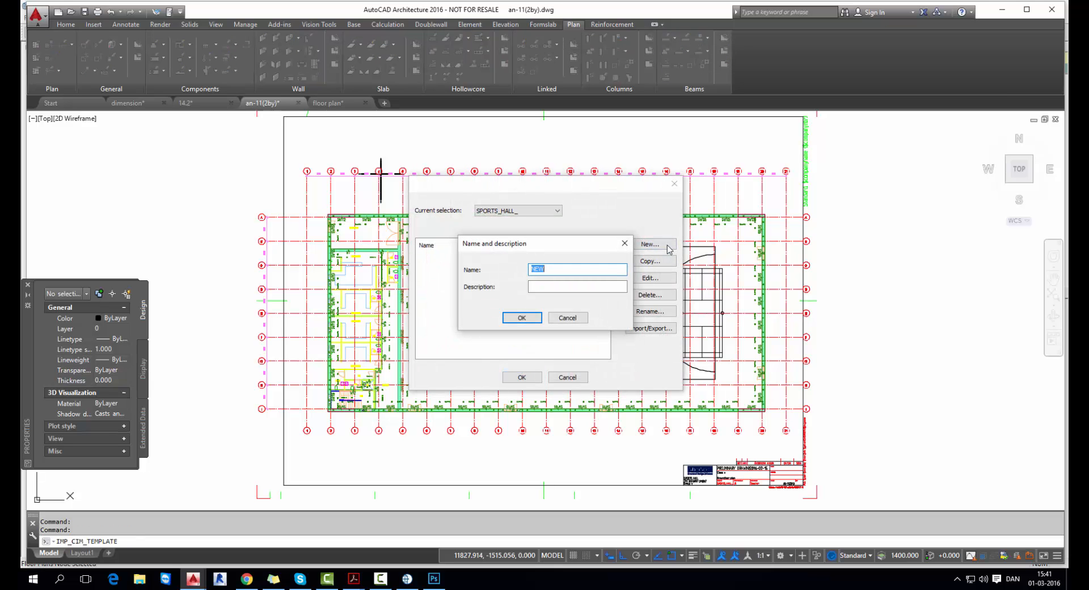
text(PVL wireloops in joints)
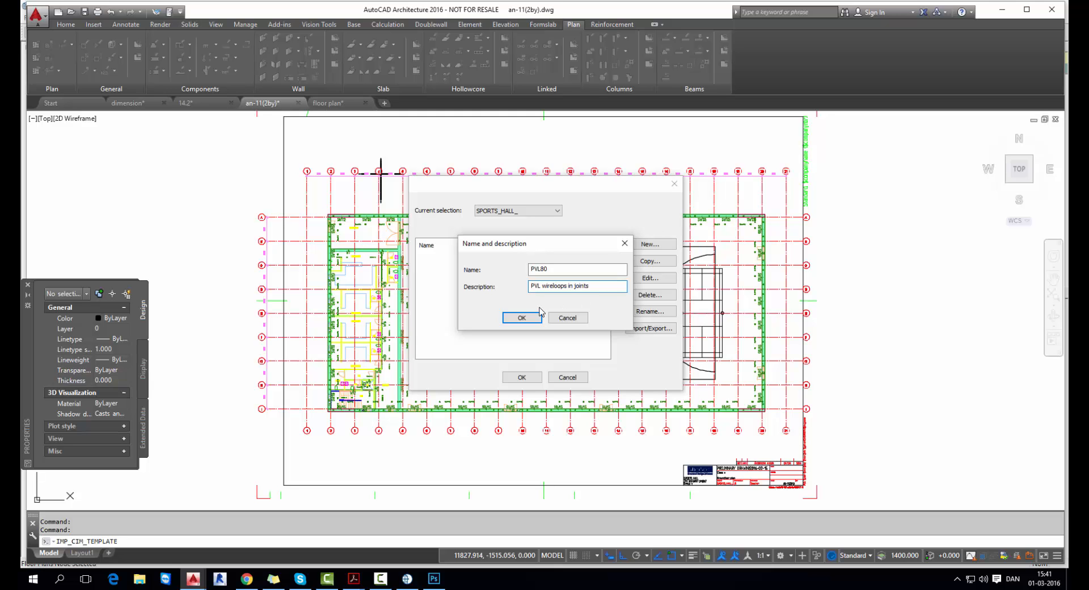
click(540, 315)
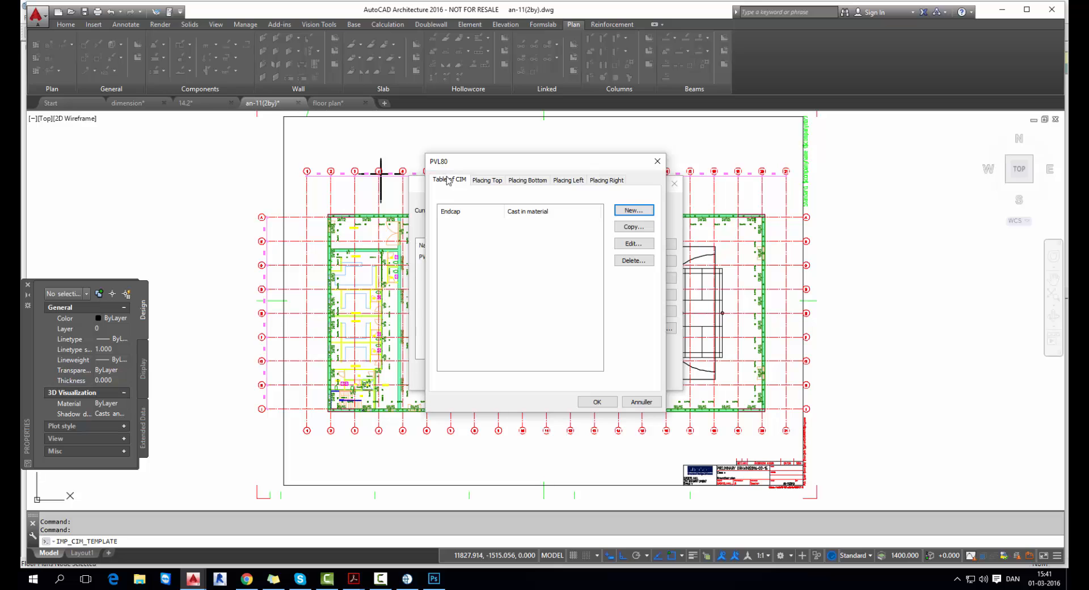
Add a cast-in material row to the PVL80 template with Sandwich endcap WD42-801 and cast-in material PVL 80
click(633, 210)
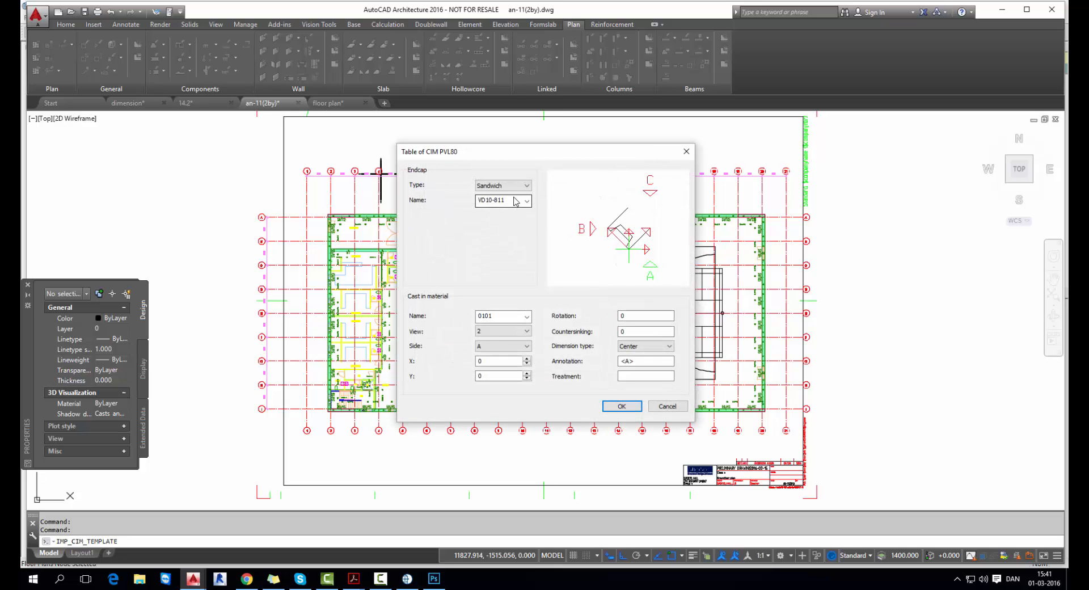
click(510, 200)
scroll(547, 314, down, 2)
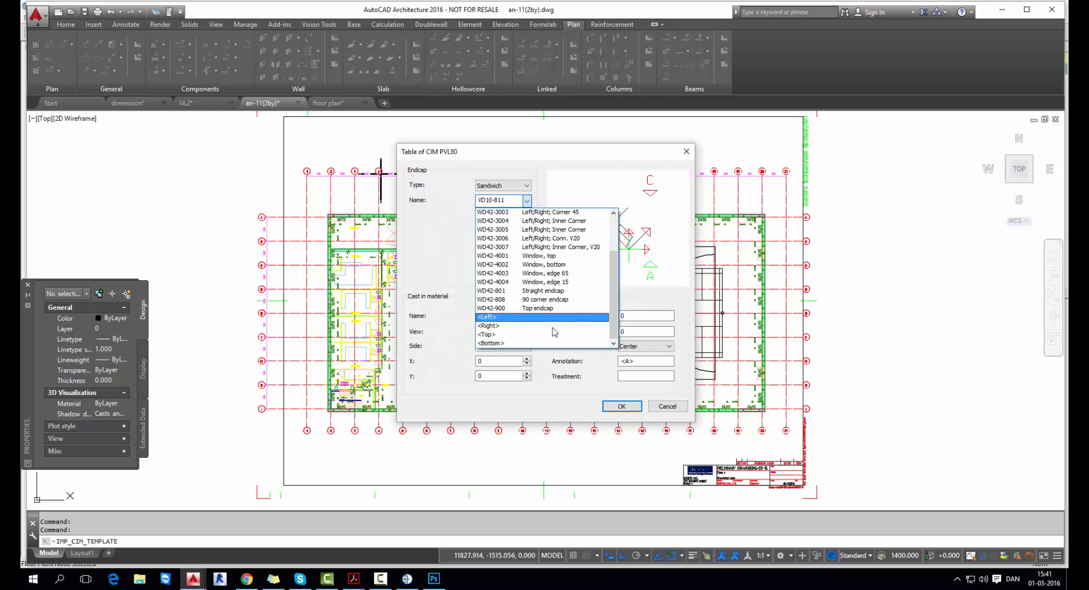
click(553, 292)
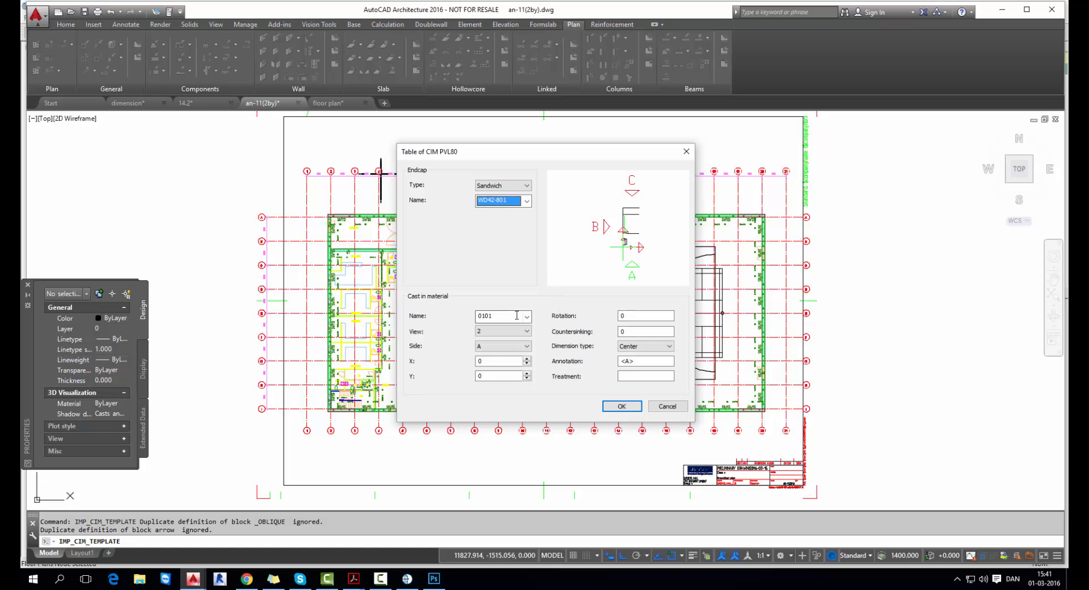
click(515, 315)
click(527, 315)
scroll(567, 391, down, 10)
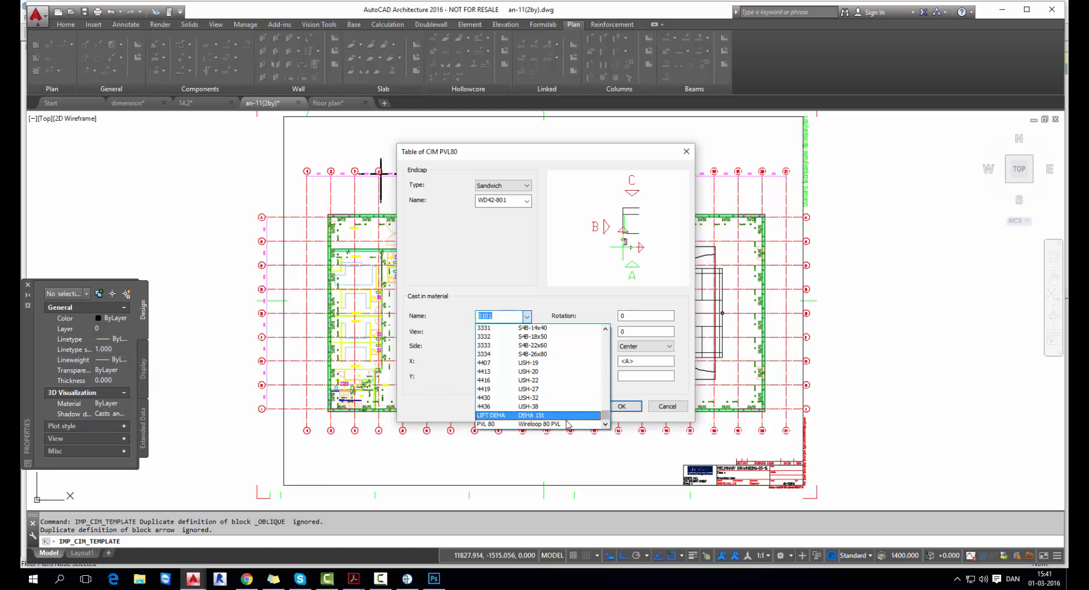
click(493, 423)
Set the WD42-801 row's cast-in material to view 1, side B and rotation 90
click(503, 331)
click(504, 340)
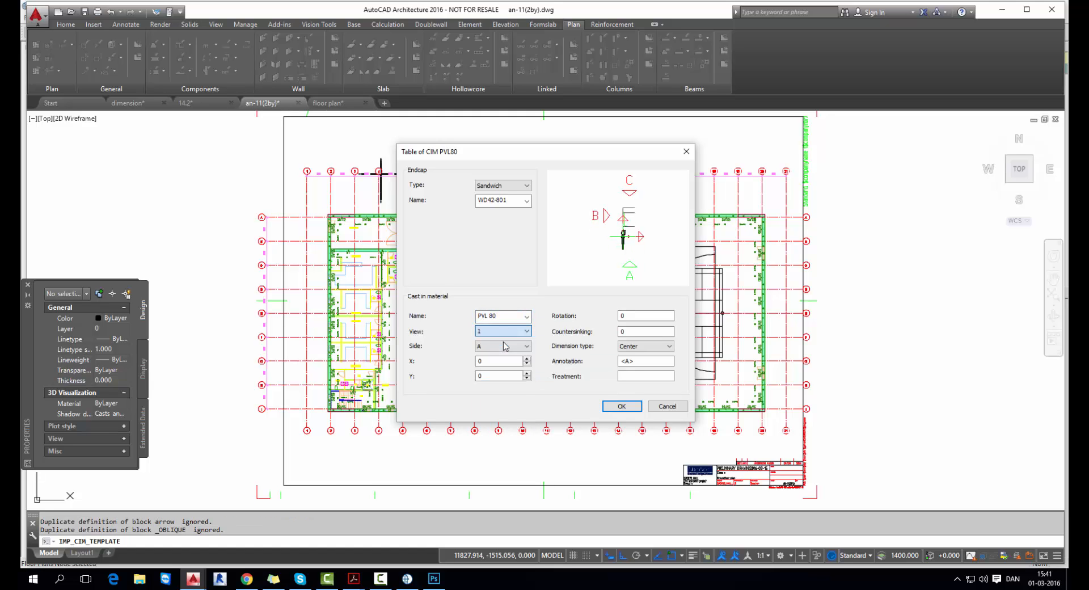
click(504, 351)
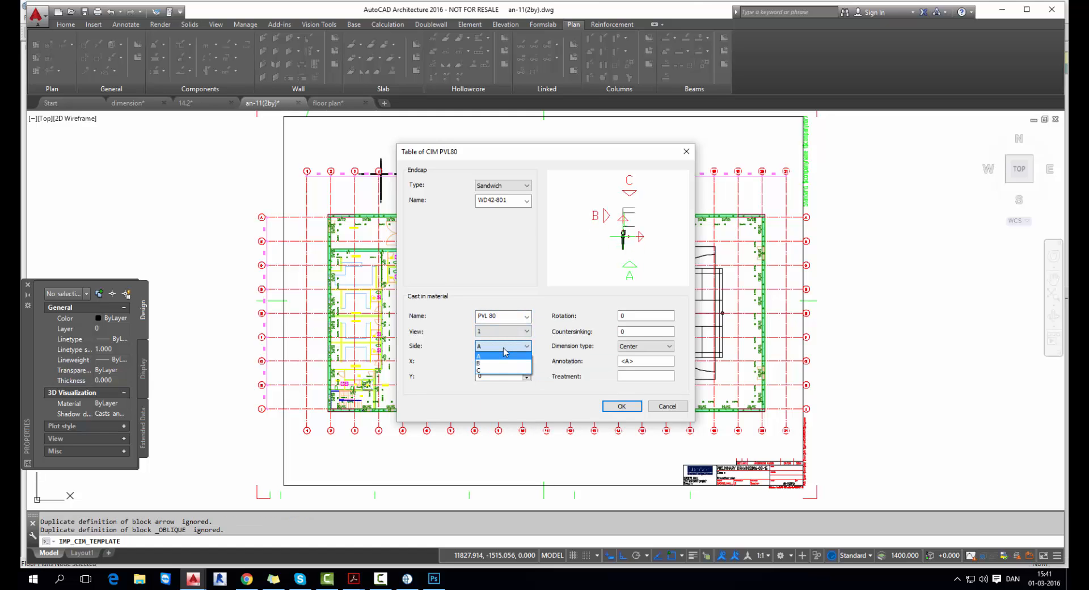
click(503, 363)
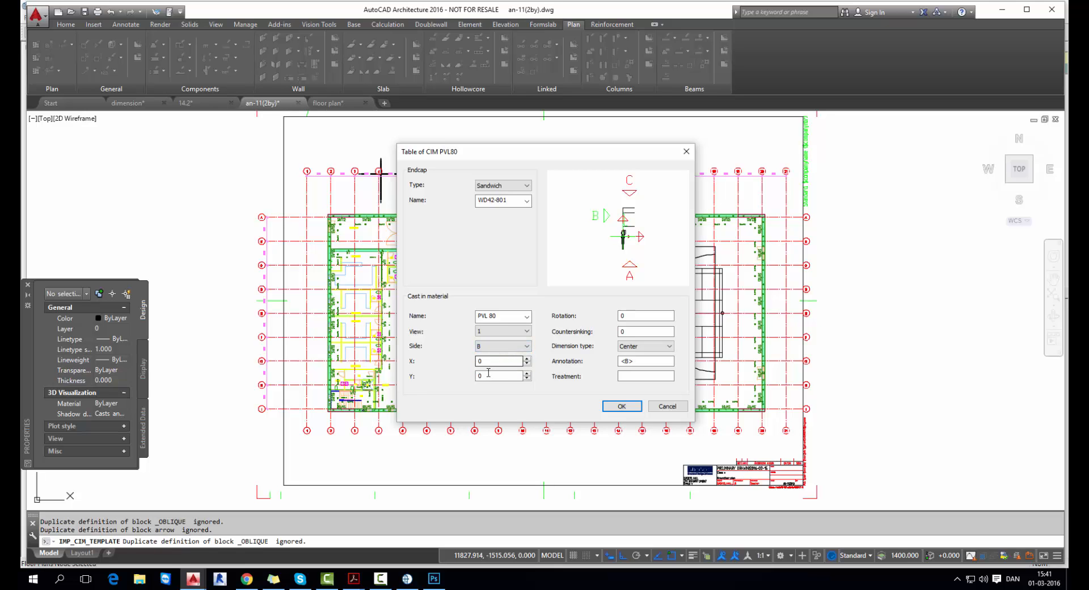
click(483, 361)
click(624, 316)
text(90)
Position the WD42-801 wireloop at X 35, Y 60 with countersinking 25 and treatment Cover, and save the row
click(490, 364)
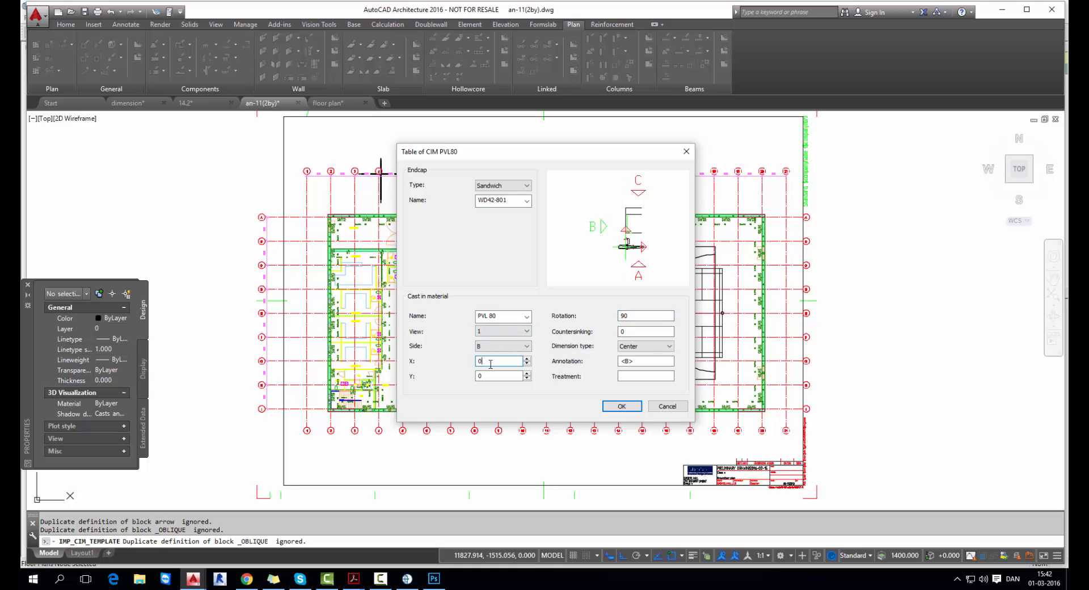
text(35)
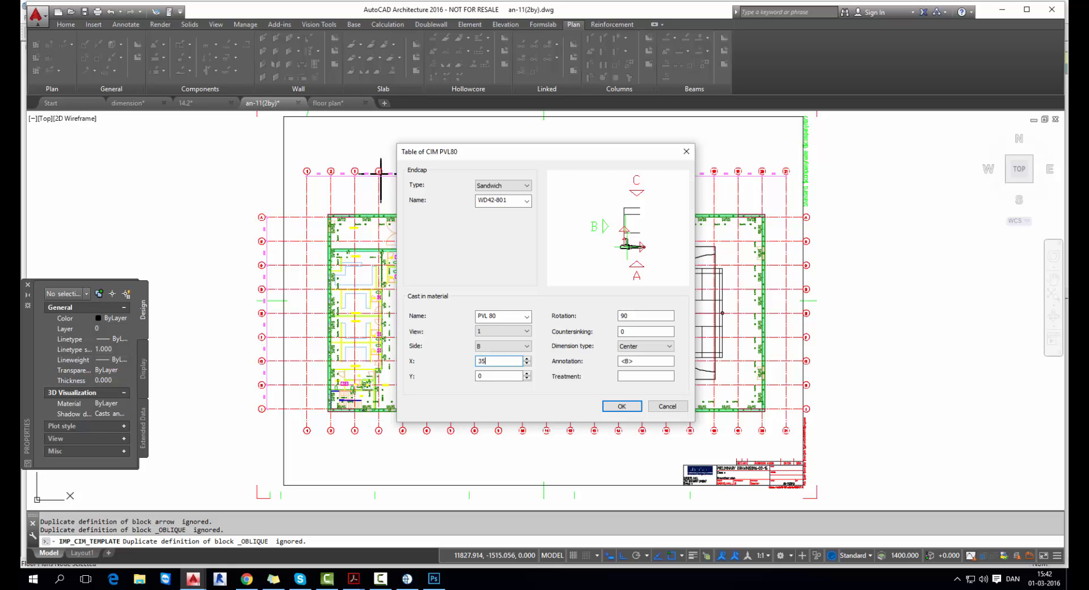
click(495, 379)
text(60)
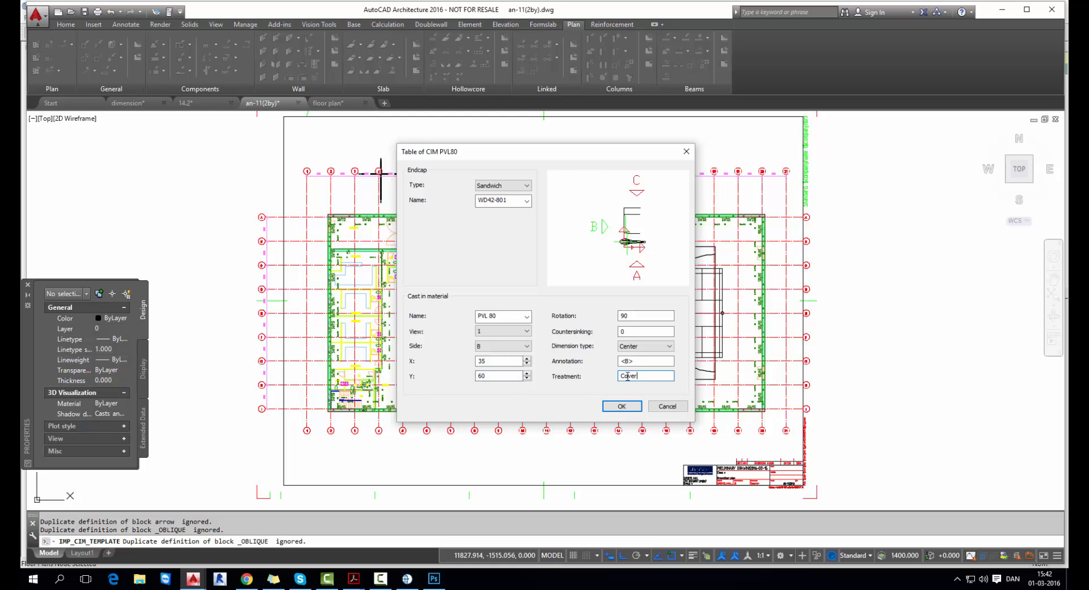
double_click(620, 331)
text(25)
click(622, 406)
Set the top placing distances A, B and C to 0 in setup 1 and A to 0 in setup 2
click(493, 181)
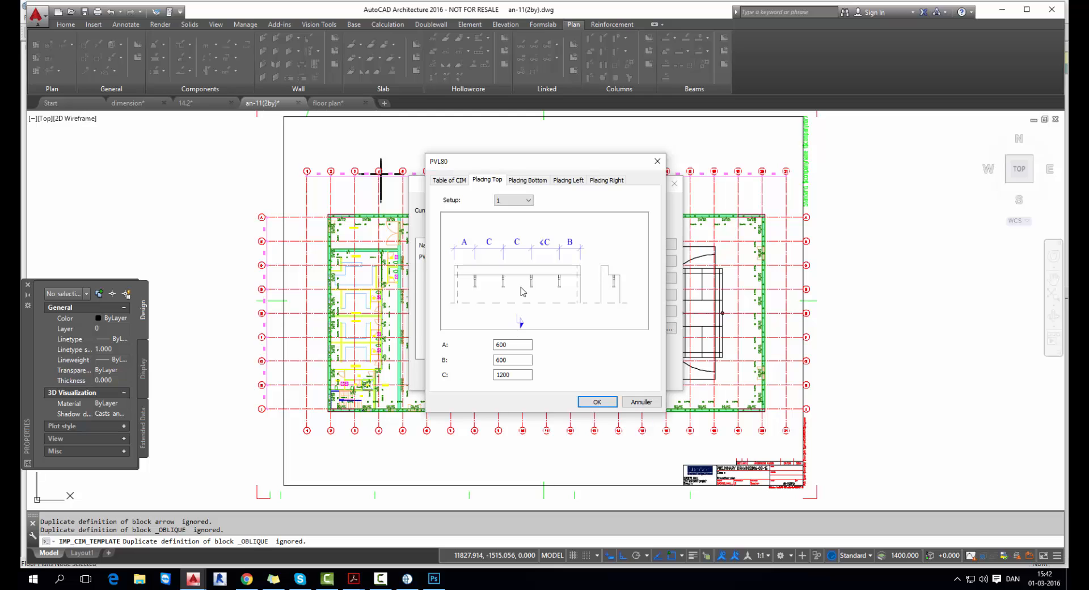
double_click(523, 344)
text(0)
double_click(500, 359)
text(0)
double_click(497, 375)
text(0)
click(514, 201)
click(514, 218)
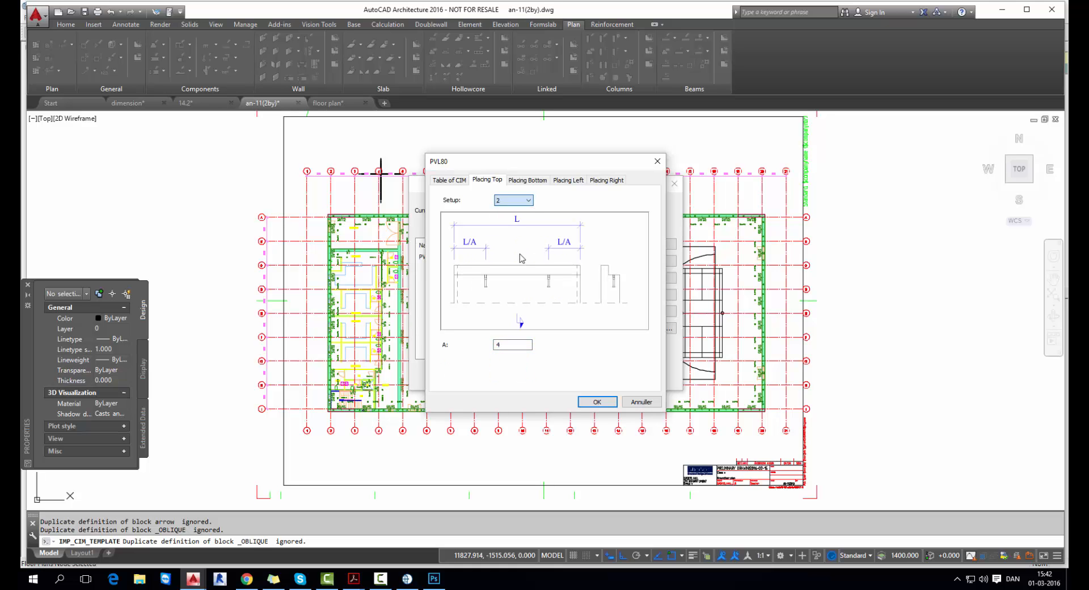
double_click(513, 346)
Set the bottom placing distances A, B and C to 0 in setup 1 and switch to setup 2 to edit A
click(526, 179)
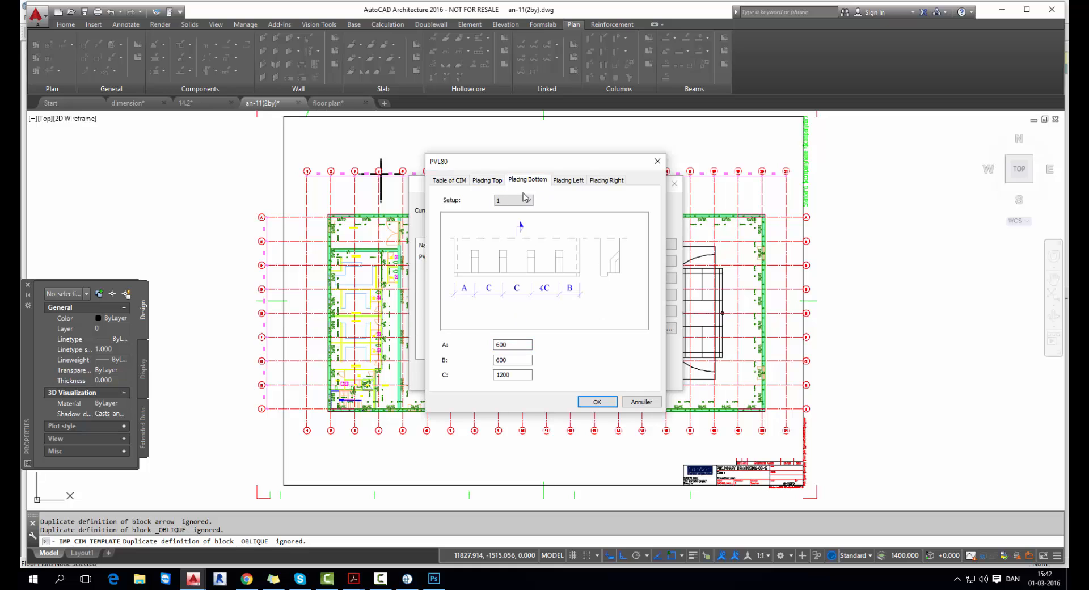
double_click(499, 344)
text(0)
double_click(502, 360)
text(0)
click(505, 374)
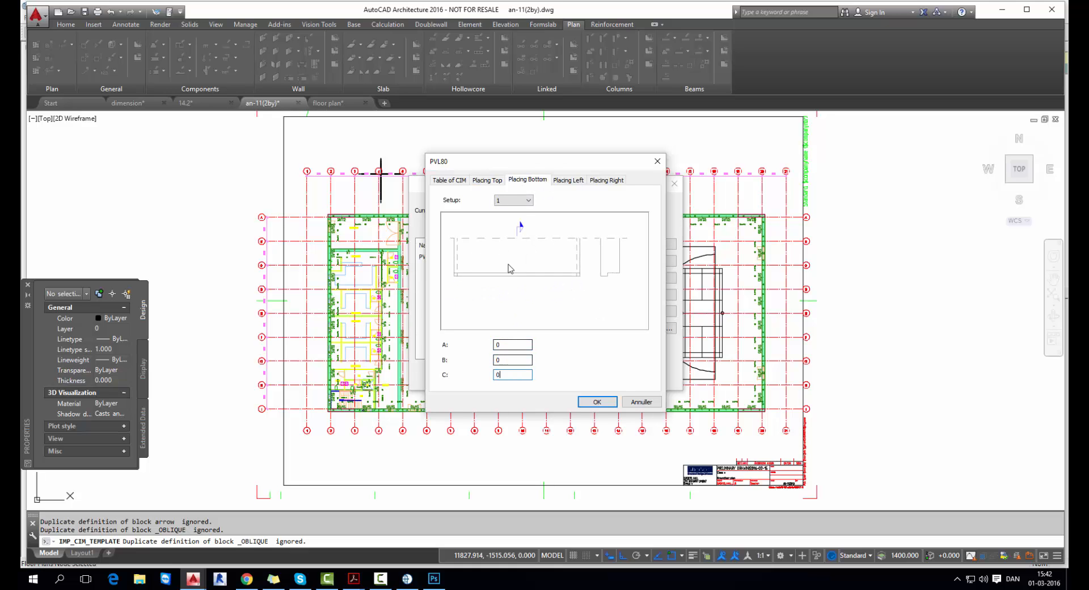
click(513, 200)
click(510, 216)
click(500, 344)
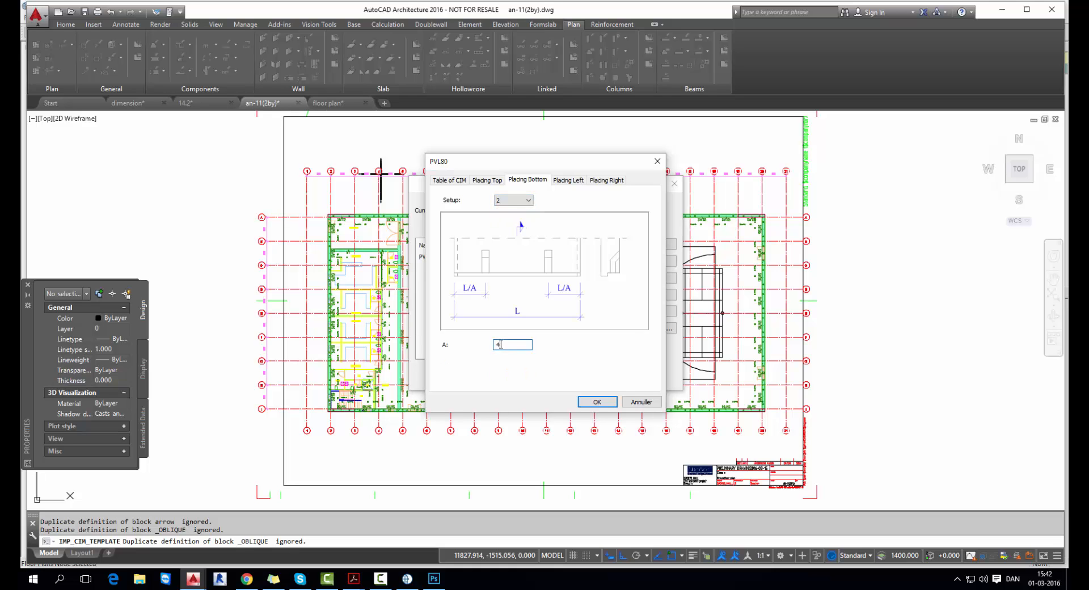
Set the left placing distances in setup 1 to A 200, B 200 and C 400
click(565, 181)
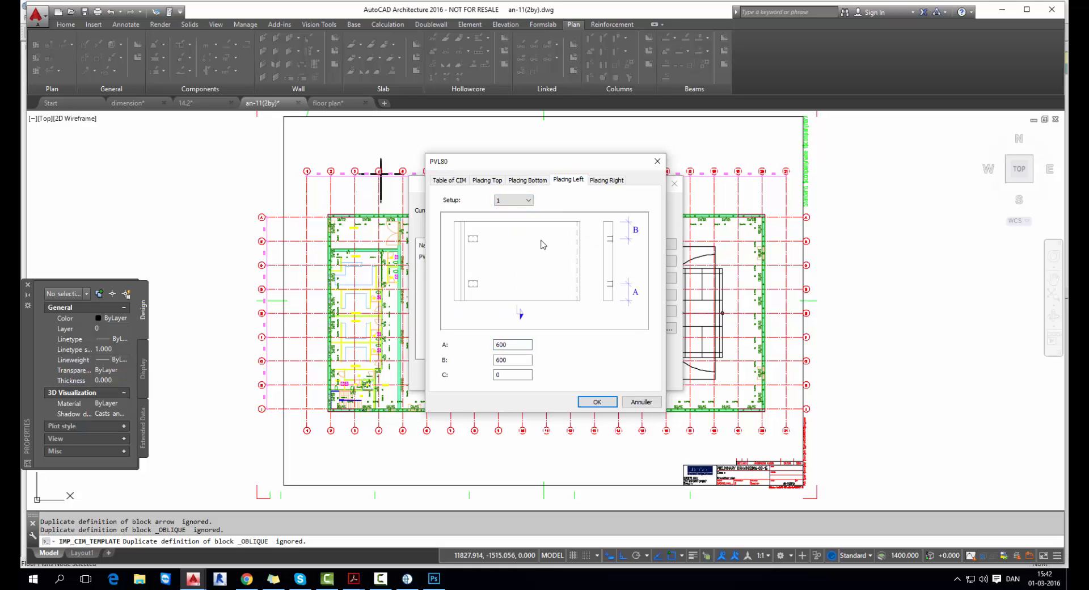
drag(516, 348, 483, 340)
double_click(511, 375)
text(400)
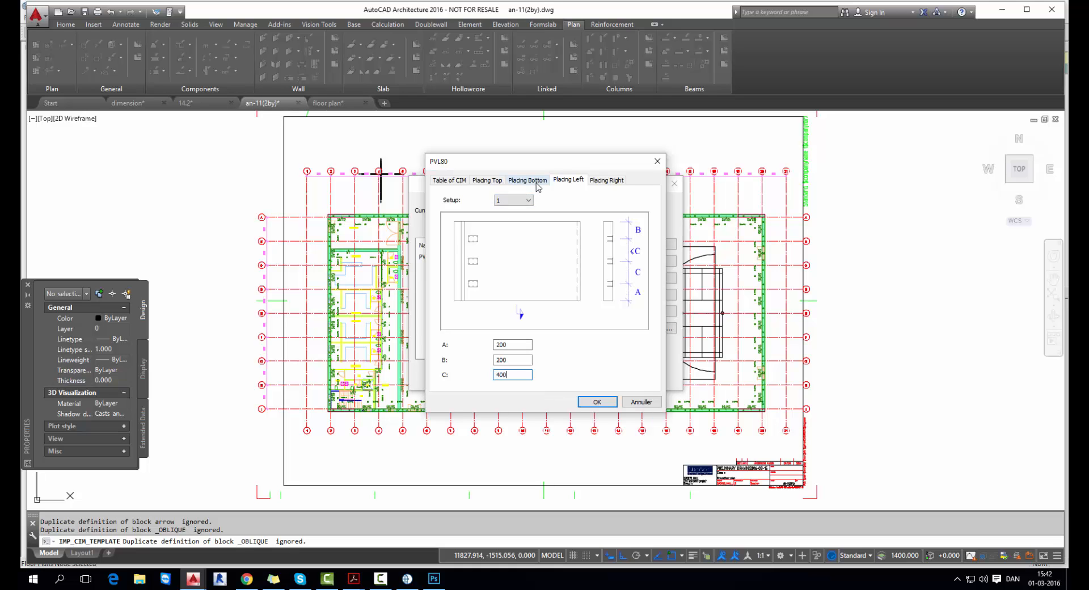
Switch the left placing to setup 2 and set its distances A and B to 200
click(528, 200)
click(519, 218)
click(527, 361)
drag(517, 344, 494, 343)
text(300)
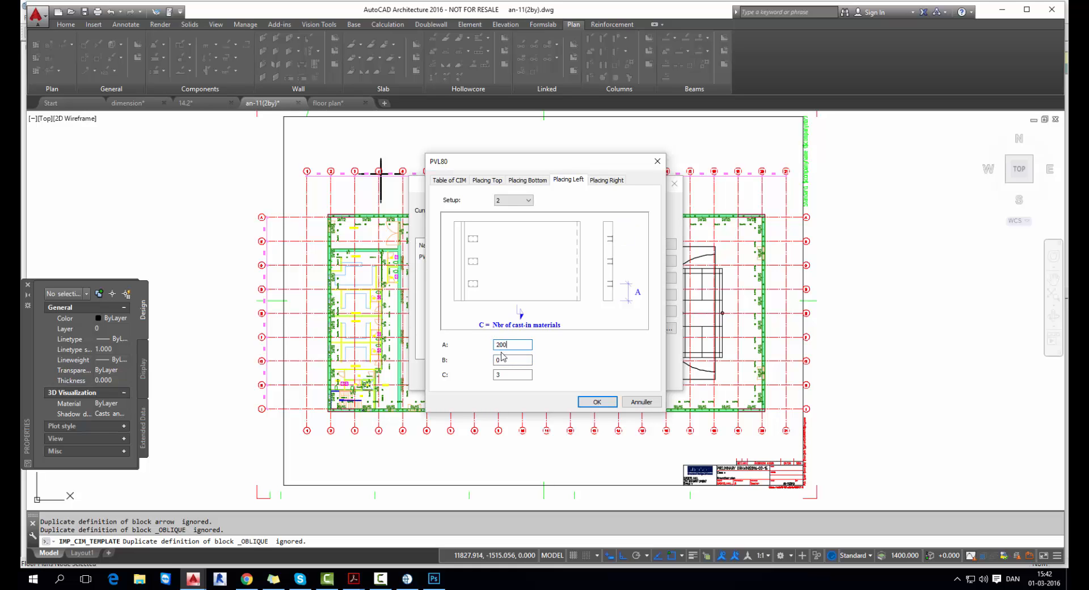
text(200)
Set the right placing distances in setup 1 to A 200 and C 400
click(605, 181)
double_click(533, 344)
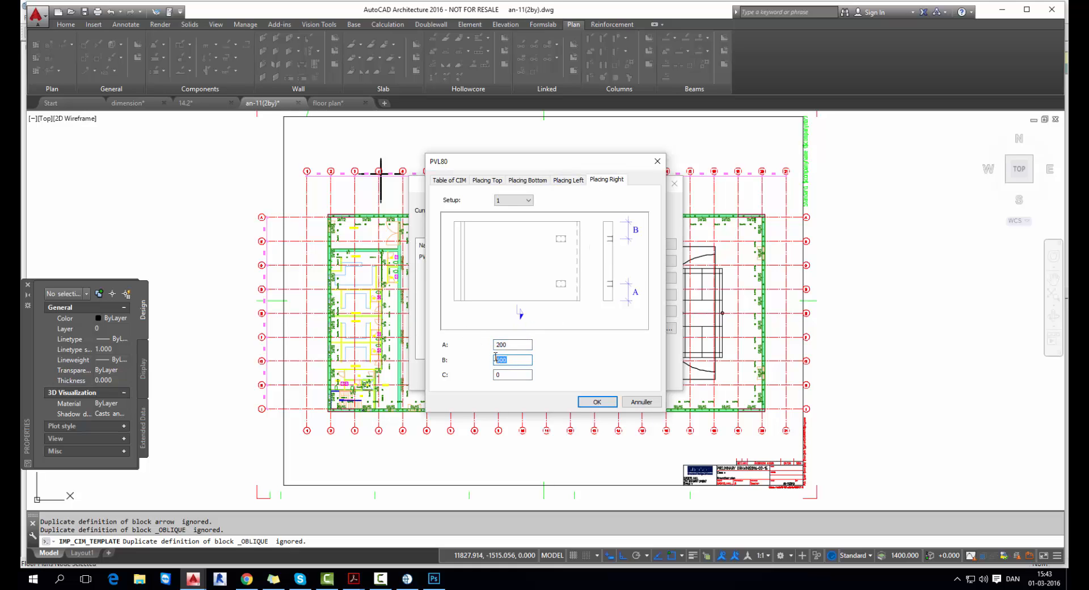
text(400)
Switch the right placing to setup 2 with A 200 and B 200, and save the PVL80 template
click(526, 202)
click(526, 207)
double_click(499, 344)
text(200)
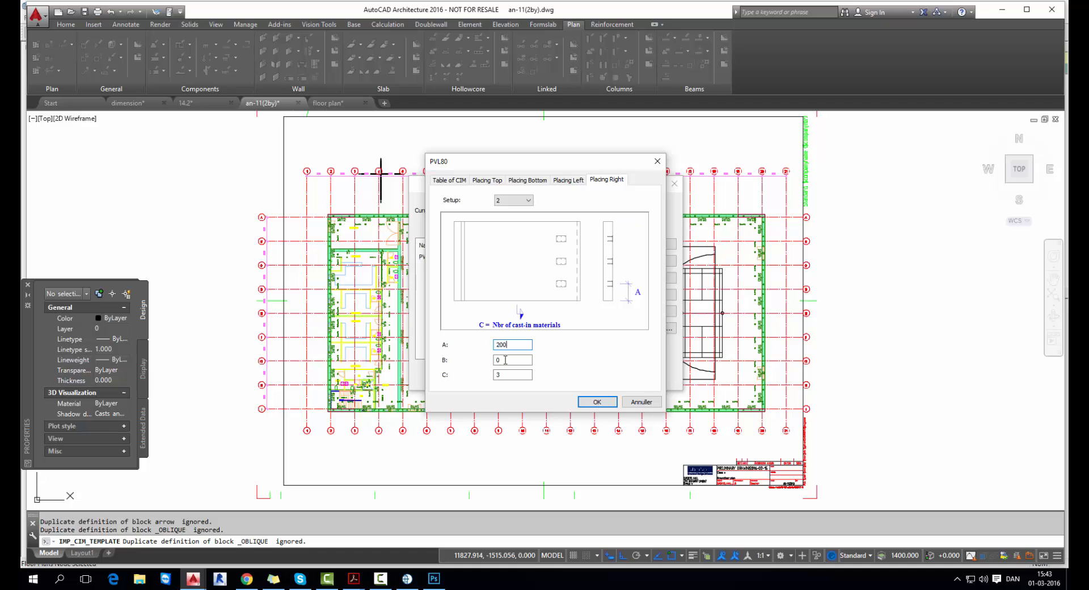
double_click(492, 360)
text(200)
click(596, 402)
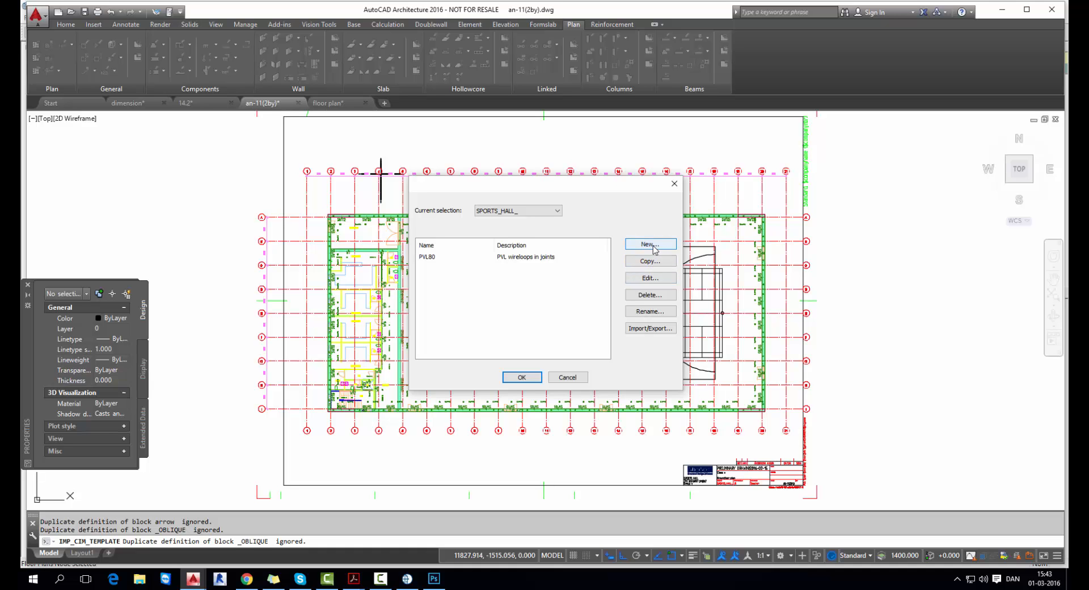
Reopen the PVL80 template for editing and add a row with endcap WD42-808 and cast-in material PVL 80
click(549, 257)
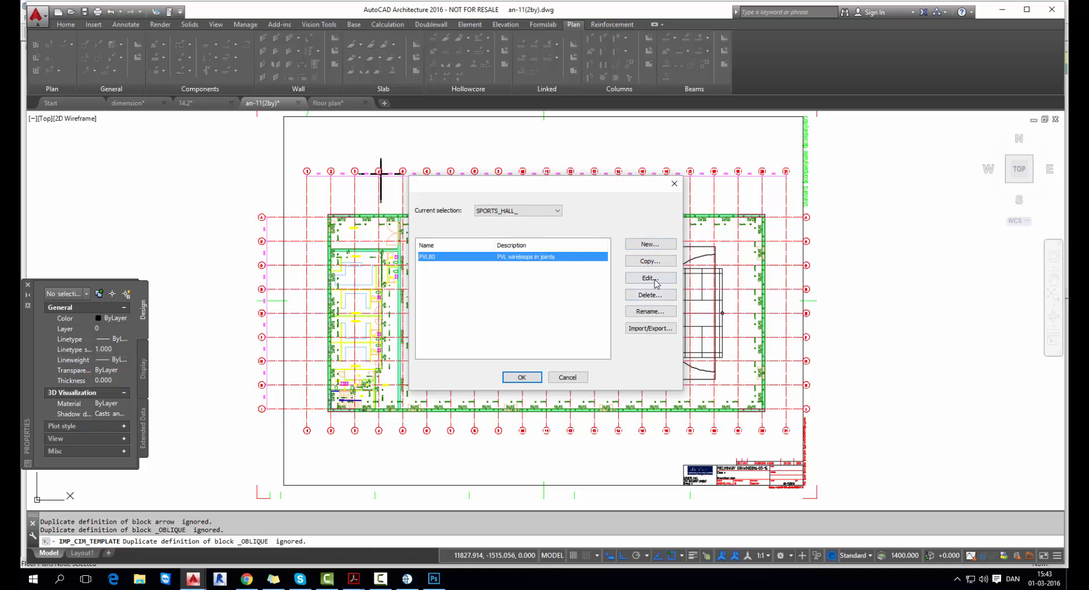
click(651, 279)
click(632, 210)
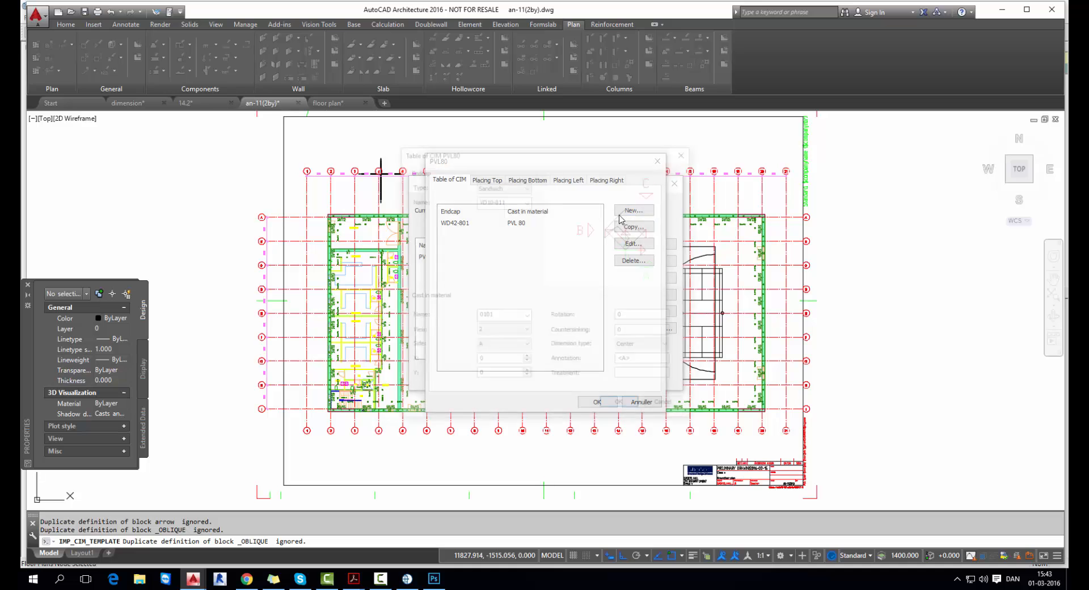
click(498, 205)
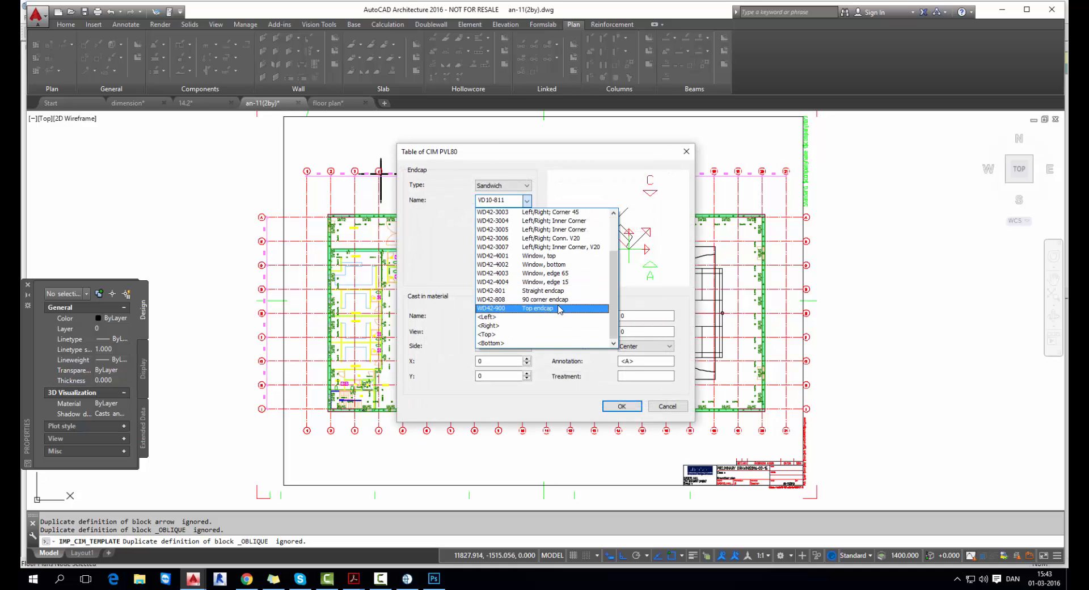
click(560, 307)
click(526, 316)
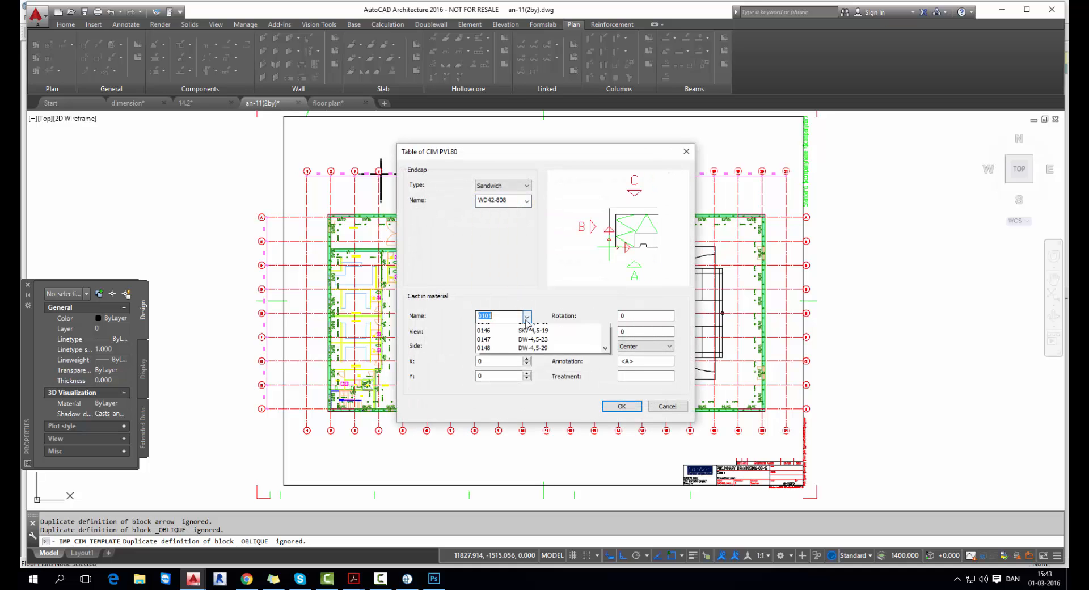
scroll(523, 369, down, 5)
drag(605, 355, 605, 422)
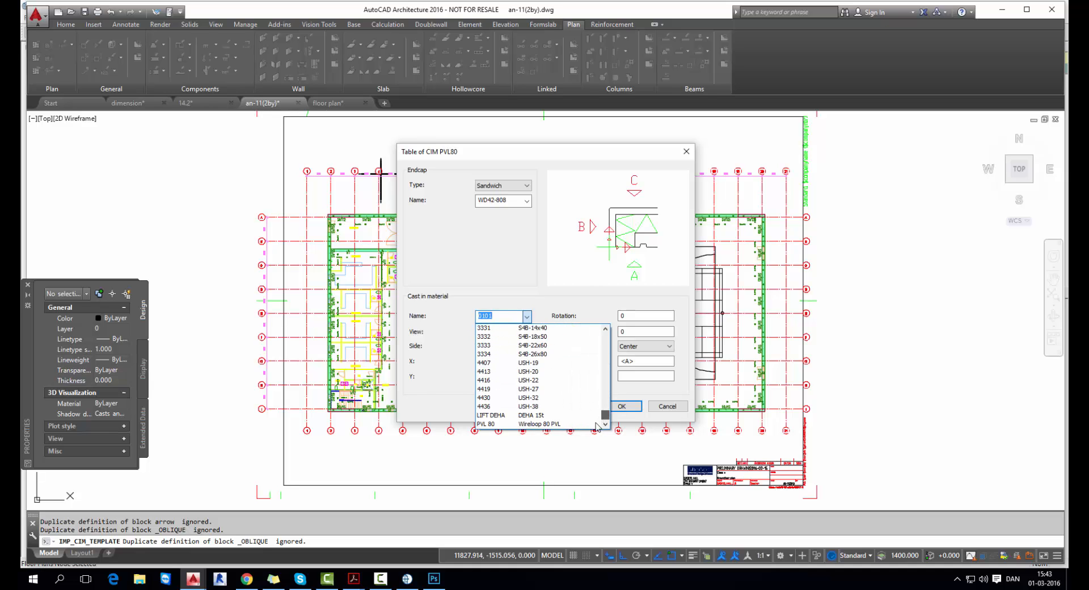
click(569, 425)
Set the WD42-808 row's cast-in material to view 1, side A and rotation 180
click(497, 331)
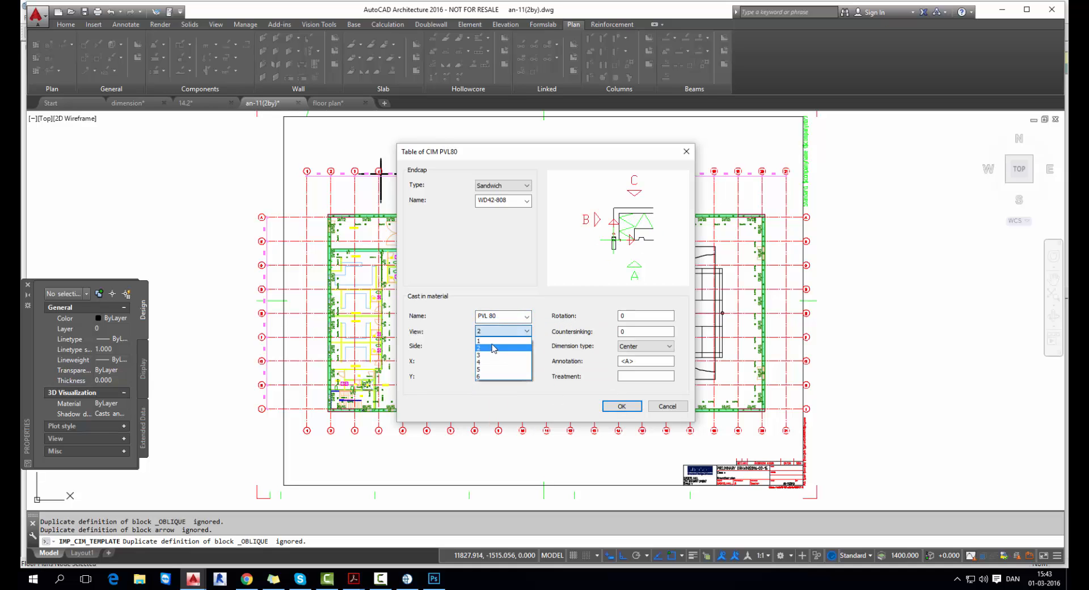
click(496, 345)
click(497, 344)
click(497, 353)
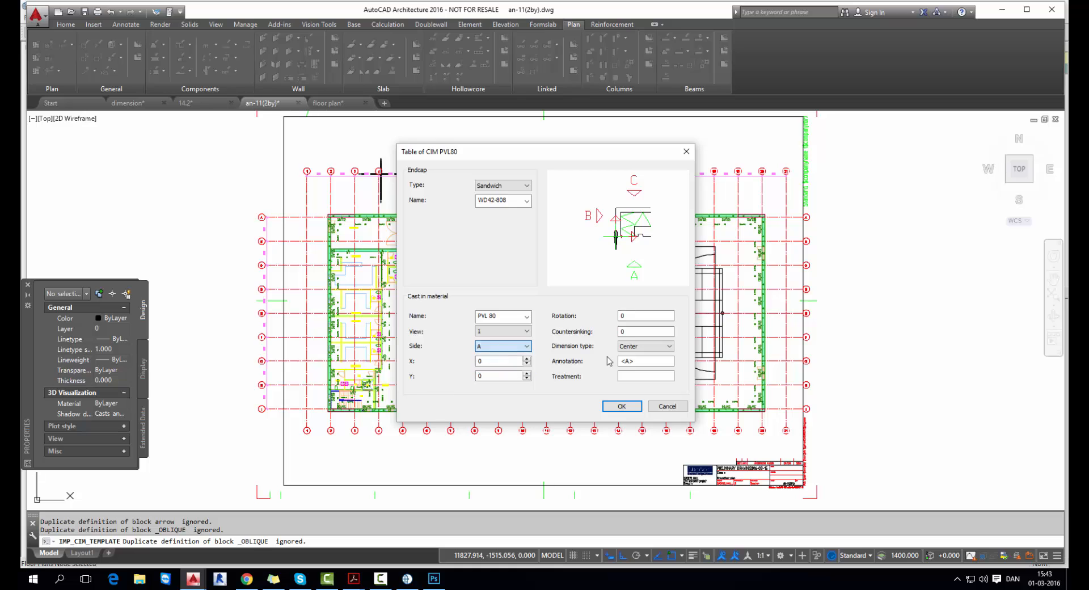
double_click(635, 314)
text(180)
Position the WD42-808 wireloop at X 360, Y 38 with countersinking 25 and treatment Cover, save the row and recheck its settings
click(488, 363)
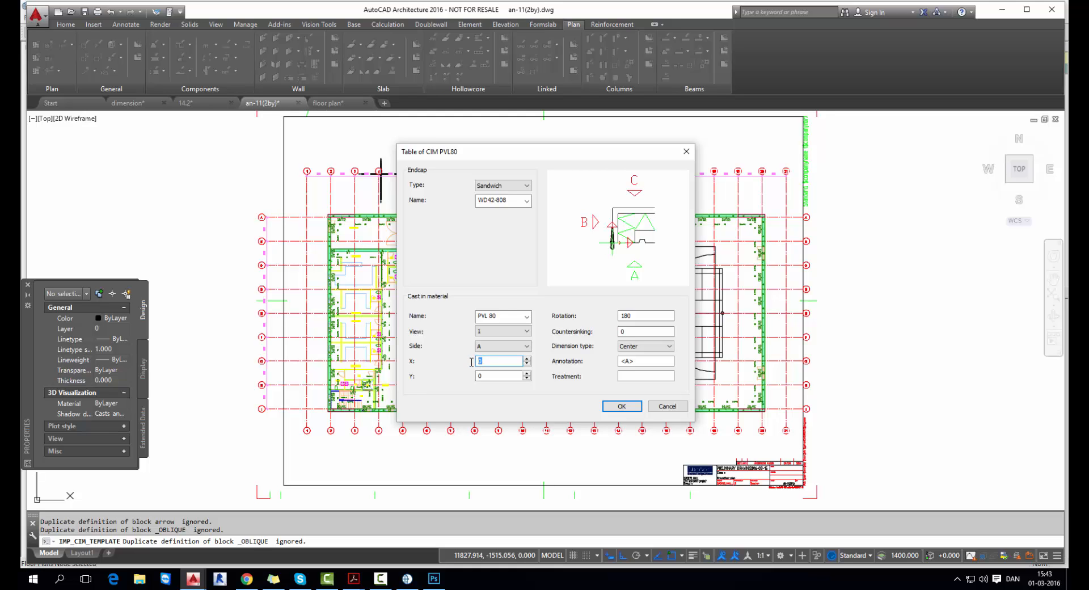
text(360)
click(490, 377)
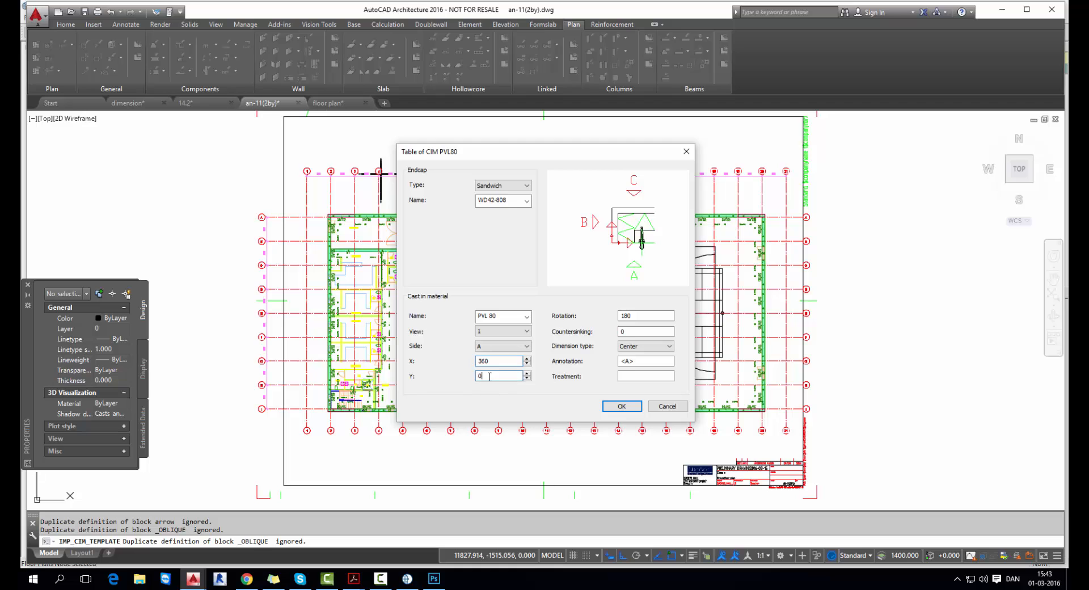
text(38)
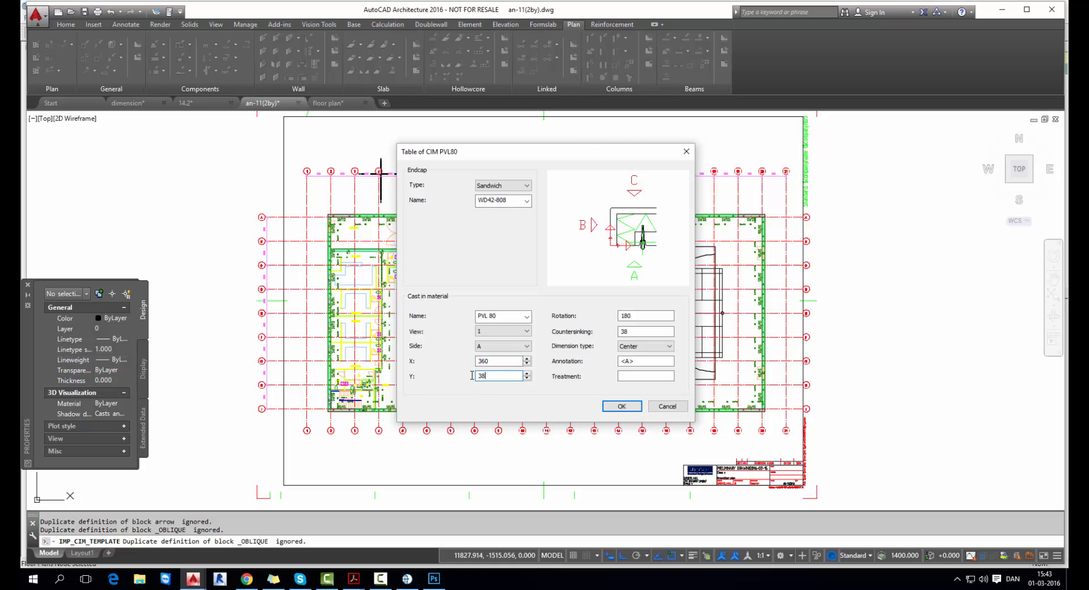
double_click(640, 329)
click(652, 361)
click(644, 375)
click(622, 406)
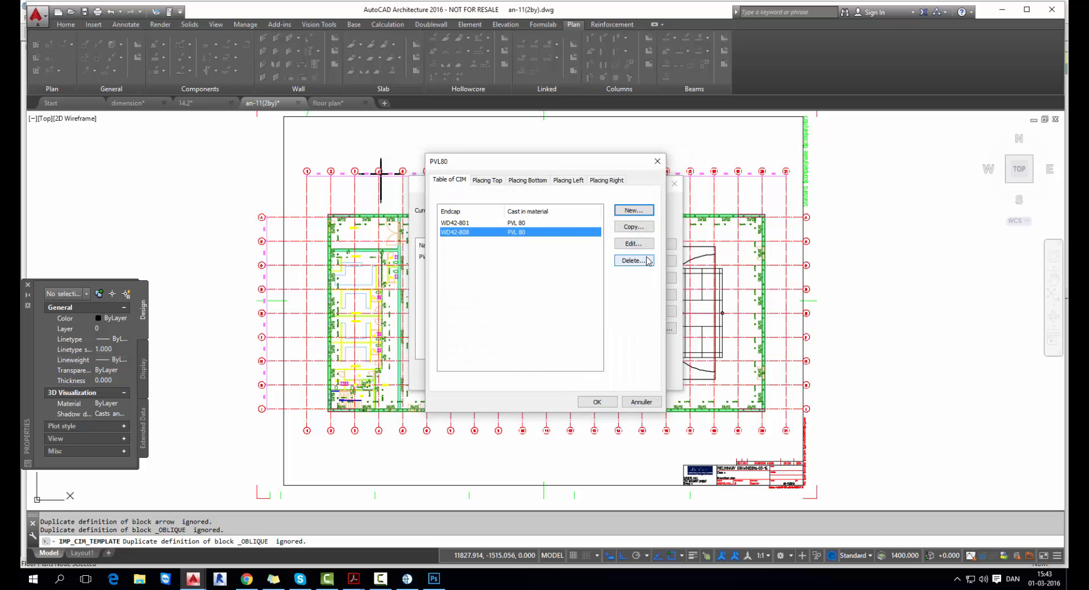
click(625, 229)
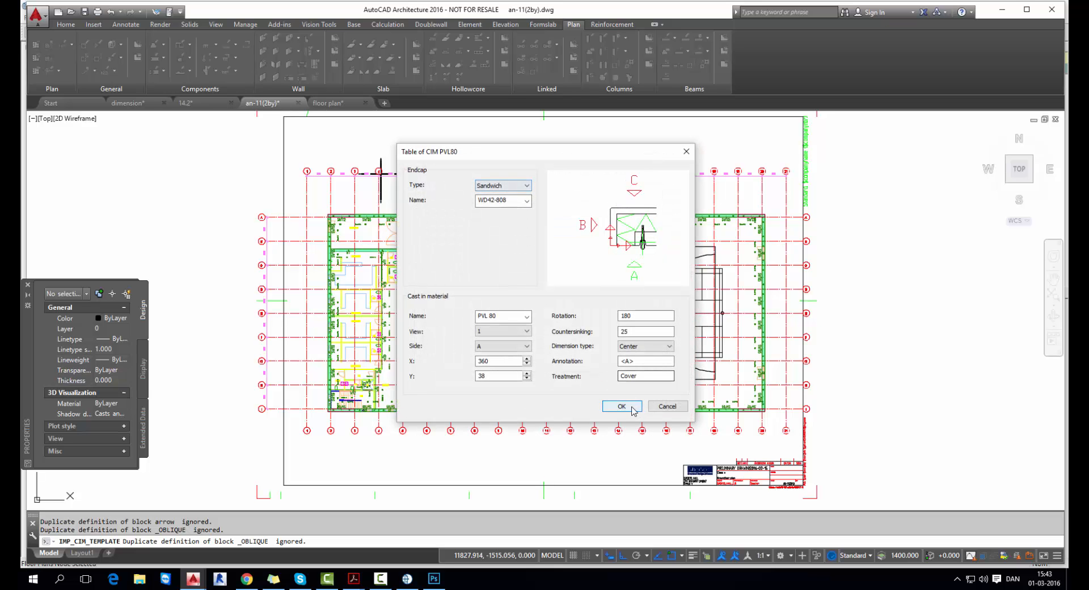
click(622, 406)
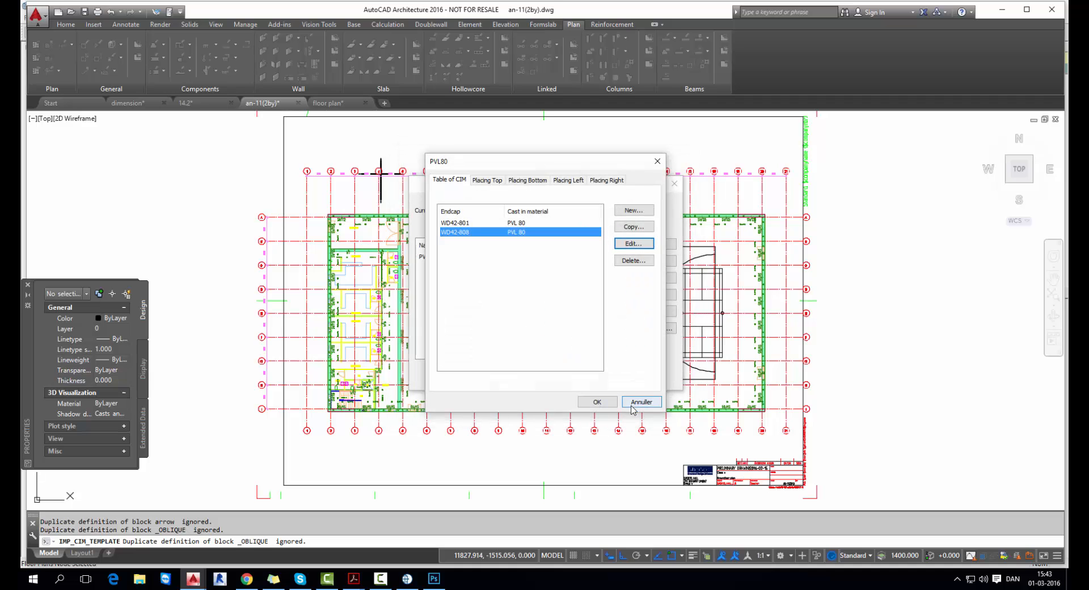
Review the cast-in material settings of the WD42-801 row in the PVL80 template
click(487, 180)
click(522, 181)
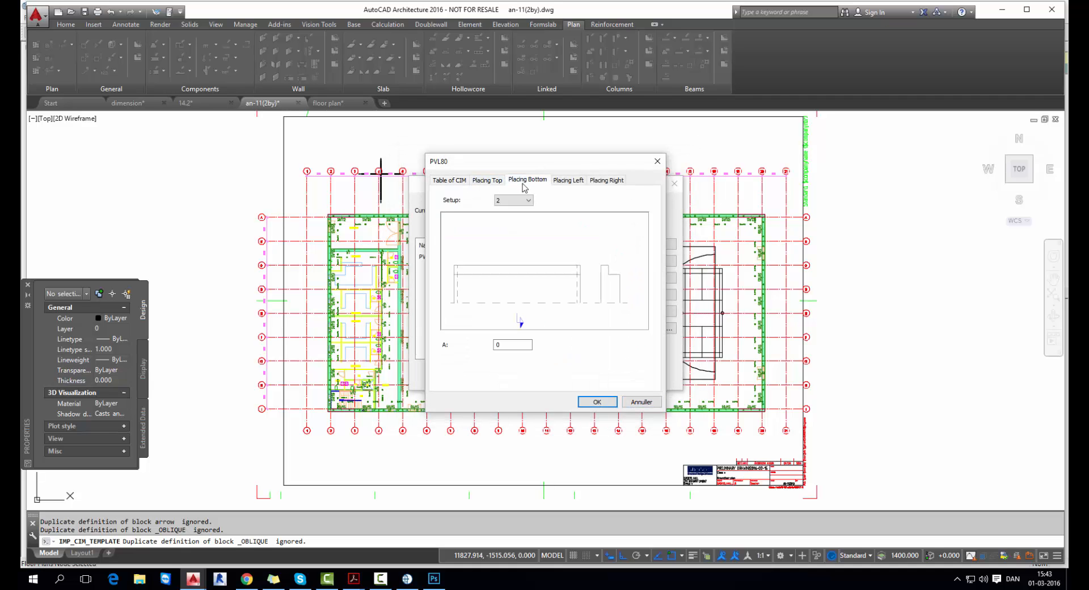
click(454, 180)
click(516, 227)
click(633, 244)
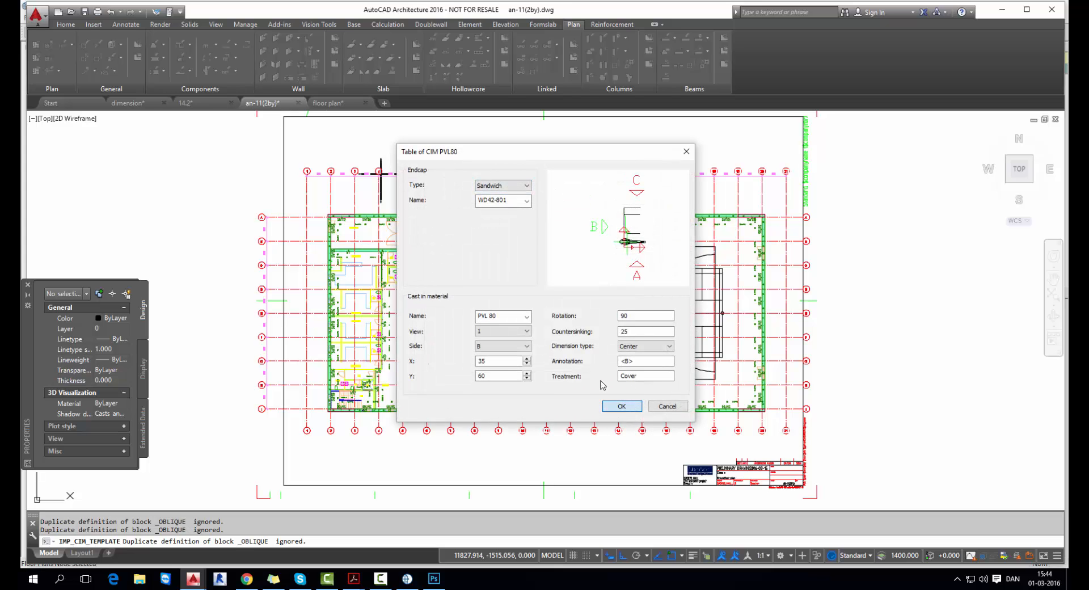
click(622, 406)
Check the top, bottom, left and right placing setups of the PVL80 template and save it
click(515, 233)
click(491, 183)
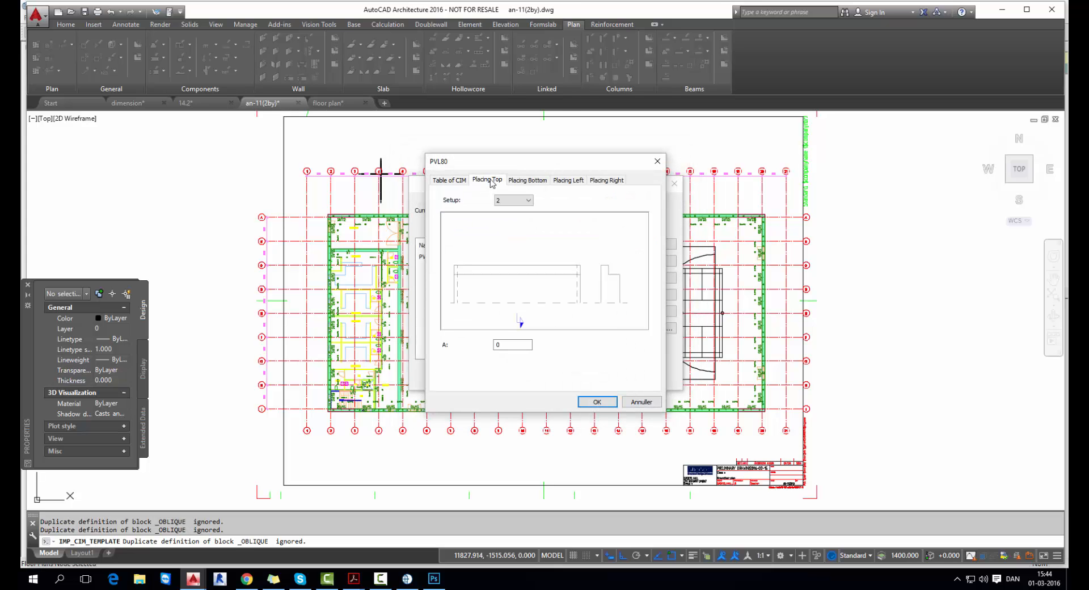
click(523, 181)
click(568, 182)
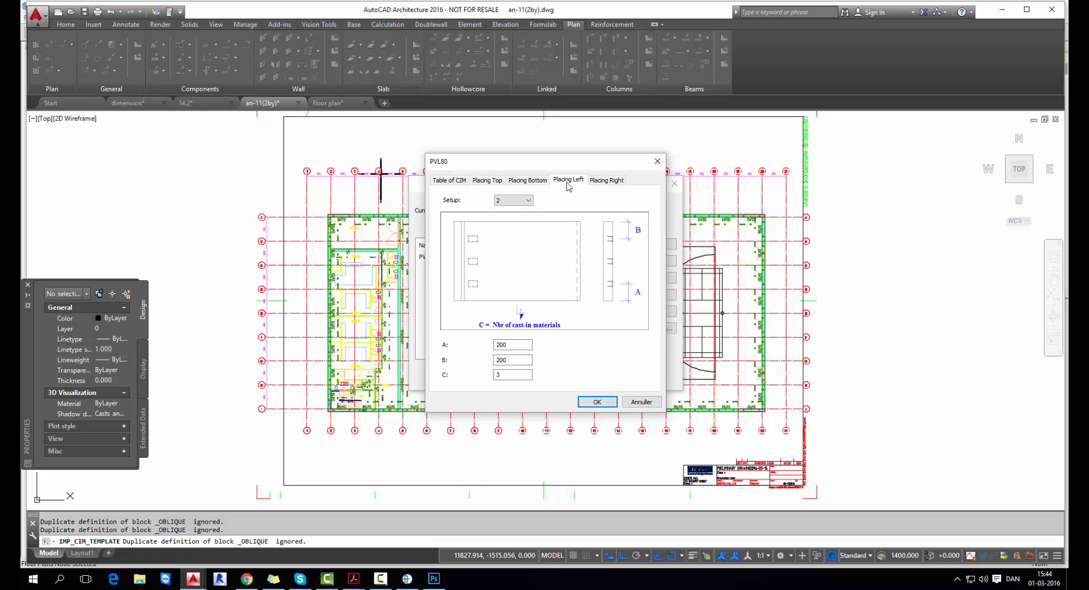
click(612, 180)
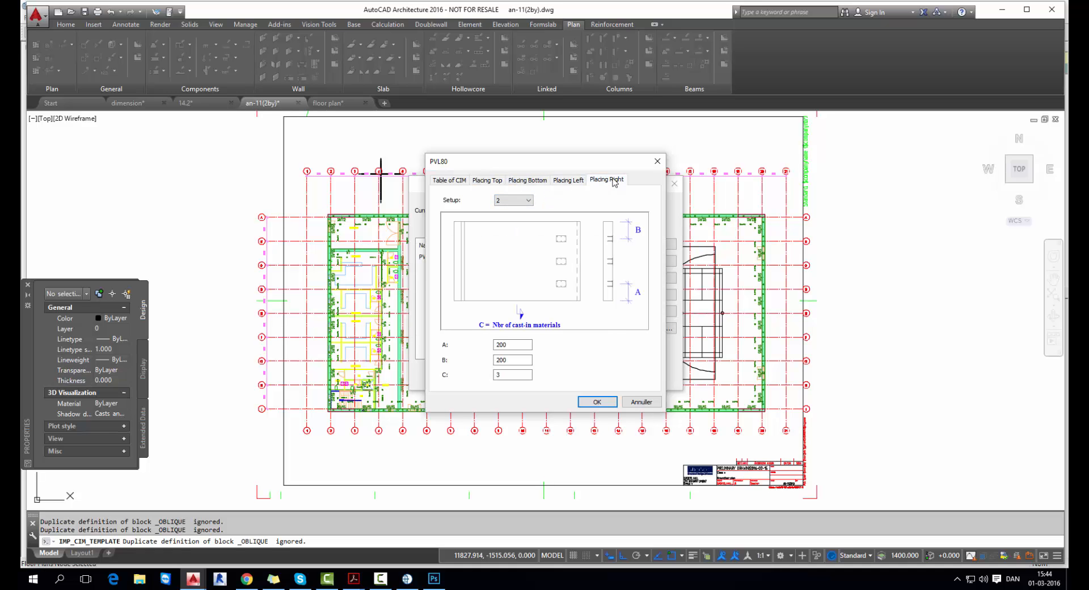
click(597, 402)
click(538, 376)
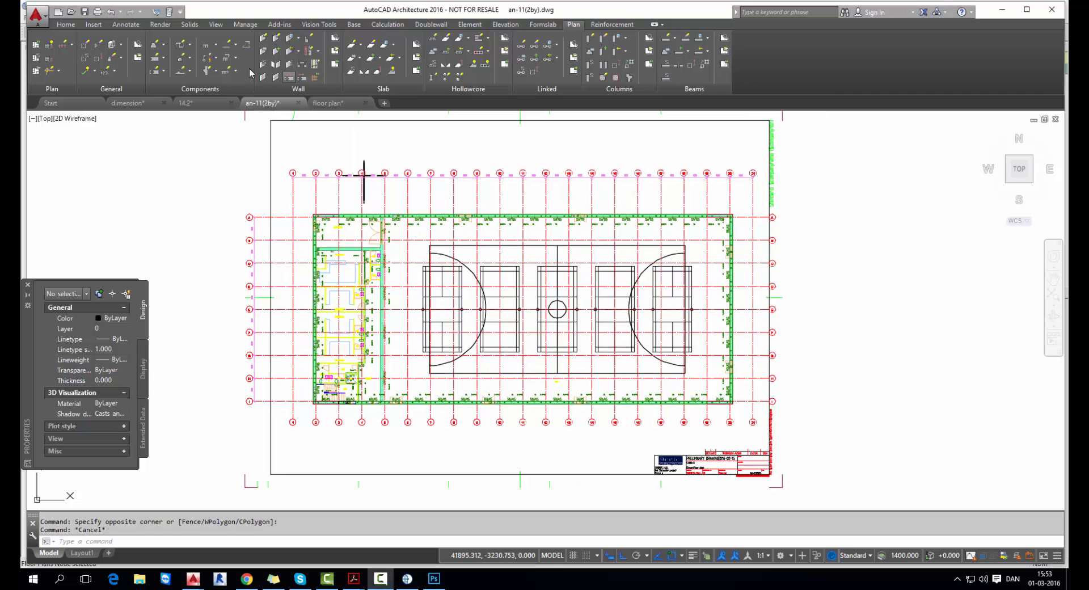
Apply cast-in template PVL80 from SPORTS_HALL_ to all walls in the floor plan, saving marked elements with the same element mark
click(235, 58)
click(262, 74)
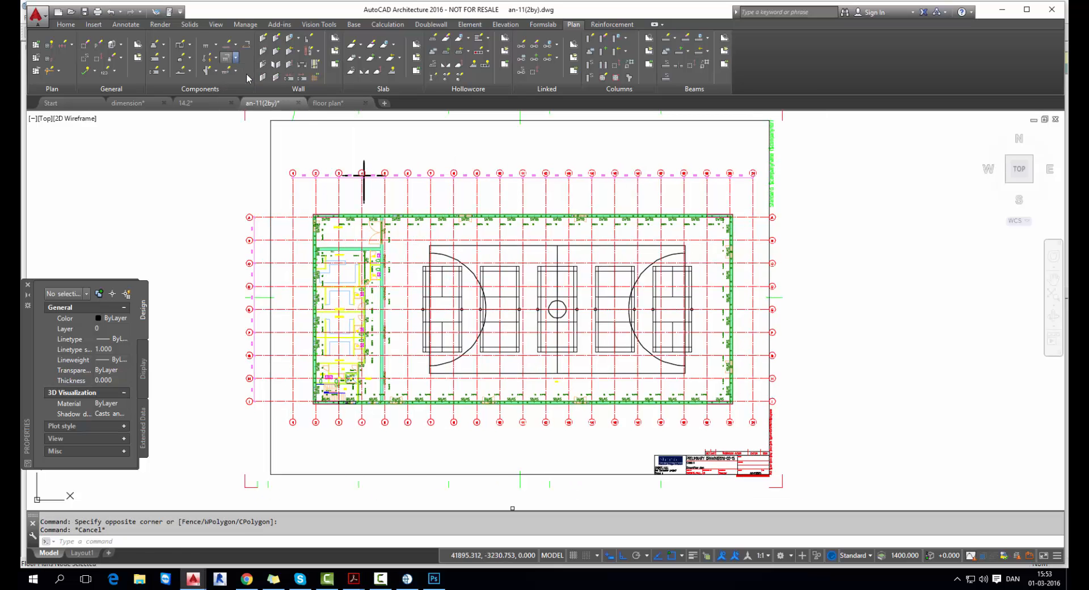
click(741, 428)
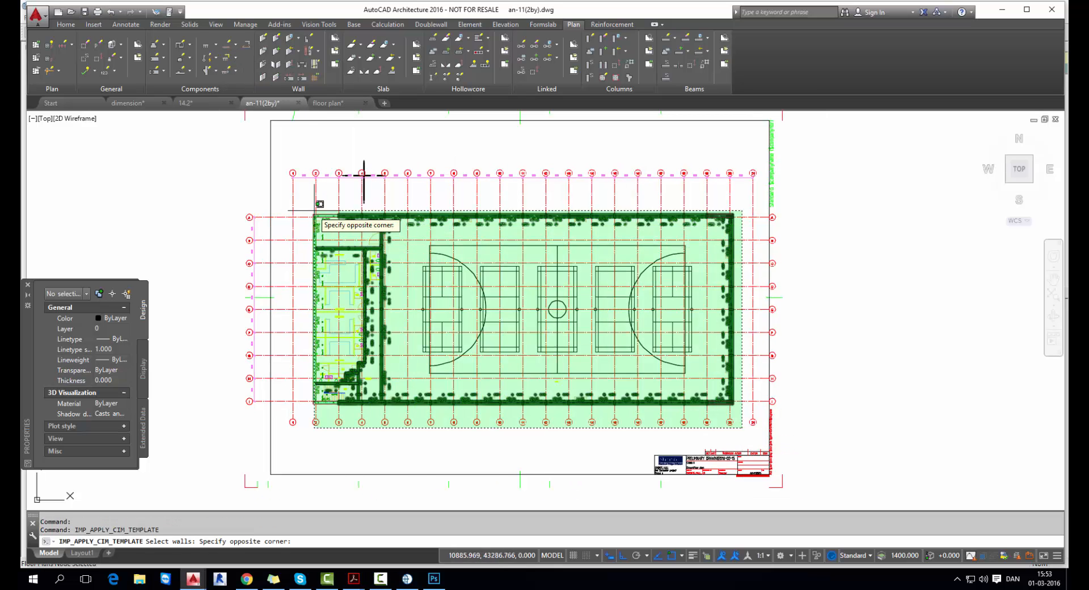
click(304, 211)
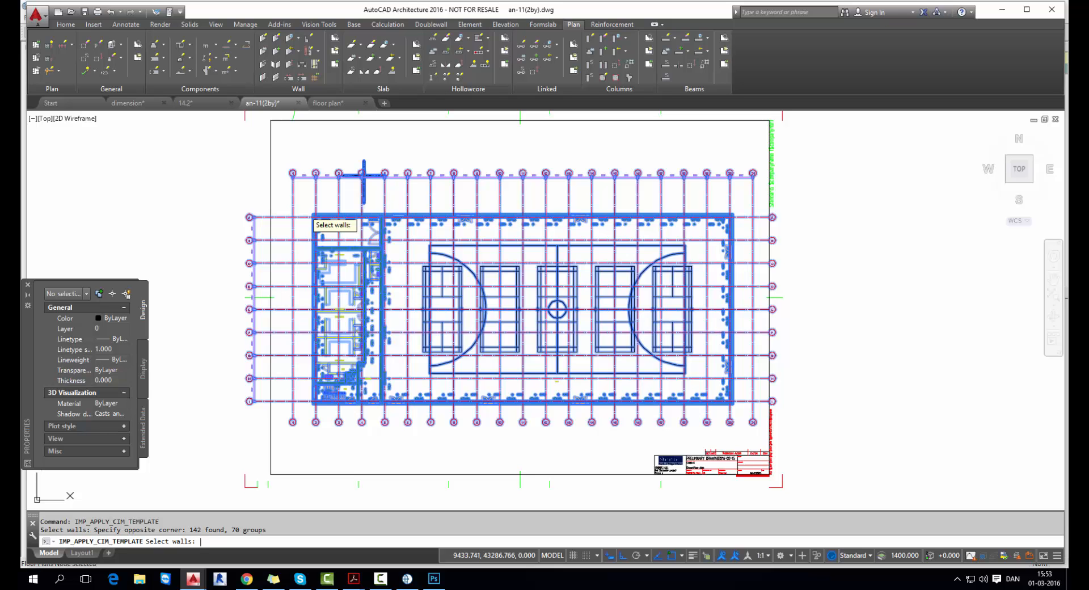
key(Return)
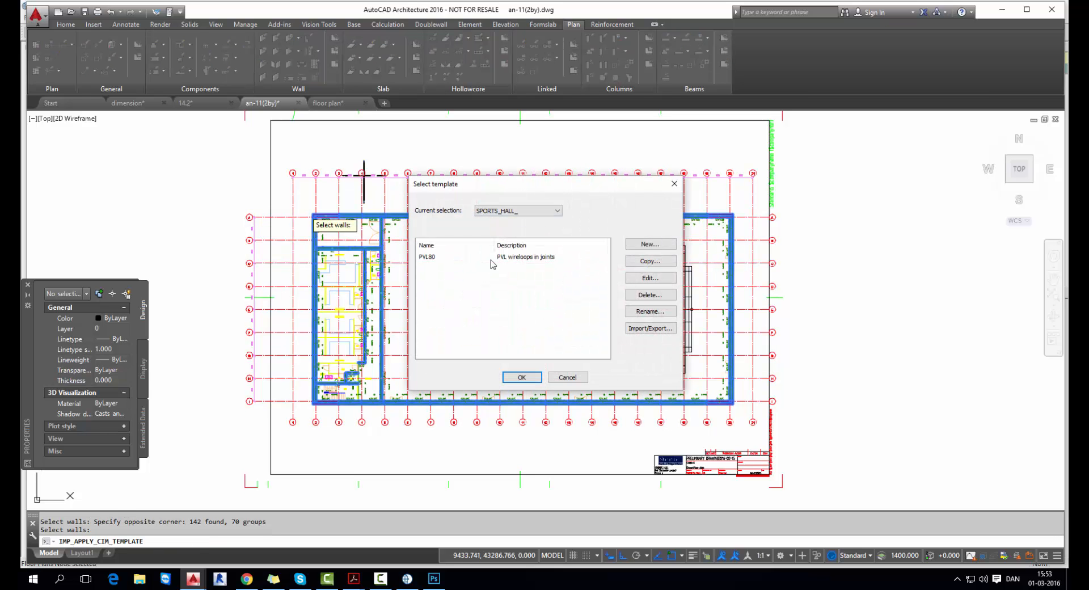
click(502, 258)
click(521, 377)
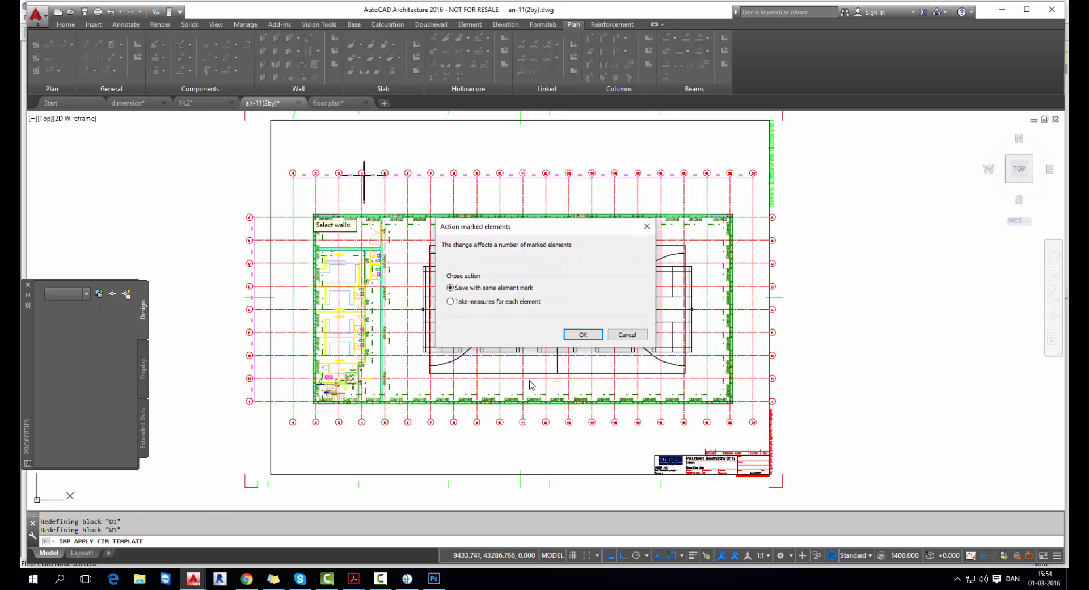
click(582, 335)
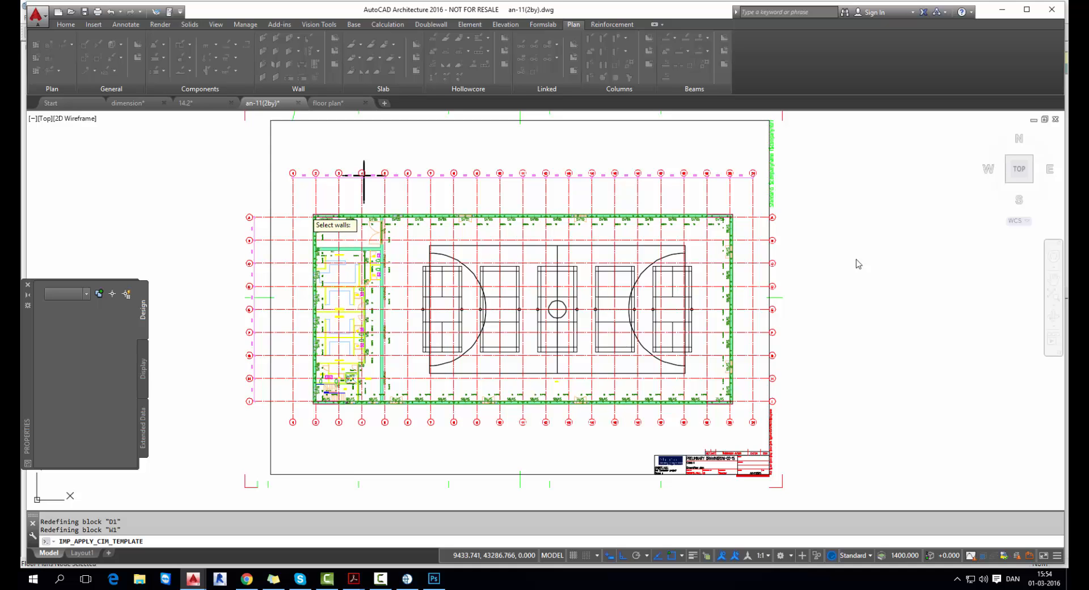
Examine the wireloops in the wall joints around SW112 and SW105 in a north-west isometric view
click(1010, 160)
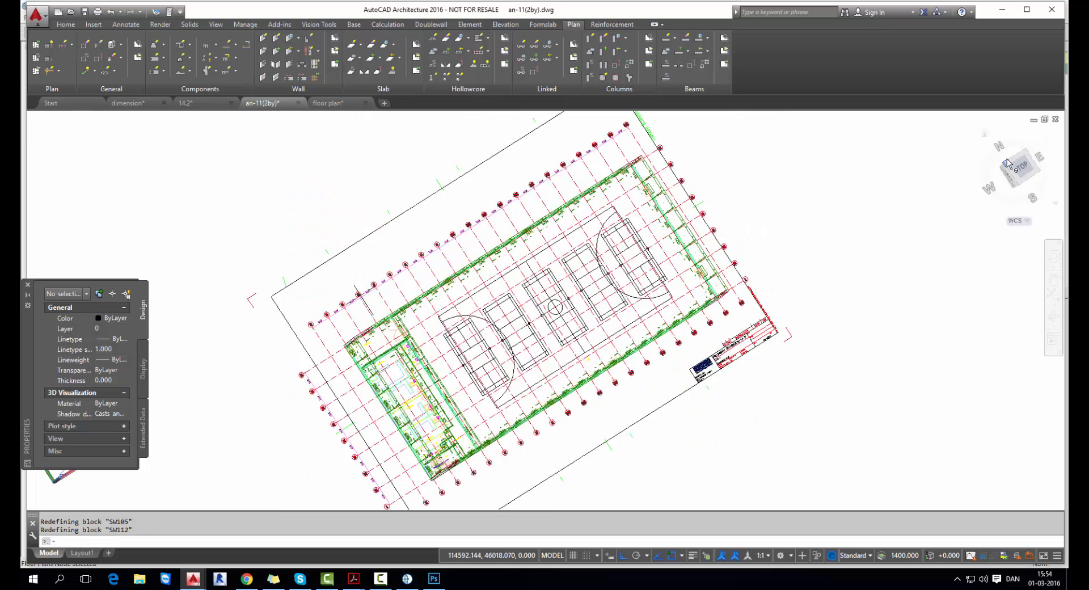
scroll(546, 334, up, 5)
scroll(600, 327, up, 5)
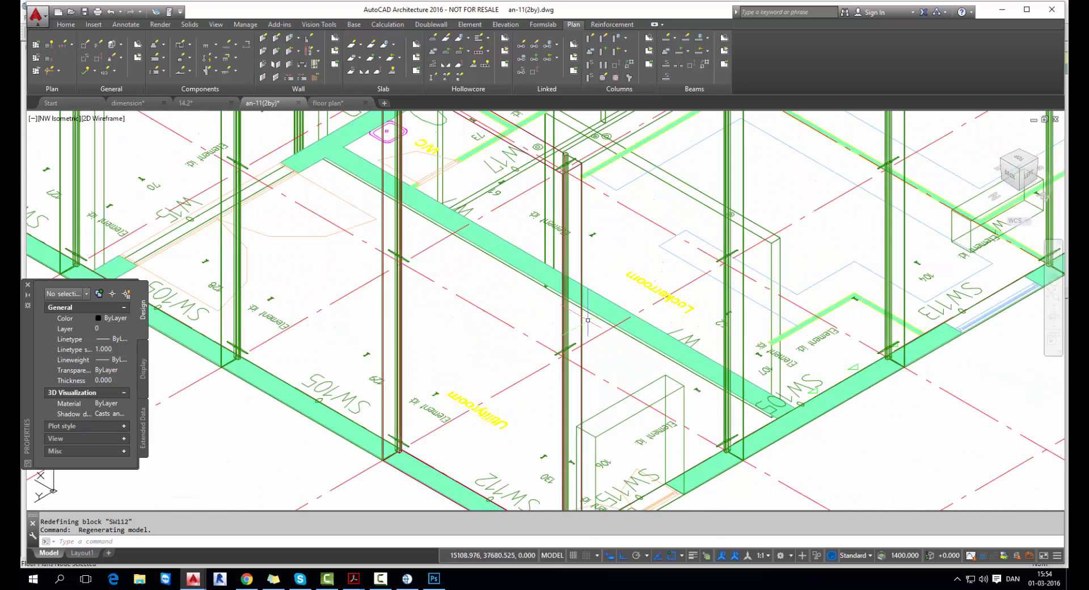
middle_drag(582, 315, 553, 264)
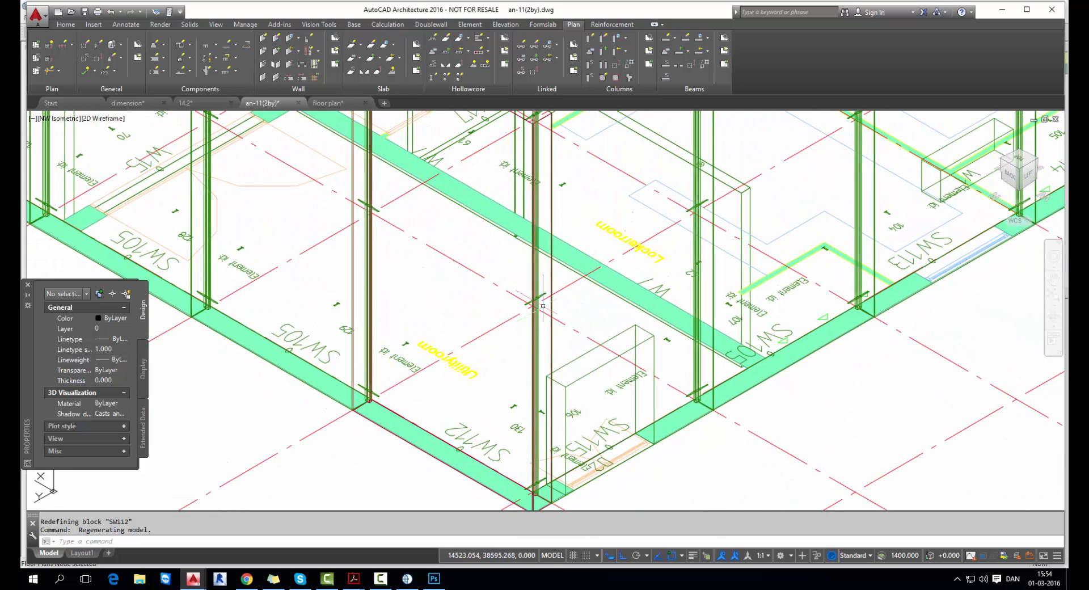
middle_drag(543, 184, 532, 244)
middle_drag(393, 322, 491, 282)
middle_drag(457, 233, 478, 424)
middle_drag(345, 223, 499, 329)
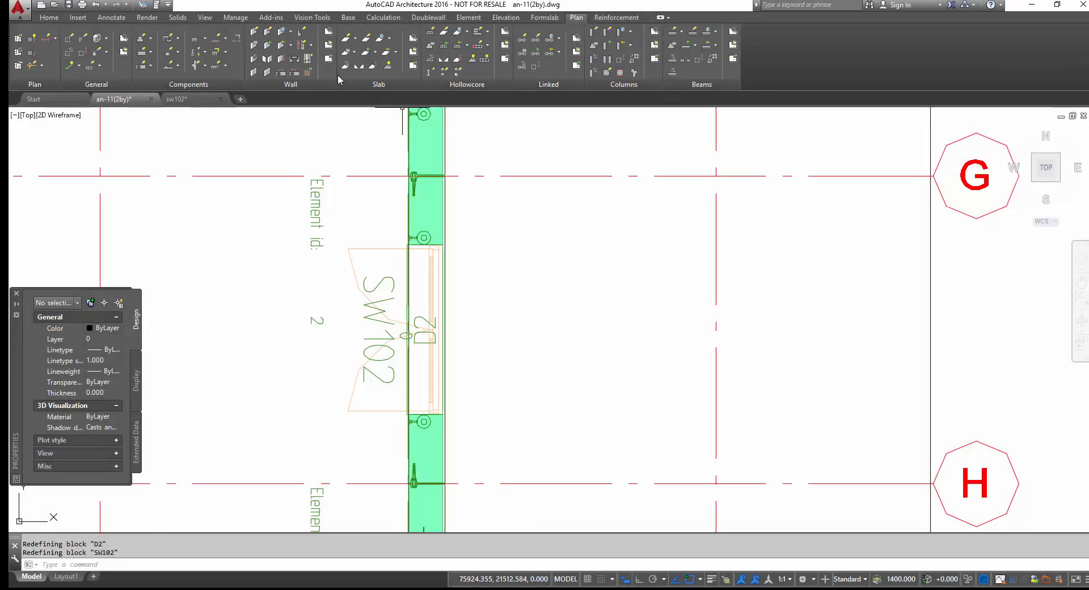
Generate the shop drawing for wall element SW102 using its existing drawing
click(329, 61)
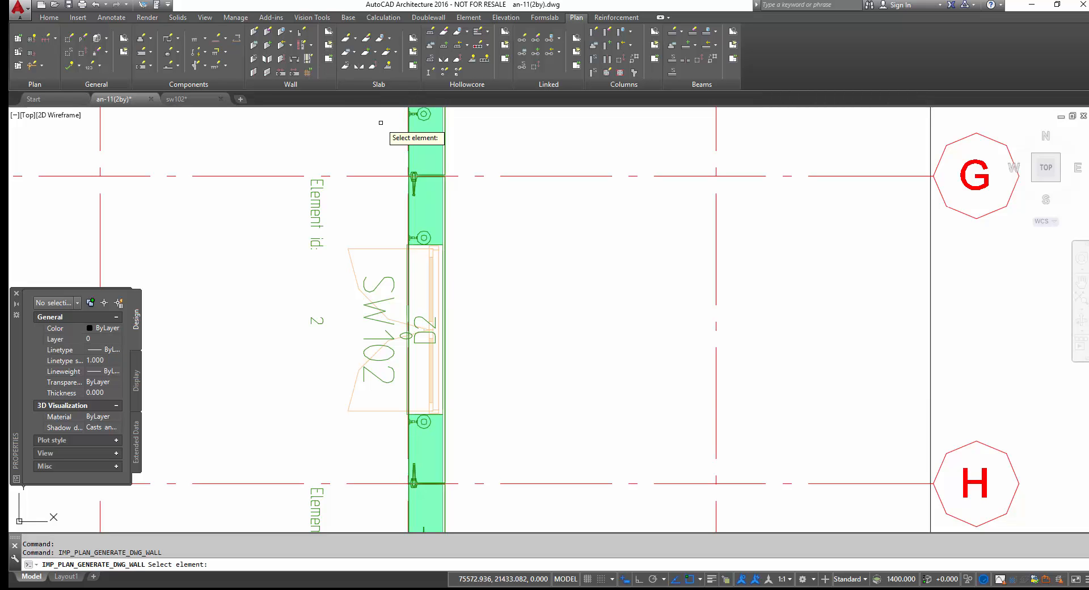
click(367, 302)
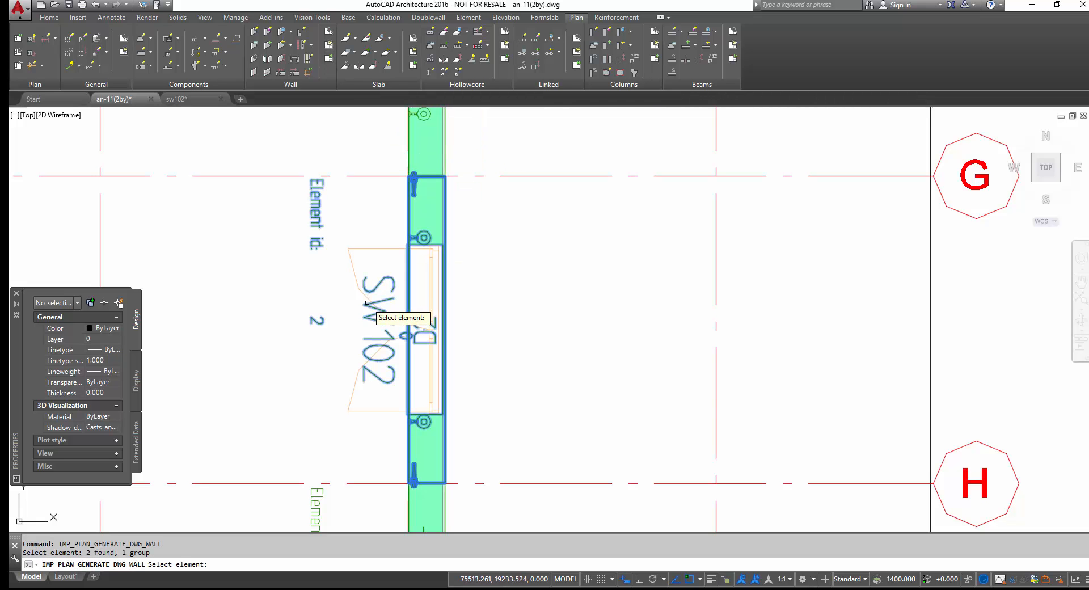
key(Return)
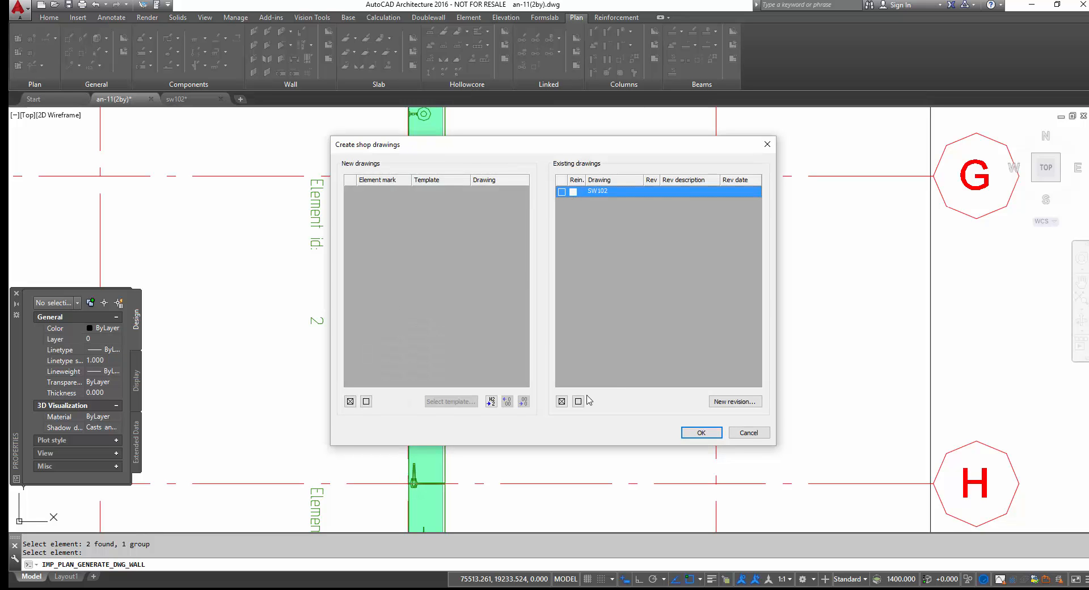
click(698, 432)
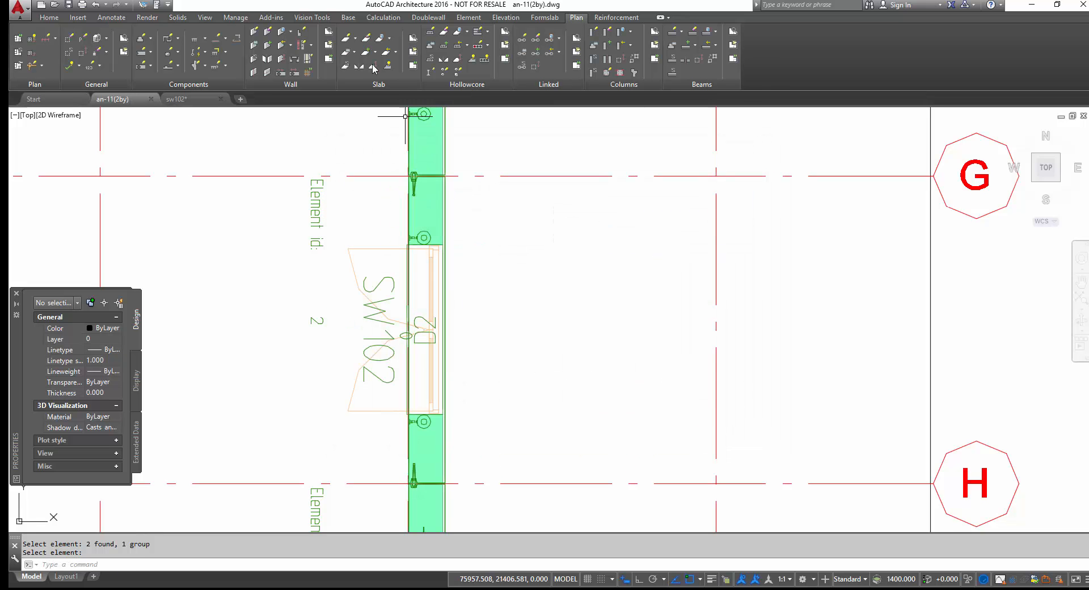
Open the SW102 shop drawing on its MAIN layout and examine the wireloops in the wall elevation
click(329, 44)
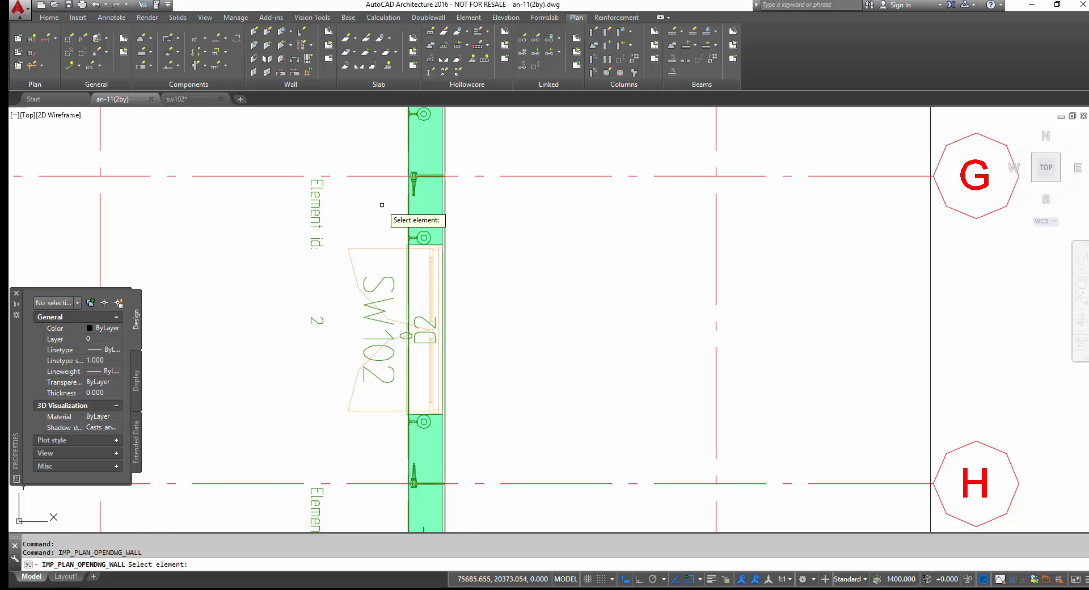
click(417, 315)
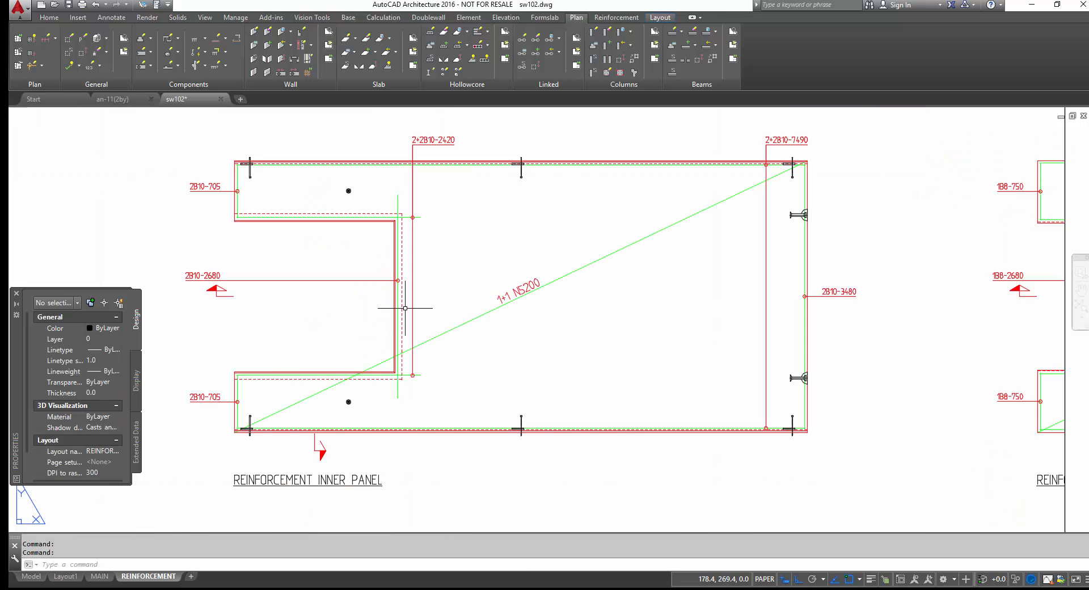
middle_drag(498, 269, 490, 262)
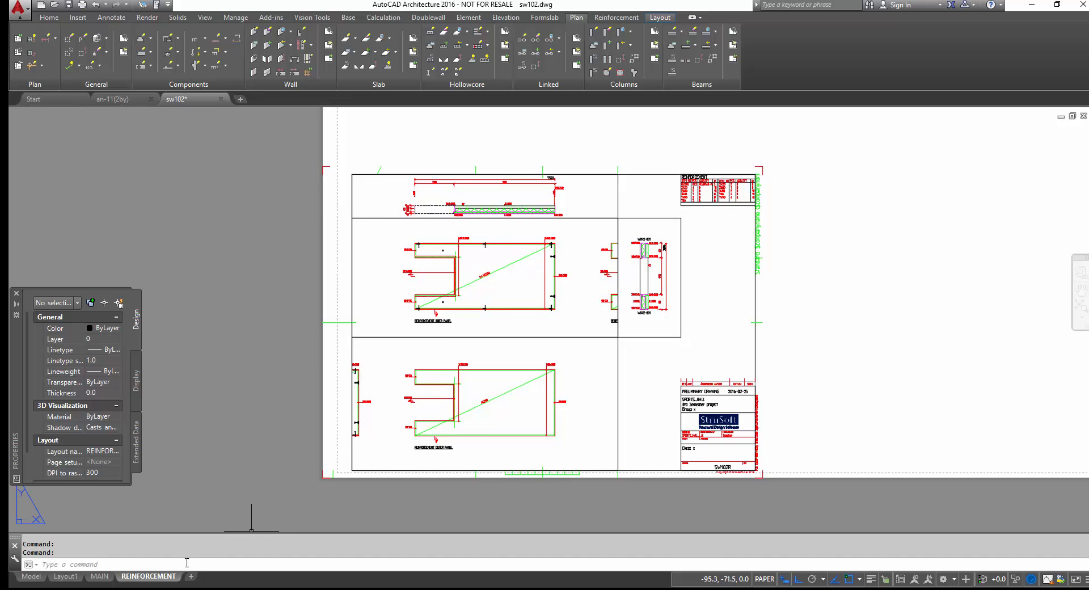
click(99, 576)
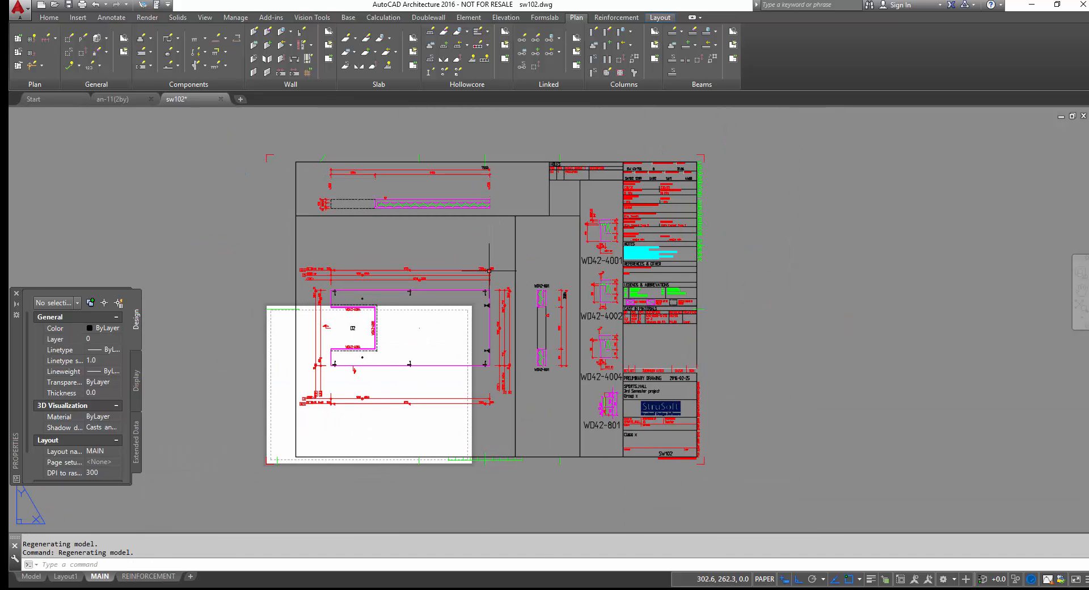
scroll(489, 271, up, 10)
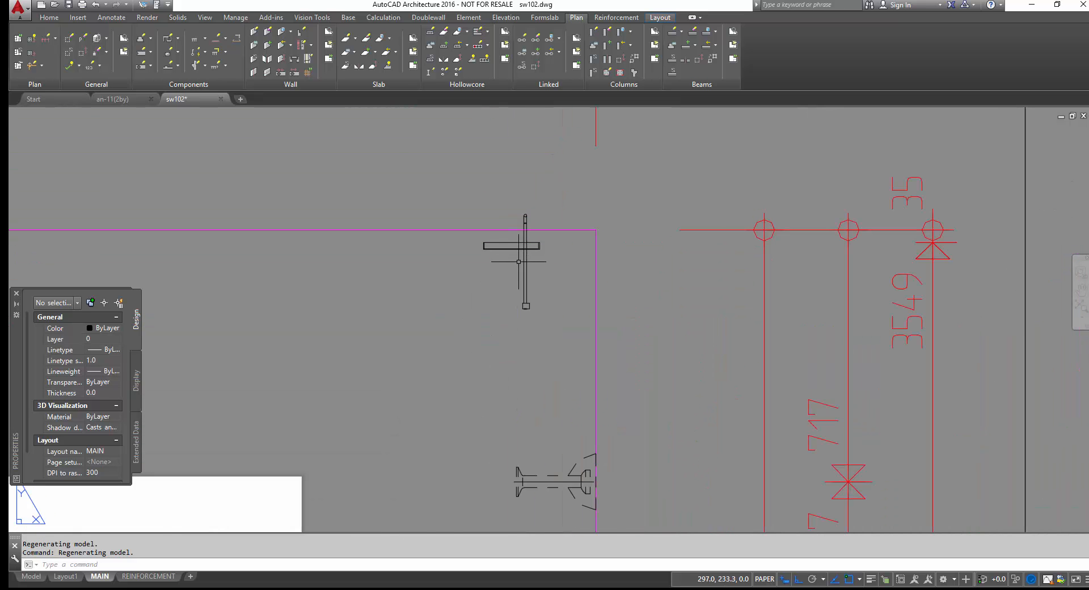
scroll(489, 232, down, 8)
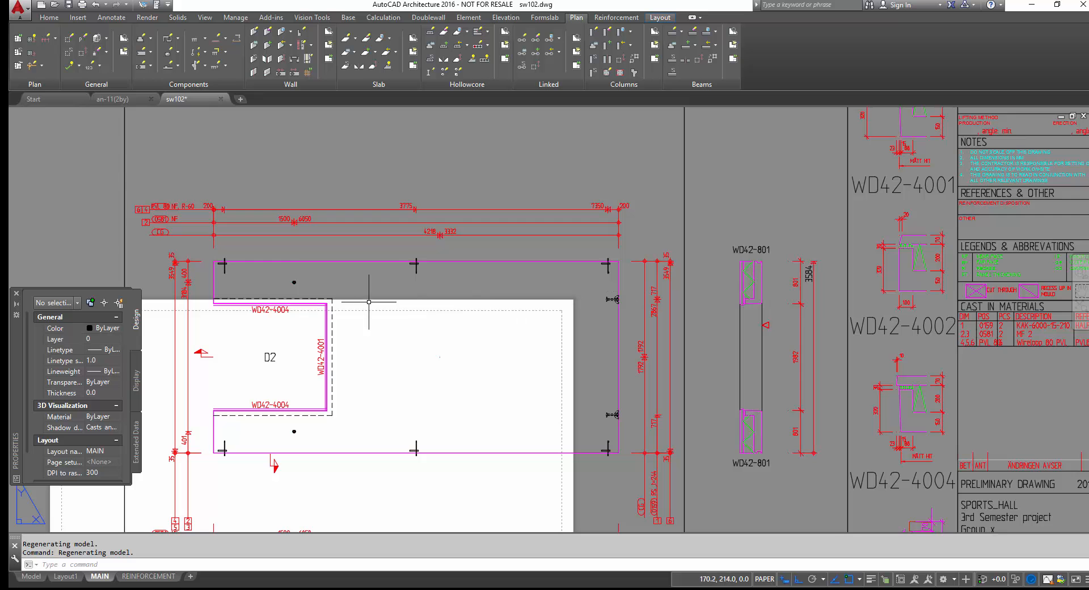
scroll(482, 267, down, 2)
Examine the PVL 80 entry in the cast-in materials table of the SW102 drawing, and return to the overall sheet
middle_drag(500, 282, 327, 278)
scroll(539, 360, up, 4)
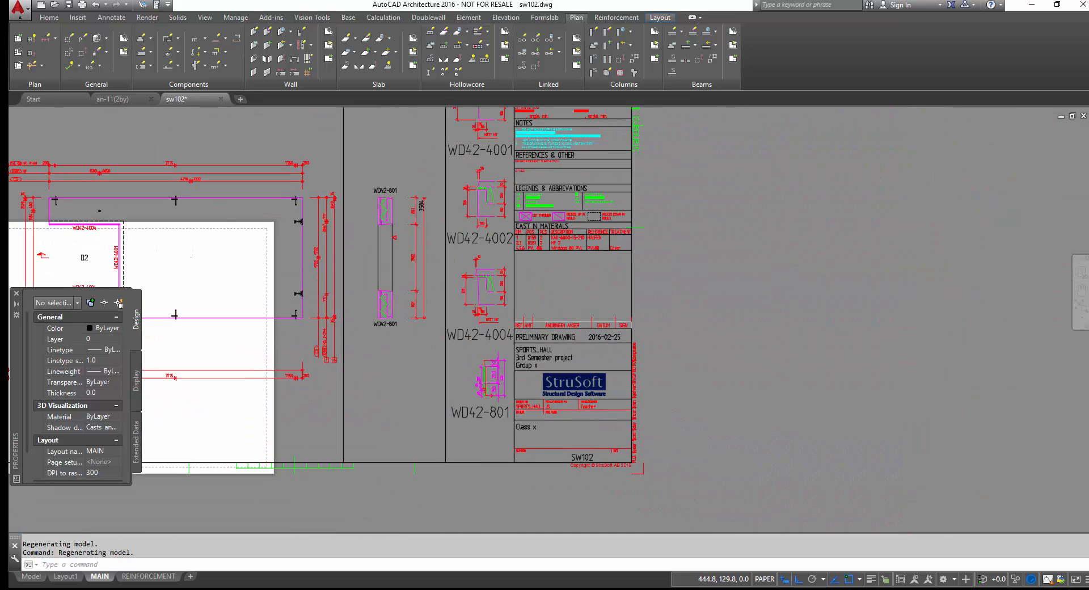
middle_drag(532, 222, 519, 421)
middle_drag(494, 199, 507, 281)
middle_drag(534, 181, 533, 352)
middle_drag(528, 235, 513, 471)
middle_drag(514, 262, 529, 280)
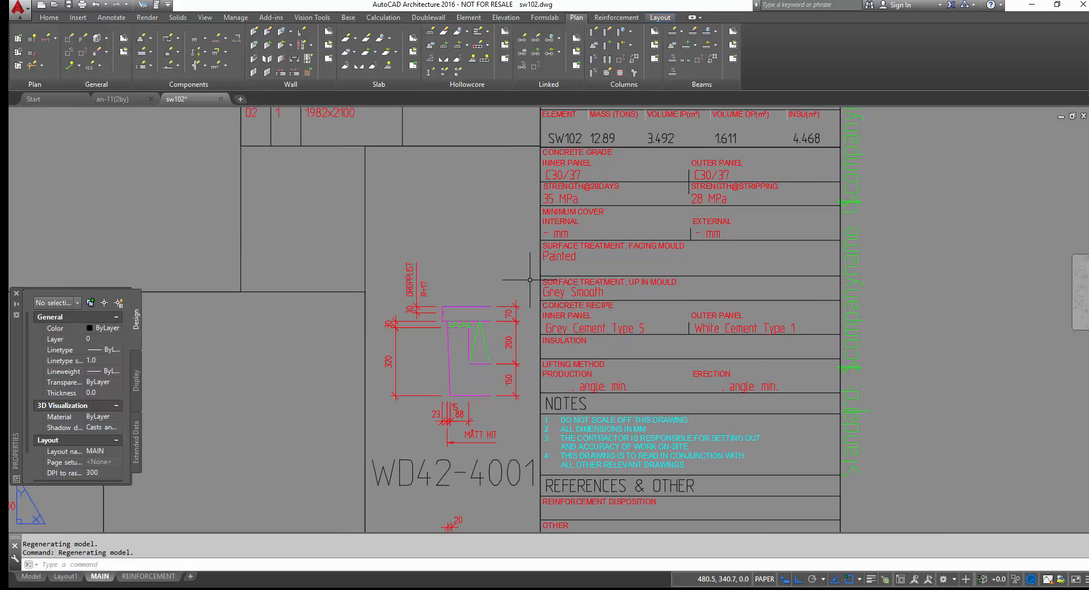
middle_drag(756, 331, 614, 186)
middle_drag(615, 272, 623, 138)
drag(652, 275, 634, 228)
scroll(616, 296, up, 2)
scroll(553, 367, up, 2)
middle_drag(550, 371, 693, 237)
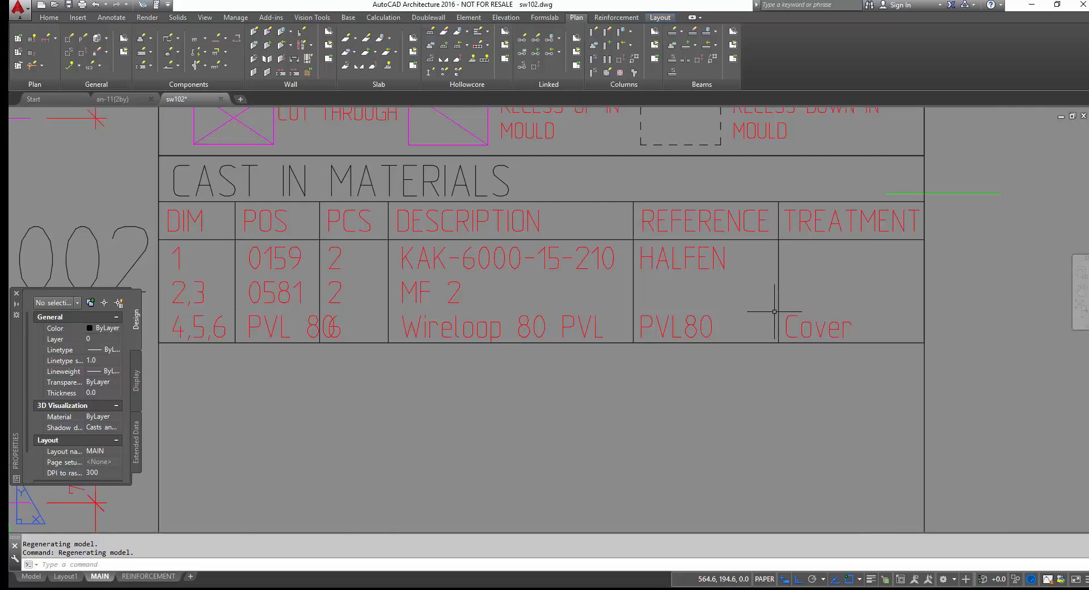
scroll(774, 312, down, 8)
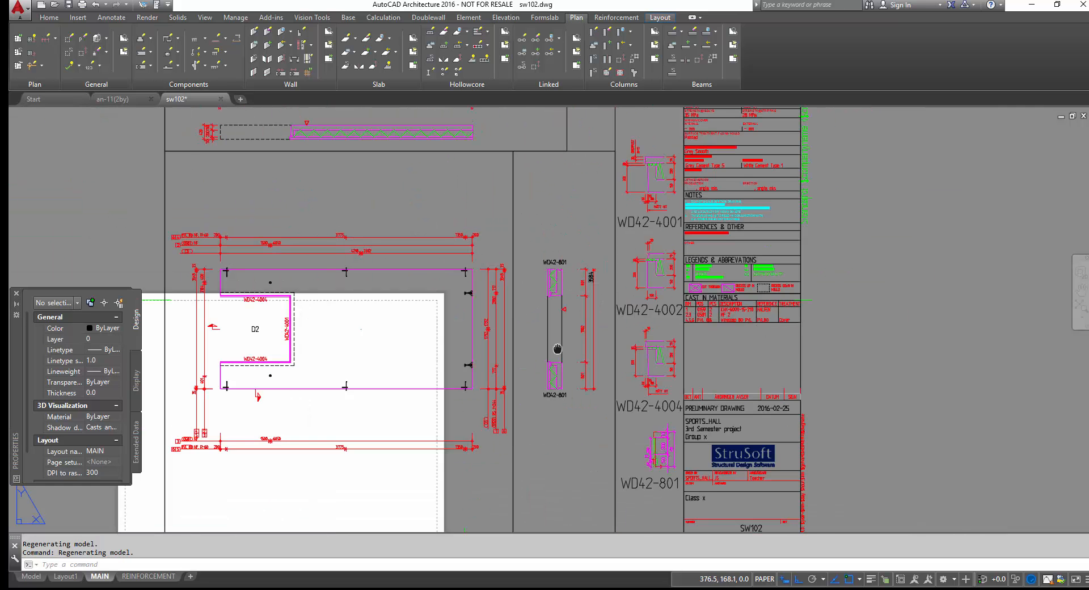
middle_drag(557, 349, 564, 384)
scroll(564, 377, down, 5)
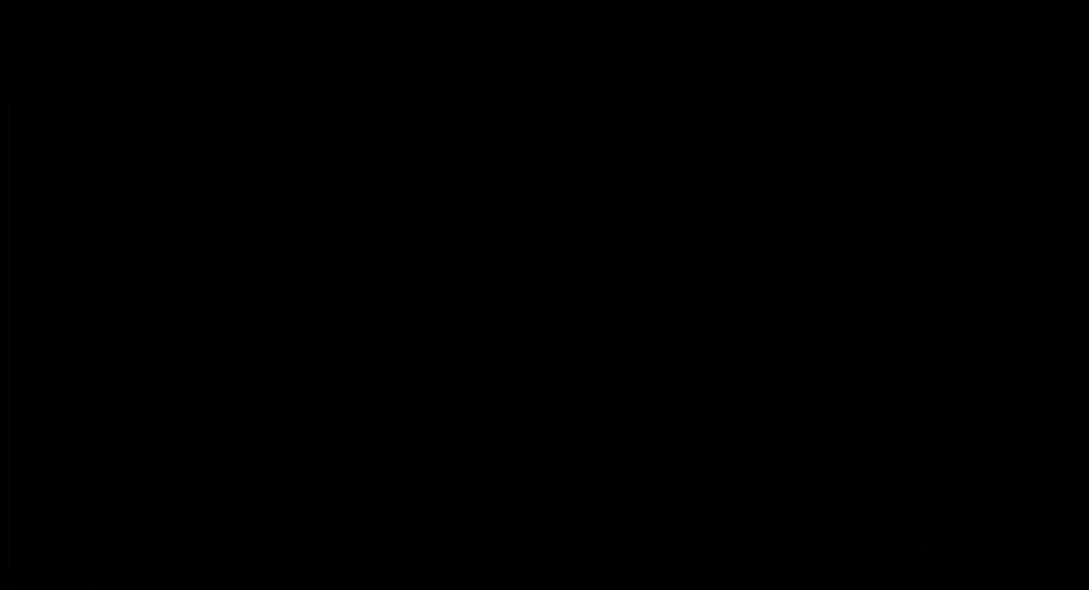